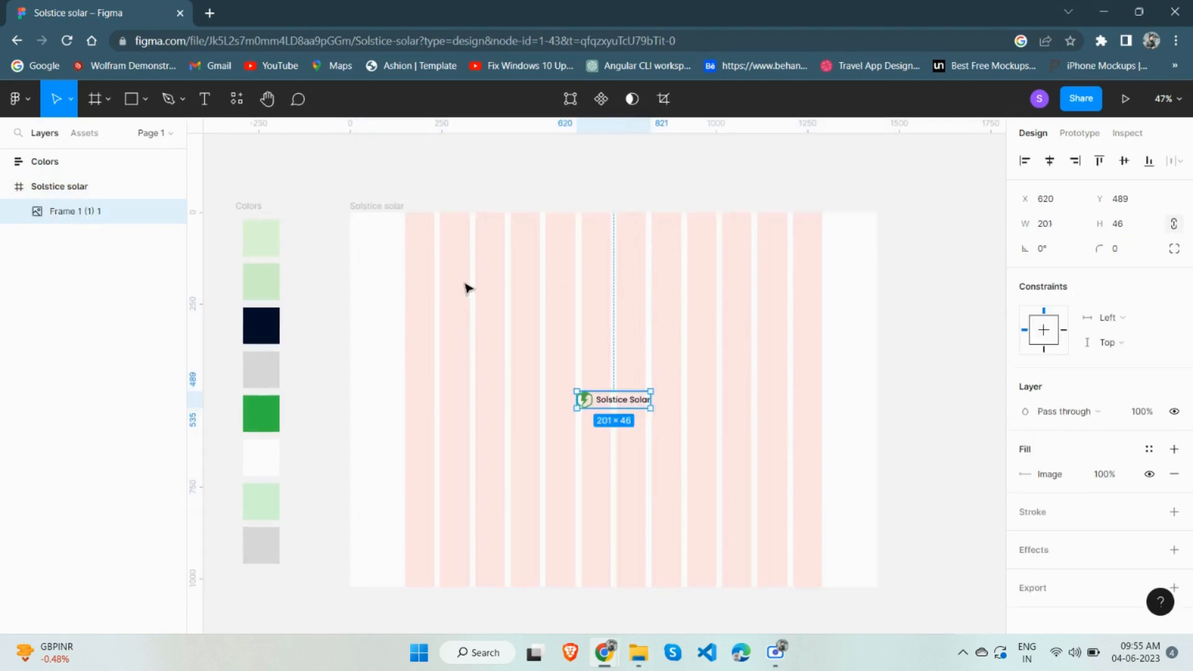
Move the Solstice Solar logo to the start of the first grid column, at X 150, Y 69
{"action": "left_click_drag", "start_coordinate": [614, 406], "coordinate": [446, 250]}
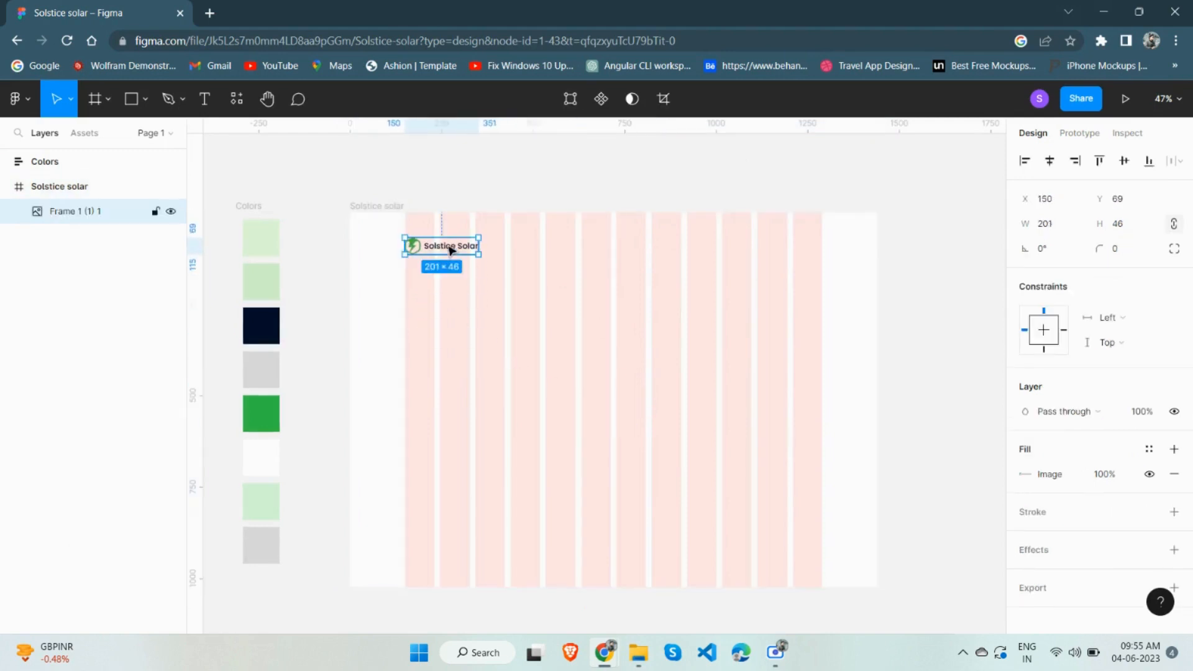
{"action": "left_click", "coordinate": [538, 255]}
Add the text "Home" in the Poppins font beside the logo in the page header
{"action": "key", "text": "t"}
{"action": "left_click", "coordinate": [521, 244]}
{"action": "scroll", "coordinate": [538, 261], "scroll_direction": "up", "scroll_amount": 3}
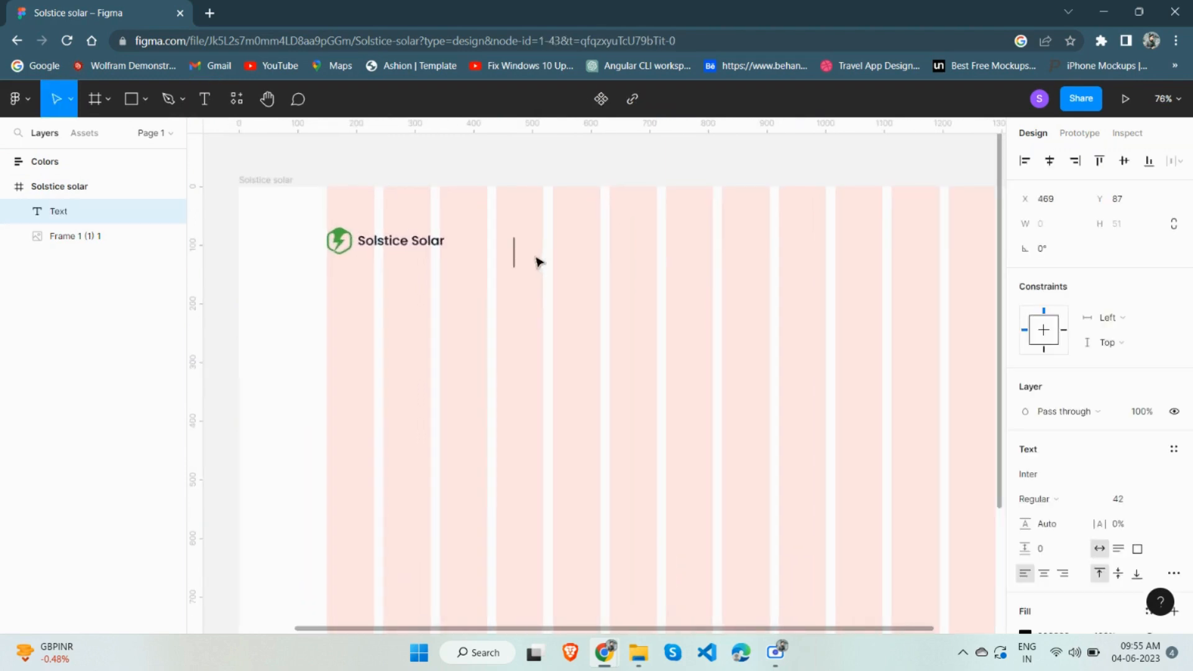
{"action": "left_click", "coordinate": [1037, 474]}
{"action": "type", "text": "Po"}
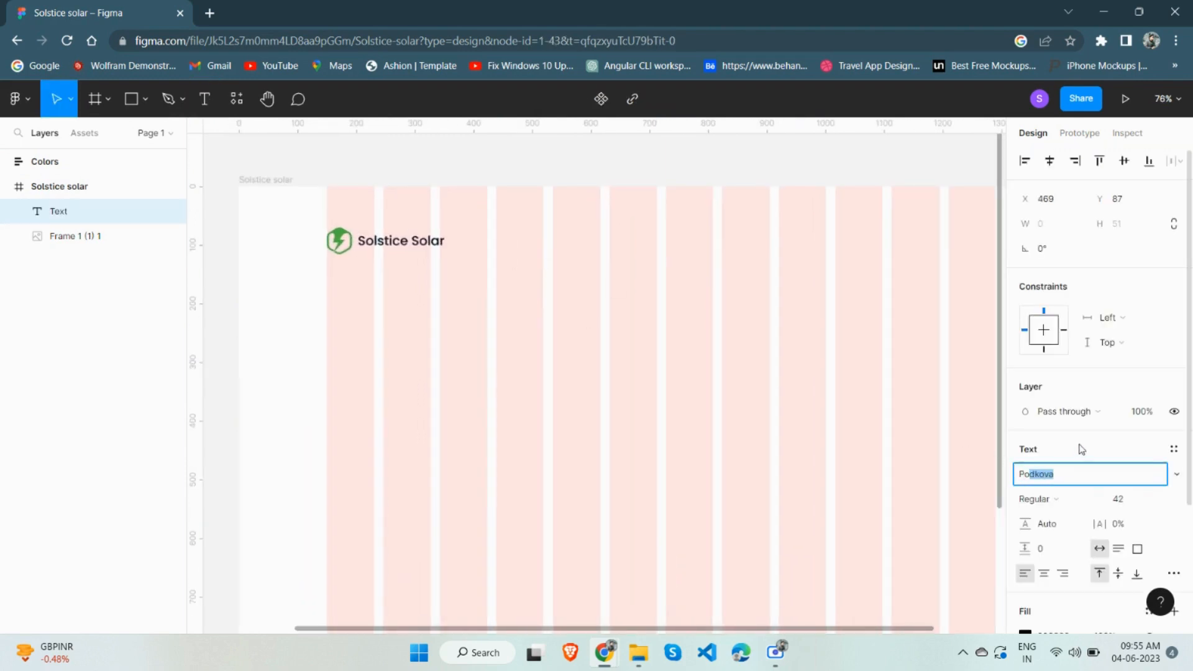
{"action": "type", "text": "p"}
{"action": "key", "text": "Return"}
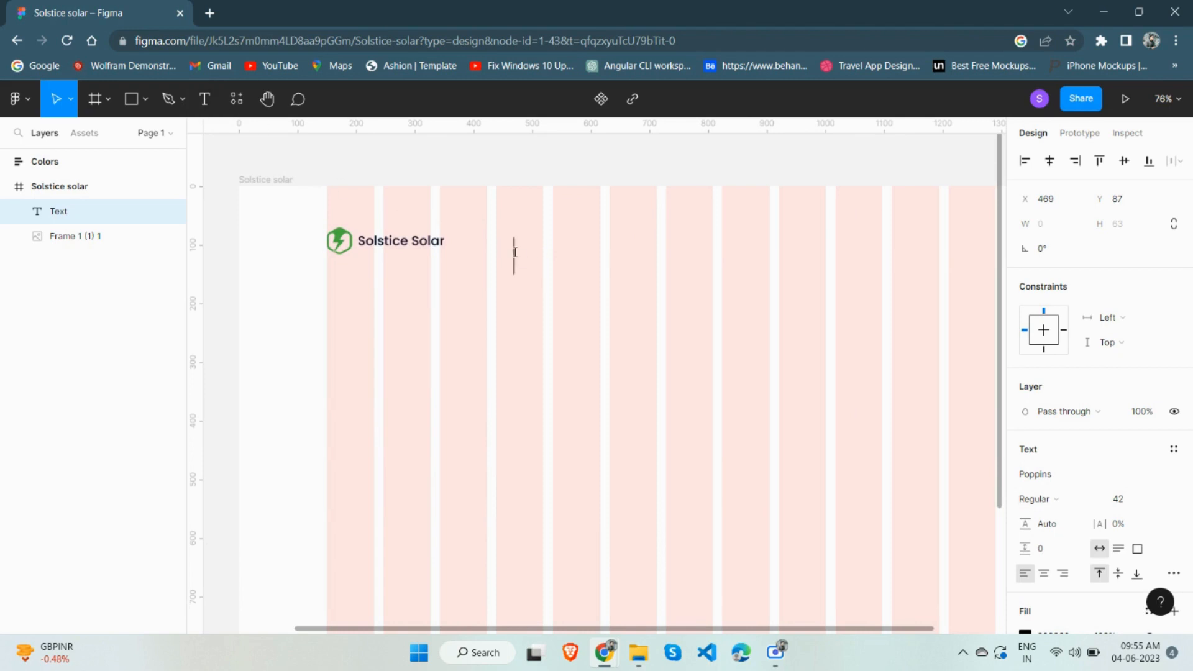
{"action": "type", "text": "Home"}
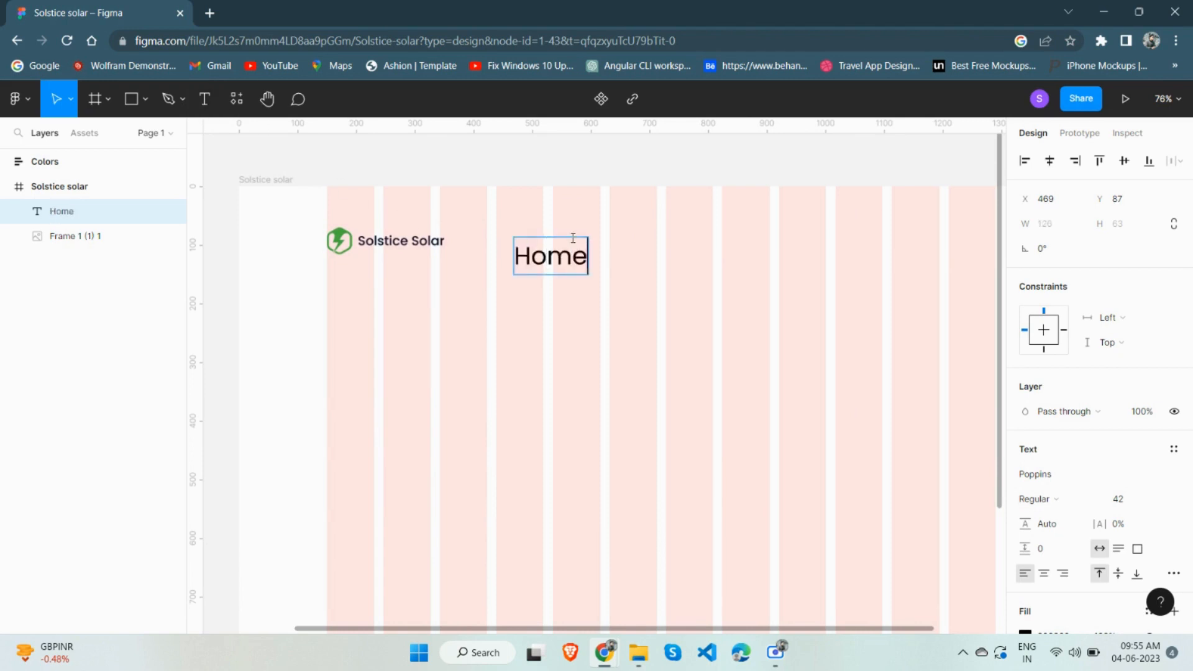
{"action": "key", "text": "Escape"}
Set the Home label's font size to 18 and its weight to Medium
{"action": "left_click", "coordinate": [1132, 499]}
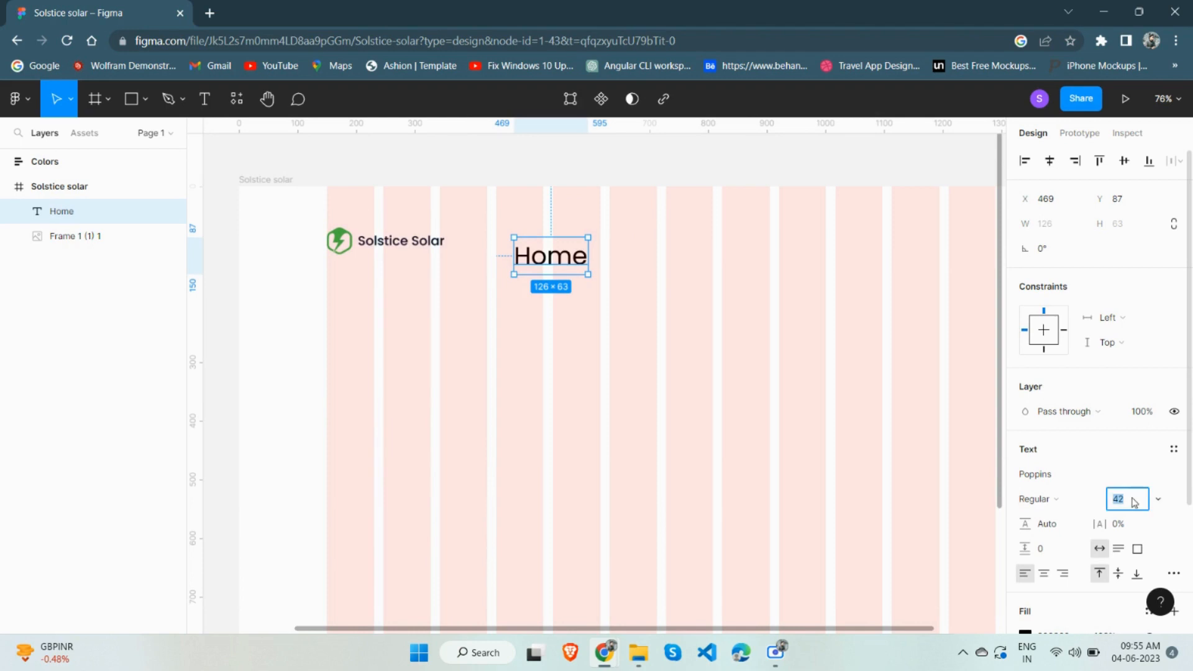
{"action": "left_click", "coordinate": [1036, 499]}
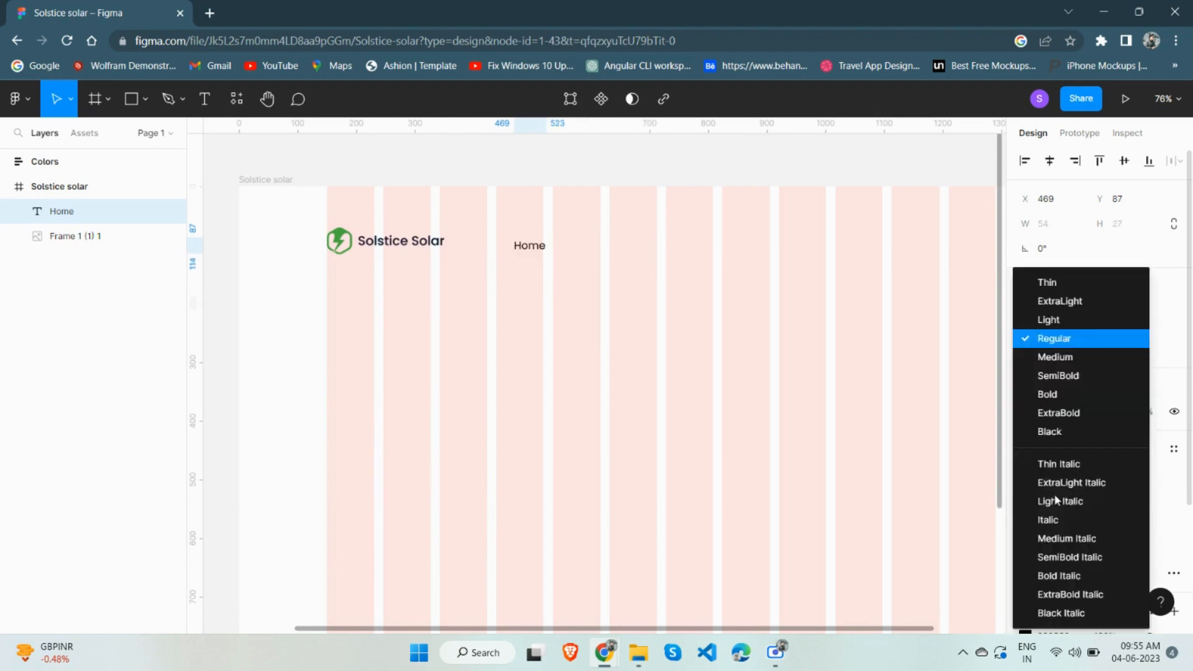
{"action": "left_click", "coordinate": [1051, 357]}
{"action": "left_click", "coordinate": [590, 286]}
Duplicate the Home label beside the original and change the copy's text to "Services"
{"action": "left_click", "coordinate": [534, 249]}
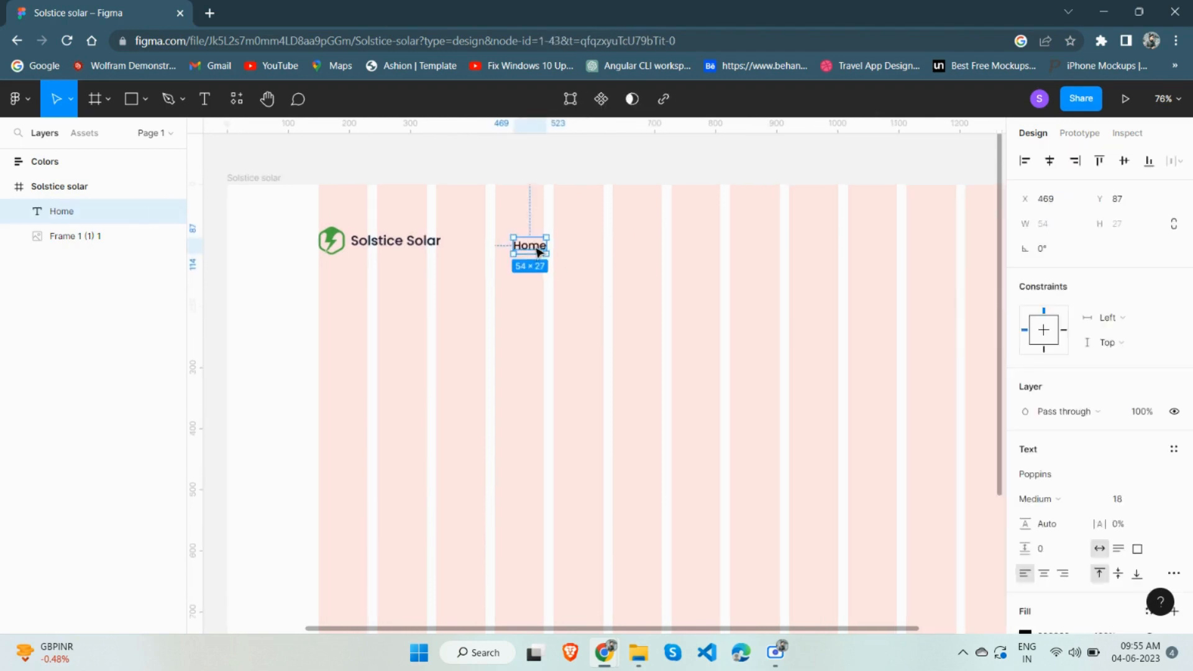
{"action": "scroll", "coordinate": [536, 251], "scroll_direction": "up", "scroll_amount": 2}
{"action": "left_click_drag", "start_coordinate": [535, 250], "coordinate": [588, 250]}
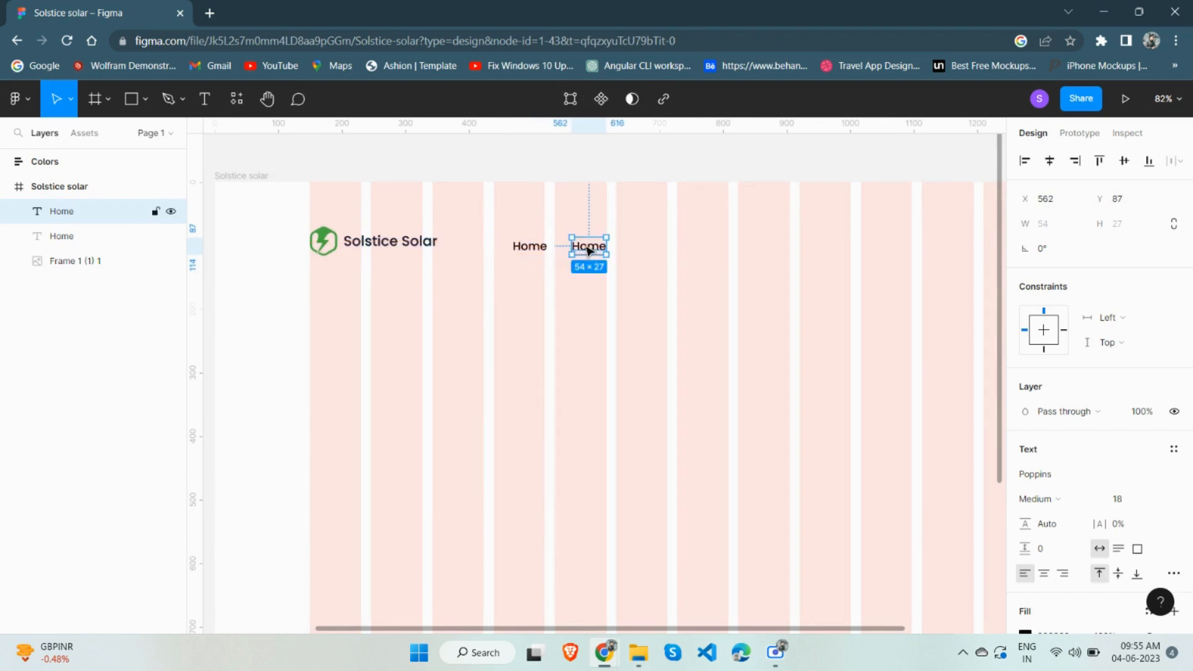
{"action": "key", "text": "f"}
{"action": "key", "text": "r"}
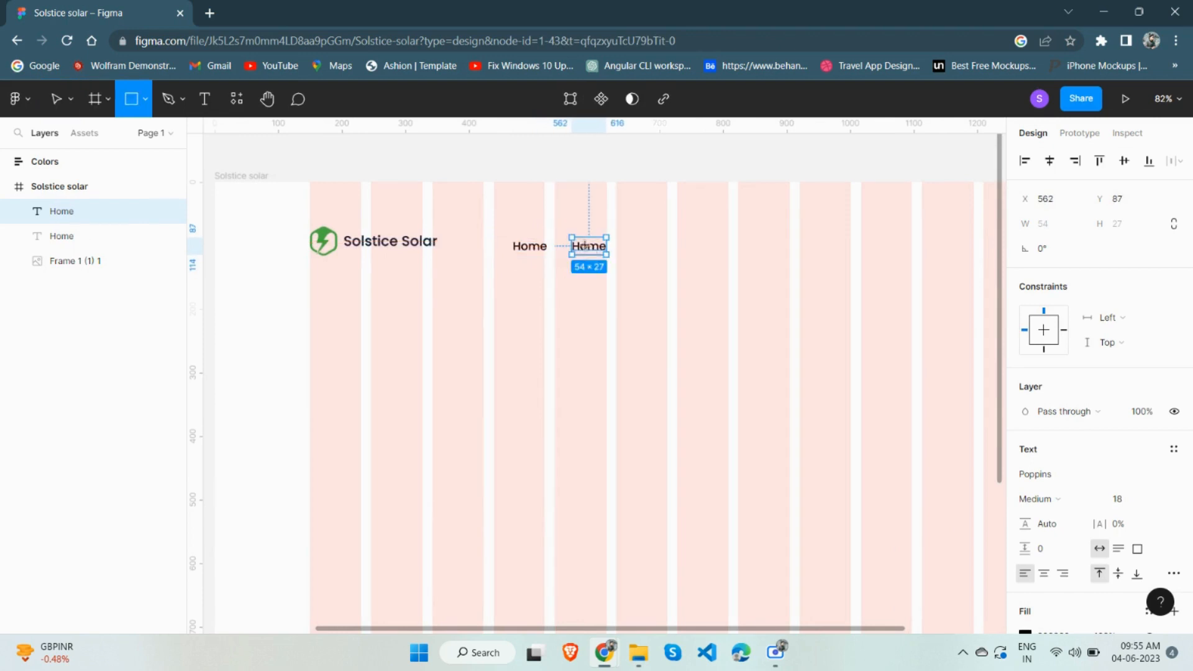
{"action": "key", "text": "Return"}
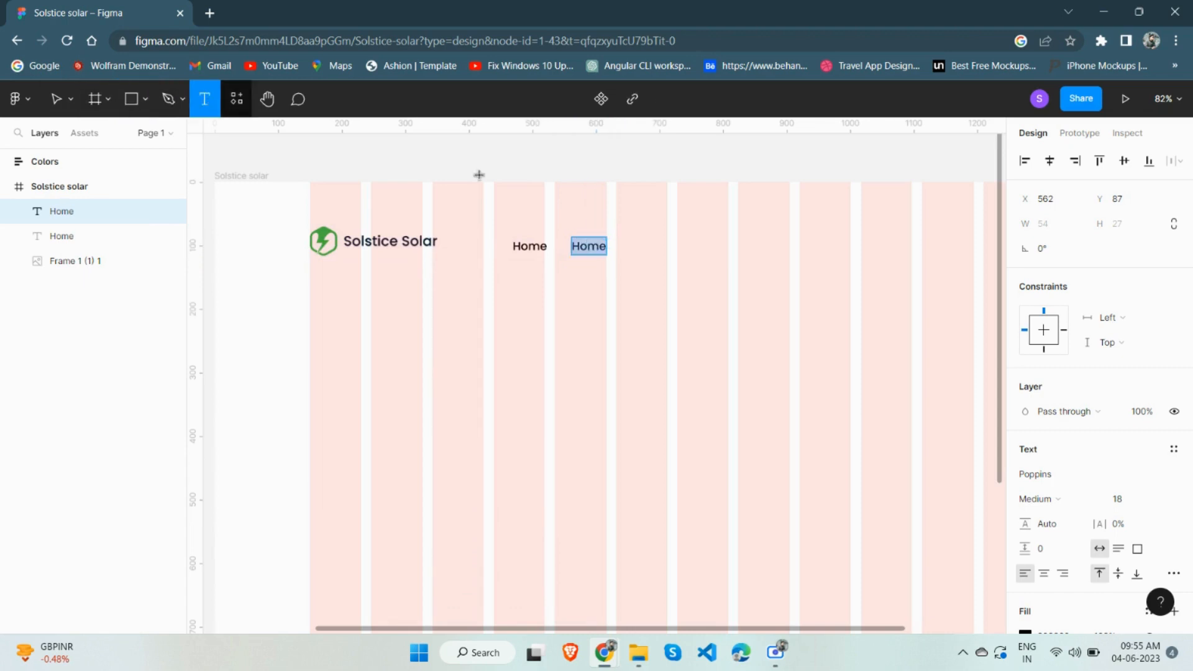
{"action": "type", "text": "Services"}
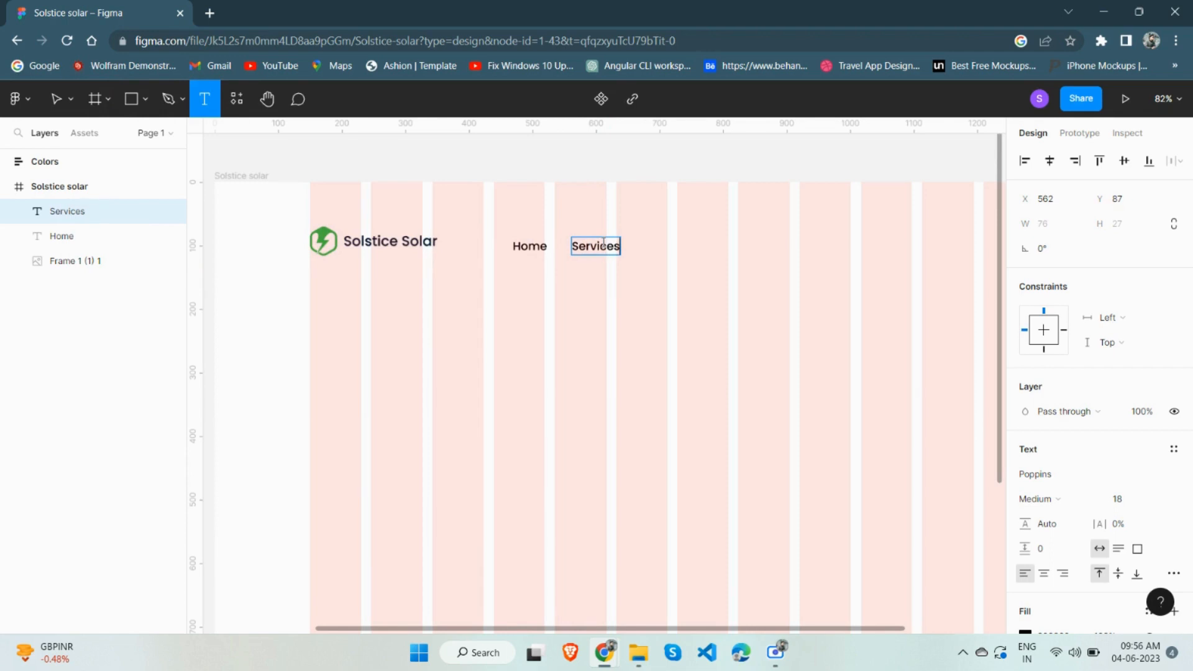
Add a new text label reading "About" after the Services label
{"action": "left_click", "coordinate": [652, 252]}
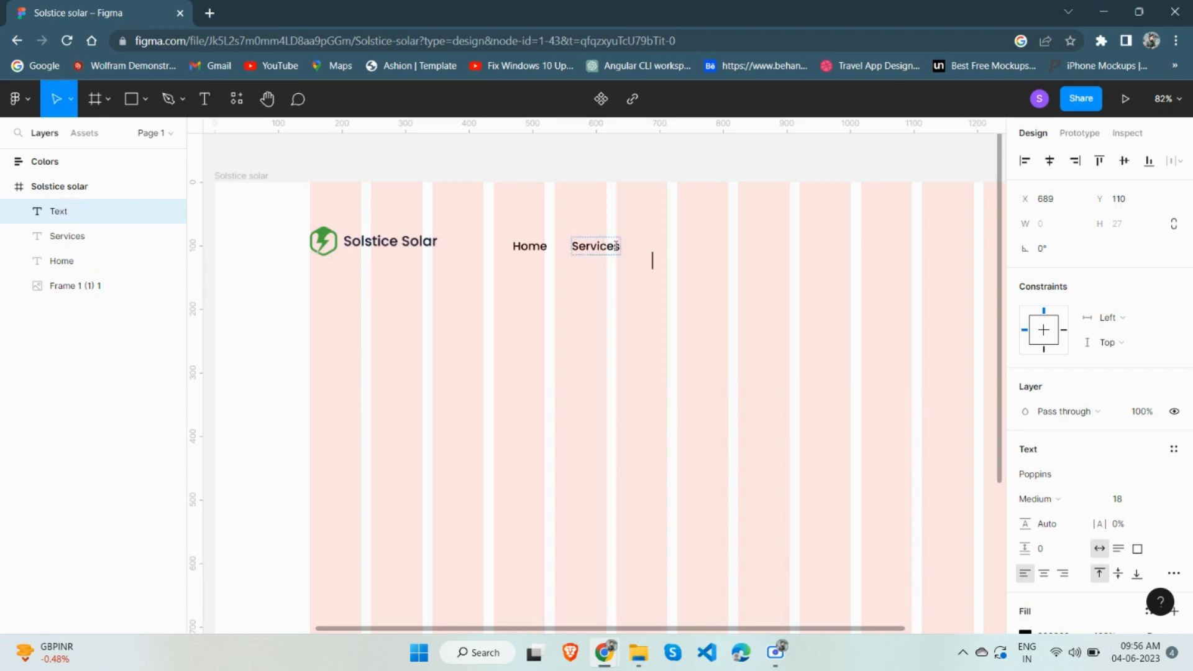
{"action": "type", "text": "About"}
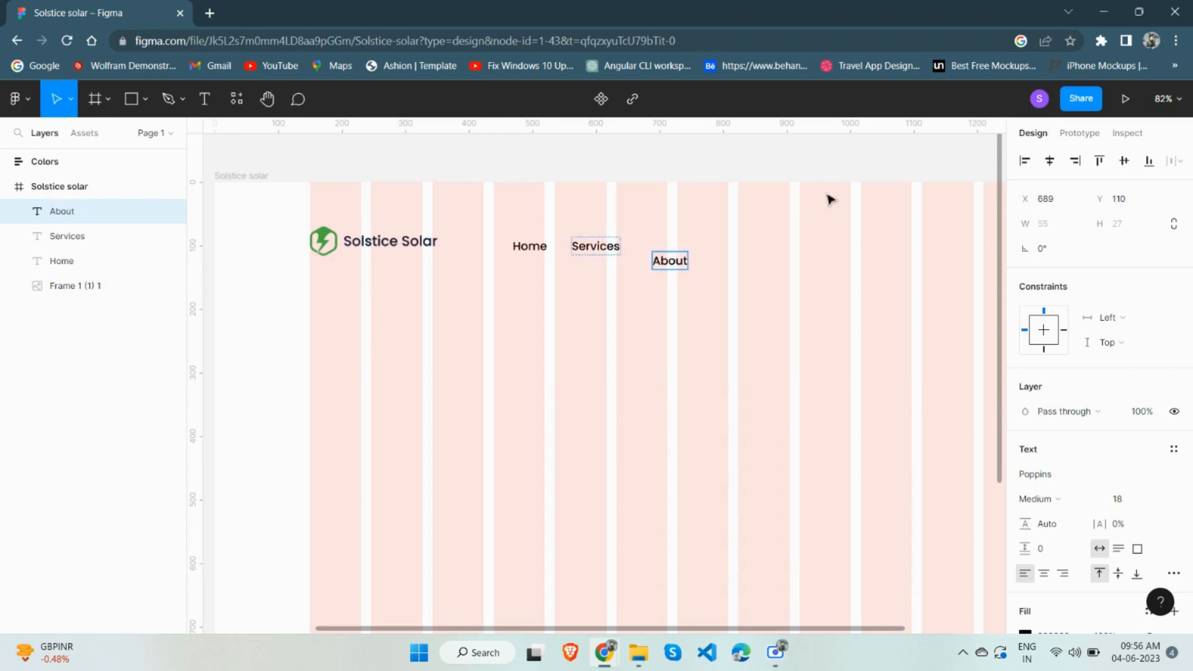
{"action": "key", "text": "Escape"}
Duplicate the About label beside the original and change the copy's text to "Trade"
{"action": "left_click_drag", "start_coordinate": [675, 264], "coordinate": [723, 266], "text": "alt"}
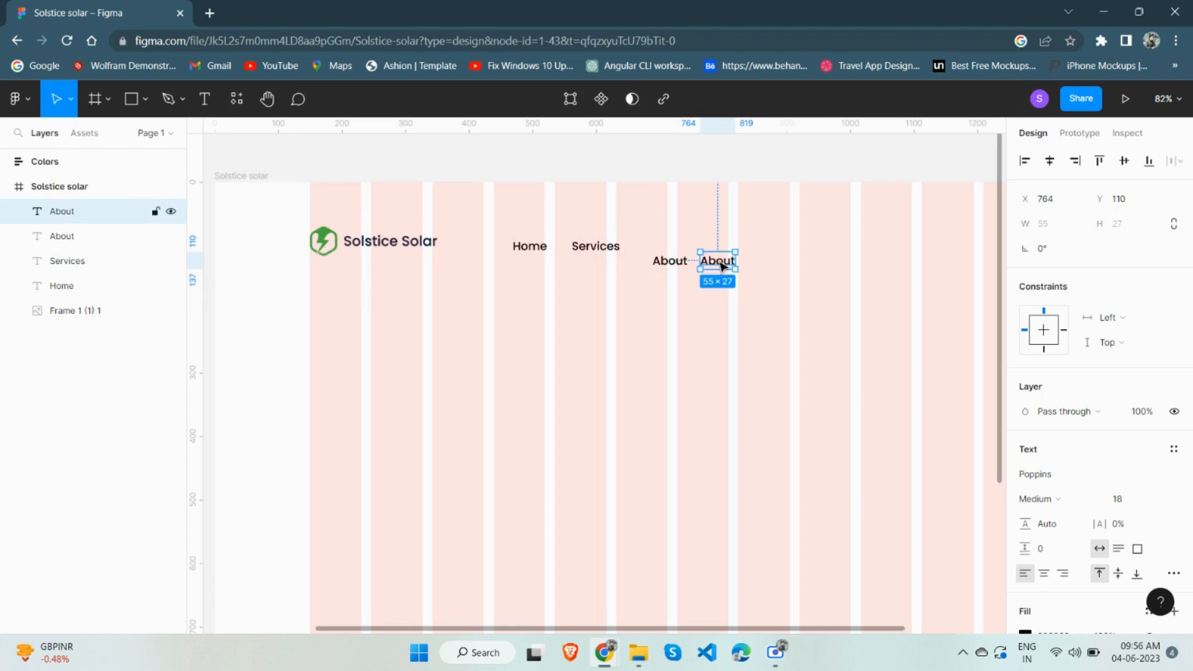
{"action": "double_click", "coordinate": [719, 262]}
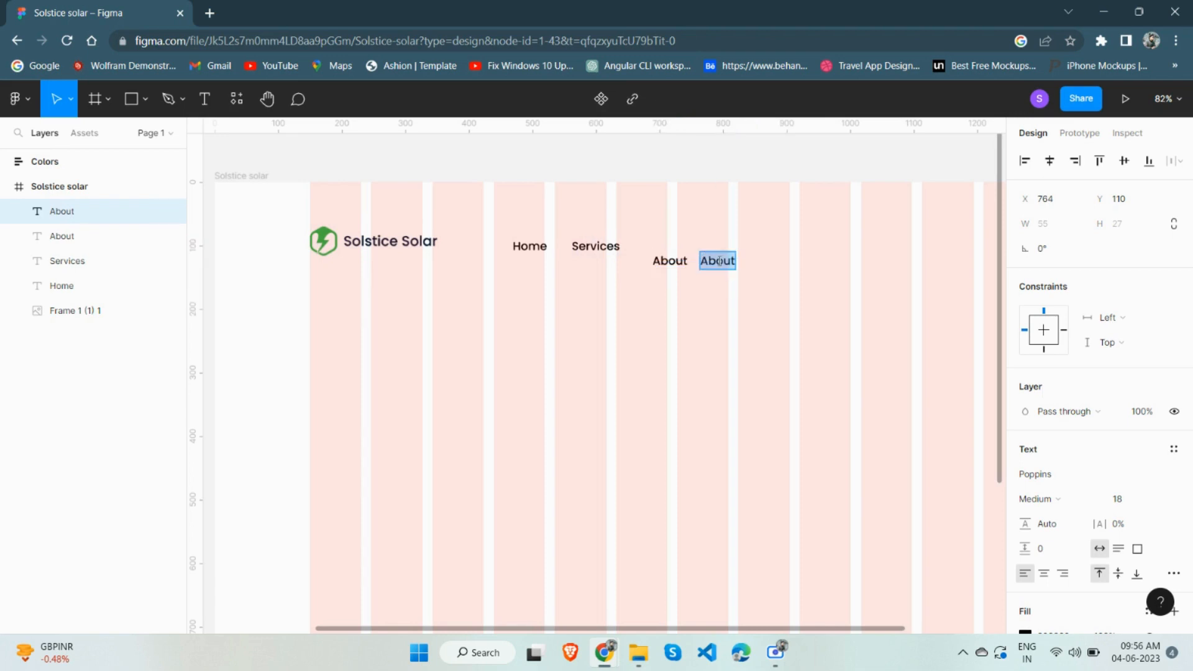
{"action": "type", "text": "Trade"}
{"action": "key", "text": "Escape"}
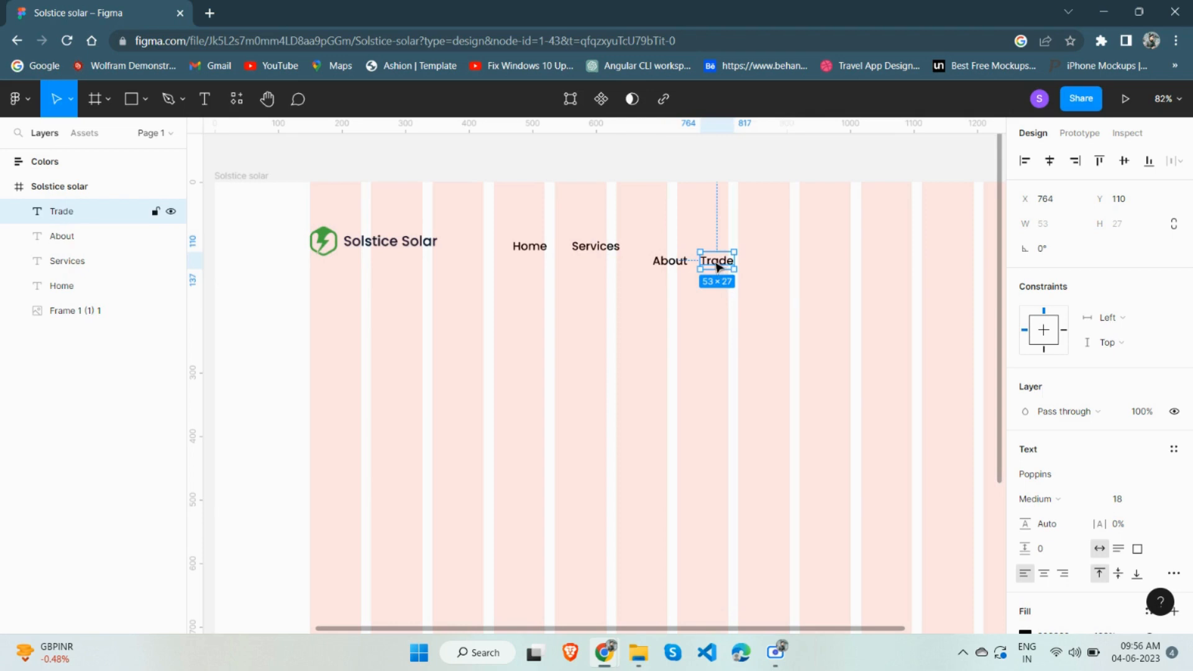
Duplicate the Trade label beside the original and change the copy's text to "Pricing"
{"action": "left_click_drag", "start_coordinate": [719, 261], "coordinate": [760, 266], "text": "alt"}
{"action": "double_click", "coordinate": [758, 265]}
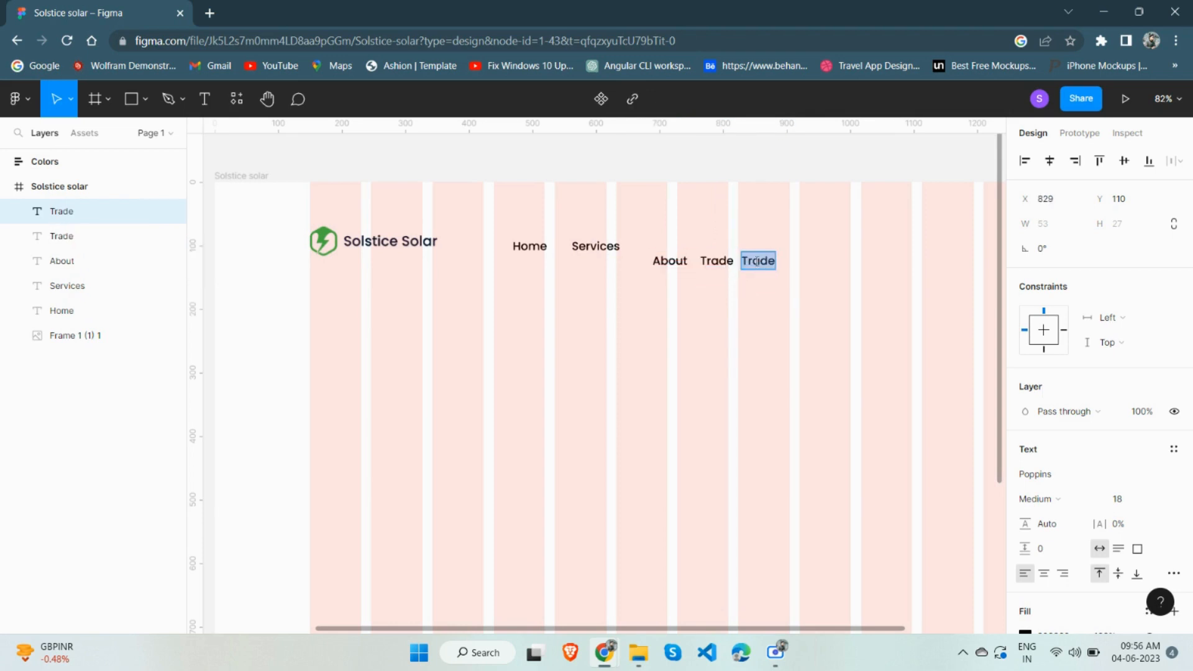
{"action": "type", "text": "Pricing"}
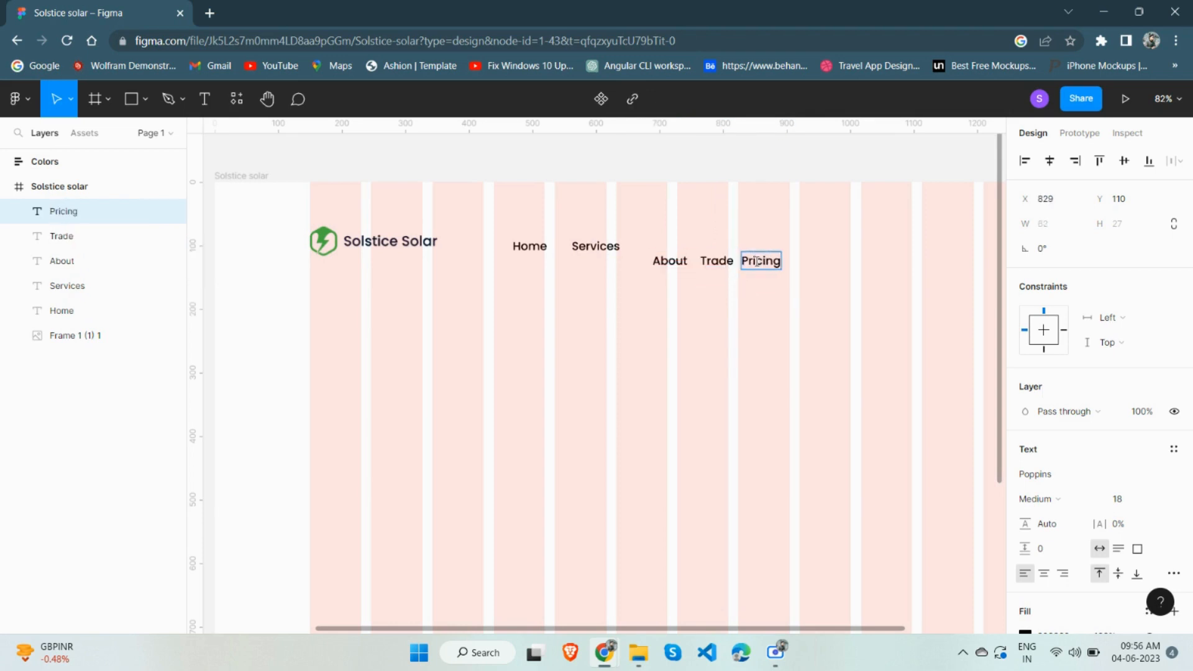
{"action": "key", "text": "Escape"}
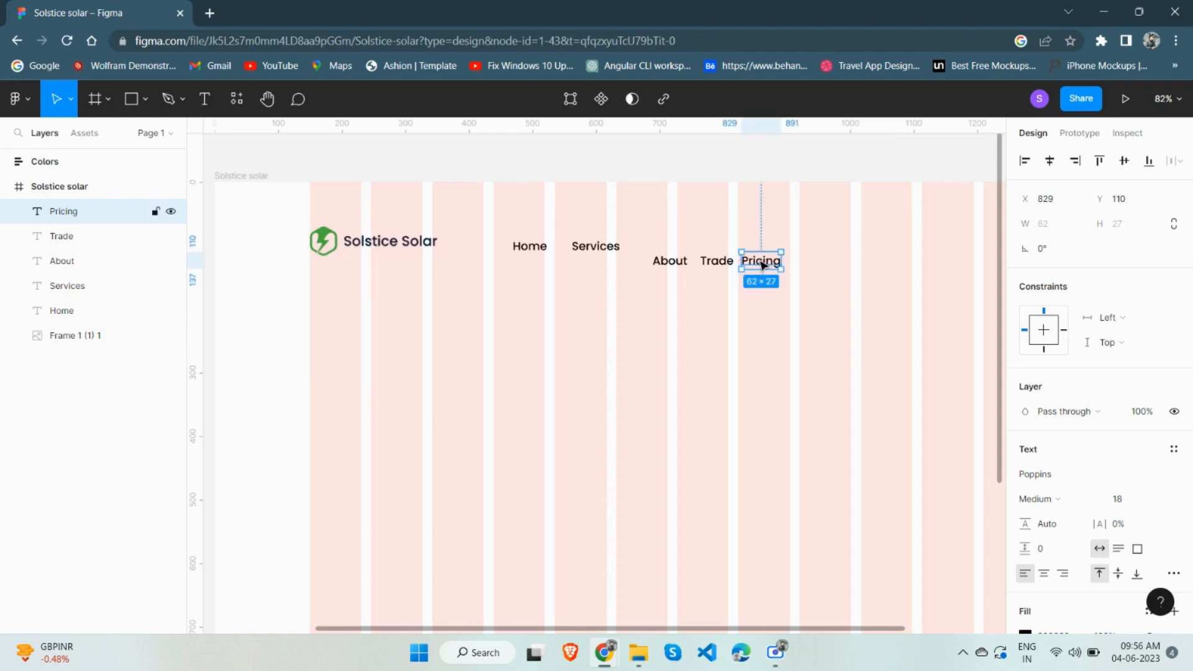
Duplicate the Pricing label farther along the row and change the copy's text to "Contact"
{"action": "left_click_drag", "start_coordinate": [764, 265], "coordinate": [819, 261]}
{"action": "key", "text": "Return"}
{"action": "type", "text": "Conta"}
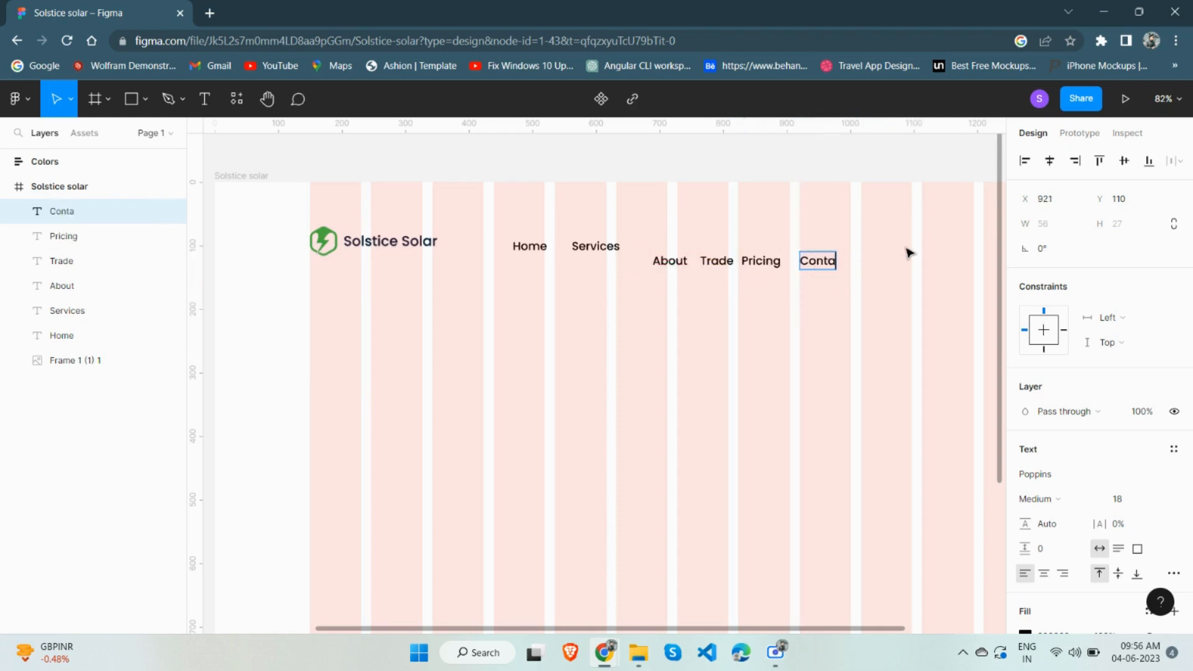
{"action": "type", "text": "ct"}
{"action": "key", "text": "Escape"}
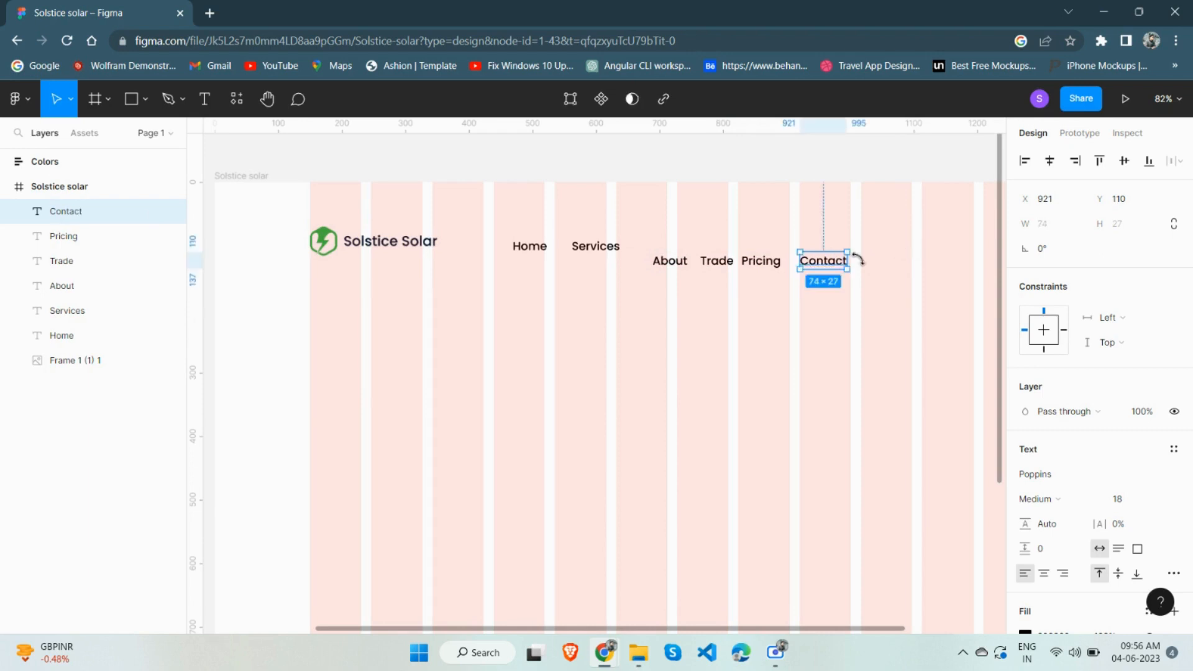
Align all six menu labels on their vertical centers and space them evenly in the row, 30 apart
{"action": "left_click", "coordinate": [749, 261], "text": "shift"}
{"action": "left_click", "coordinate": [716, 261], "text": "shift"}
{"action": "left_click", "coordinate": [670, 260], "text": "shift"}
{"action": "left_click", "coordinate": [578, 246], "text": "shift"}
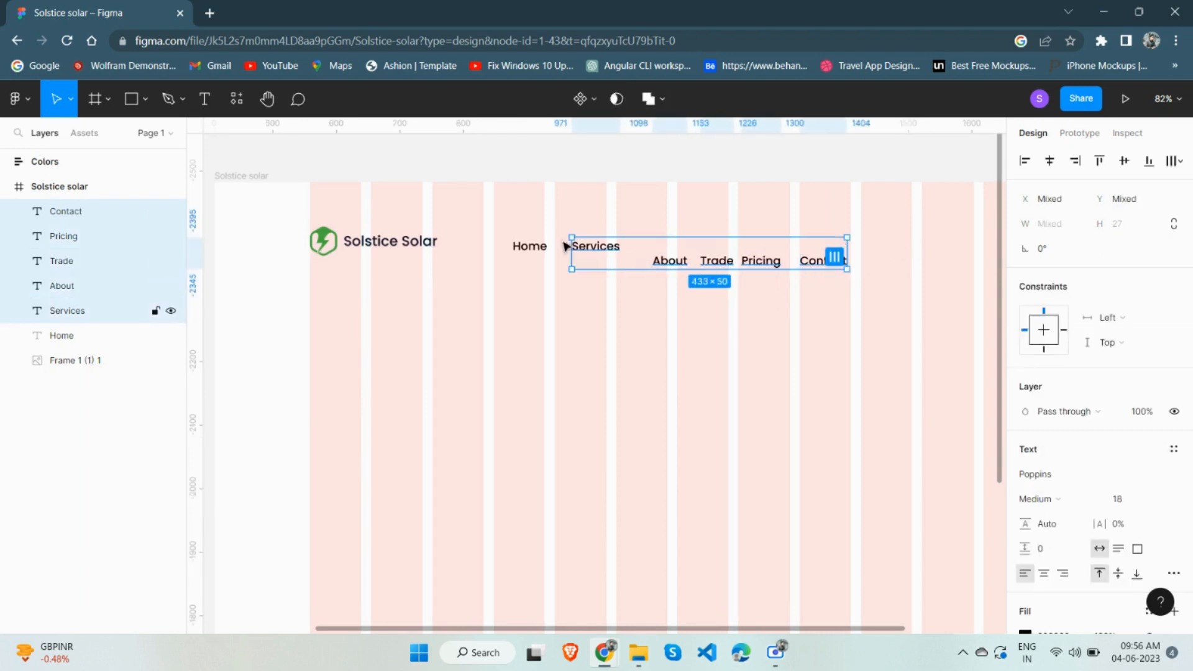
{"action": "left_click", "coordinate": [545, 248], "text": "shift"}
{"action": "left_click", "coordinate": [1124, 160]}
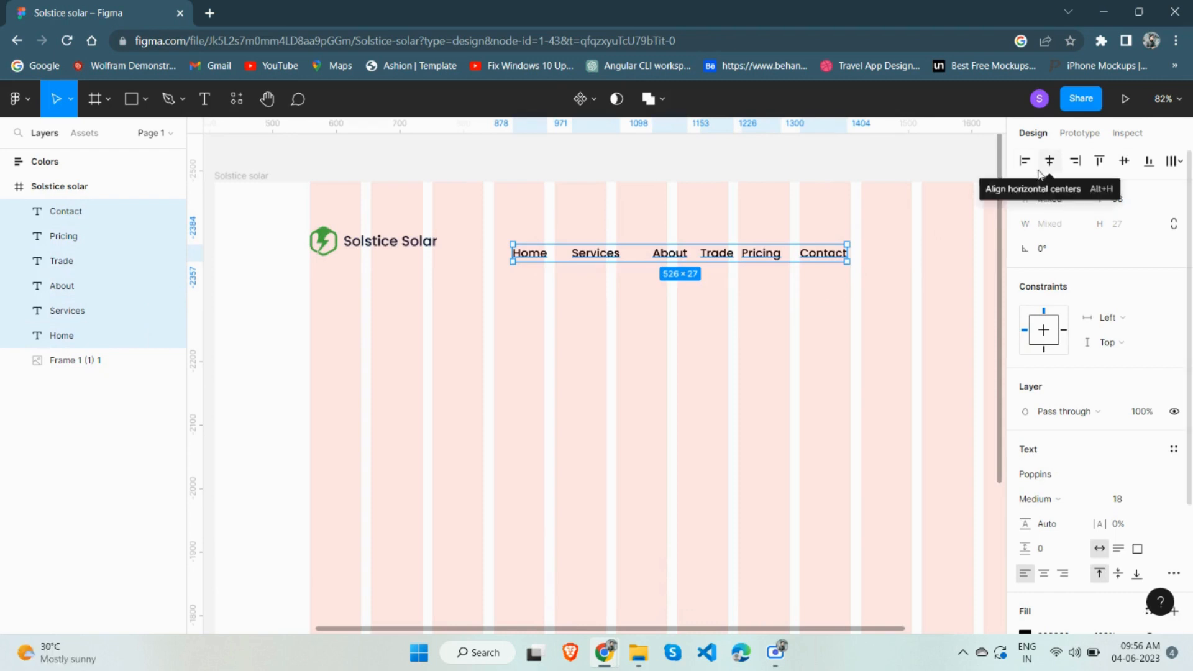
{"action": "left_click", "coordinate": [1173, 160]}
{"action": "left_click", "coordinate": [1069, 229]}
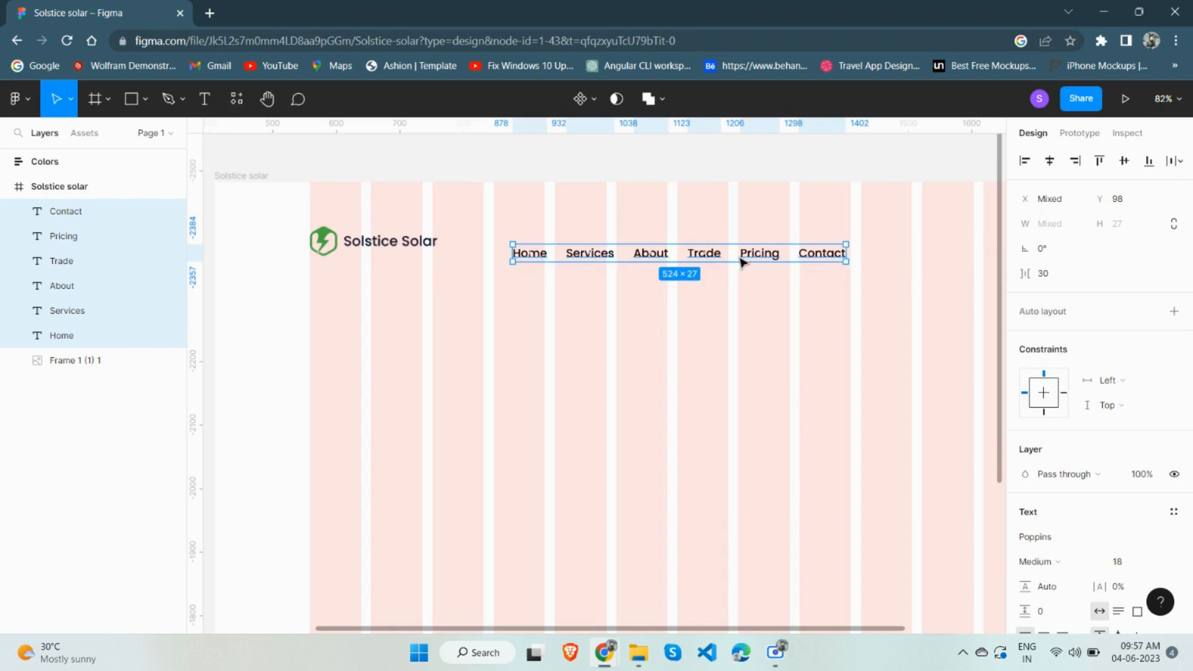
Move the six menu labels level with the logo, to X 573, Y 80, and group them
{"action": "left_click_drag", "start_coordinate": [743, 263], "coordinate": [800, 240]}
{"action": "scroll", "coordinate": [724, 277], "scroll_direction": "right", "scroll_amount": 3}
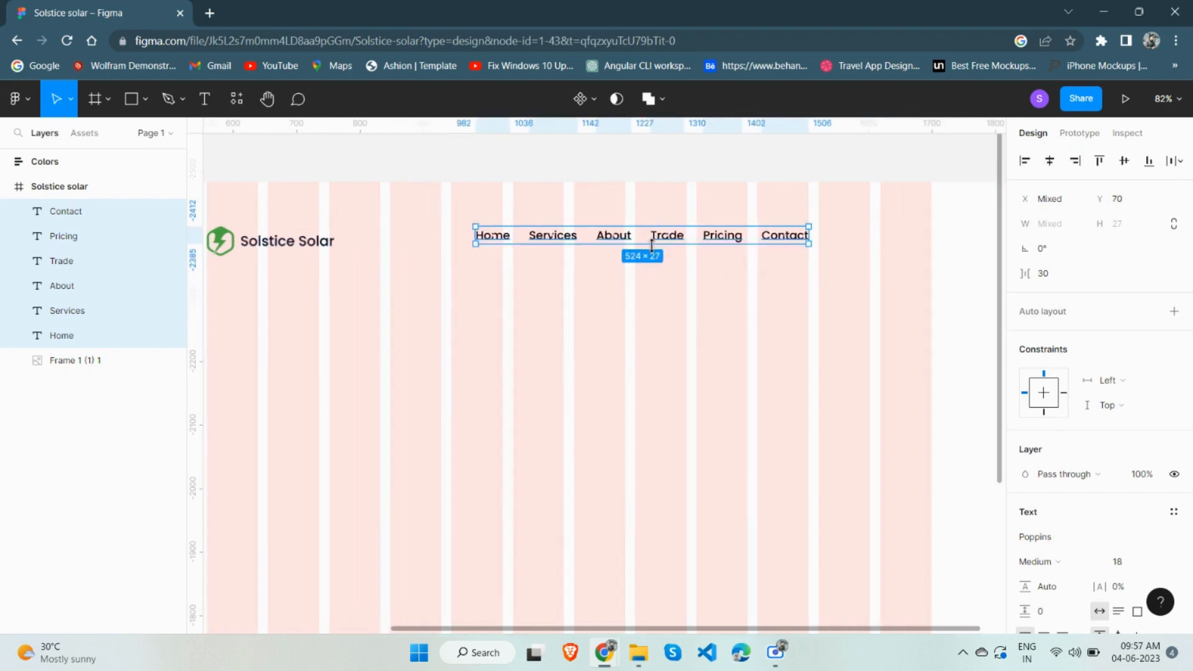
{"action": "left_click_drag", "start_coordinate": [673, 243], "coordinate": [675, 249]}
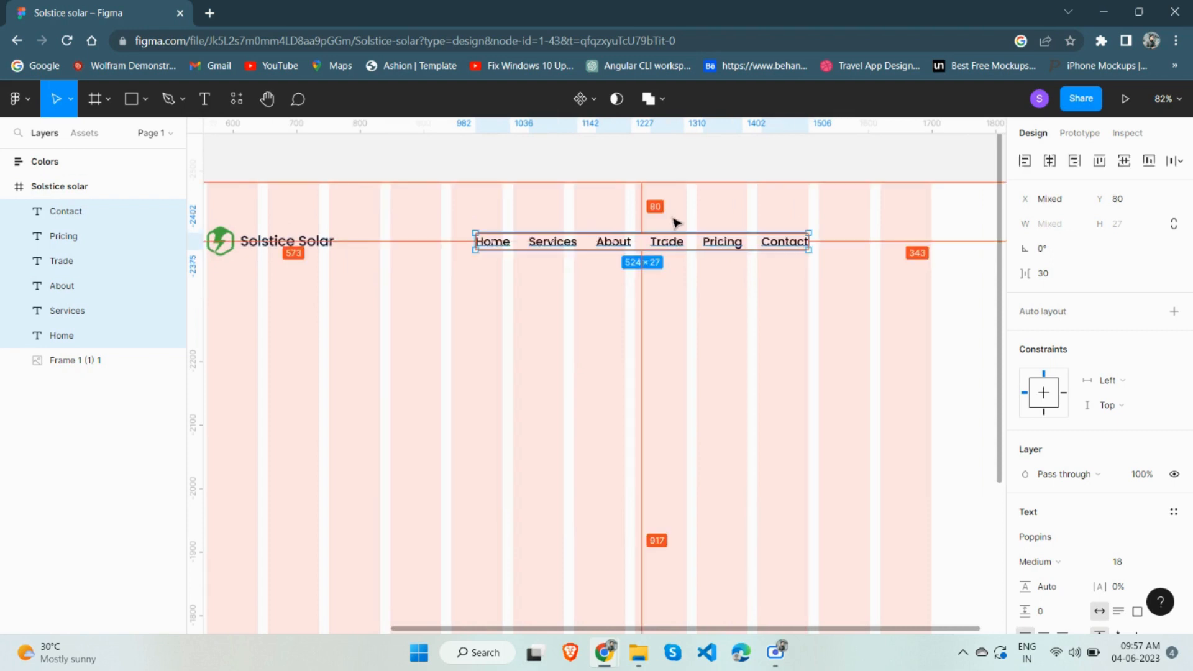
{"action": "key", "text": "ctrl+g"}
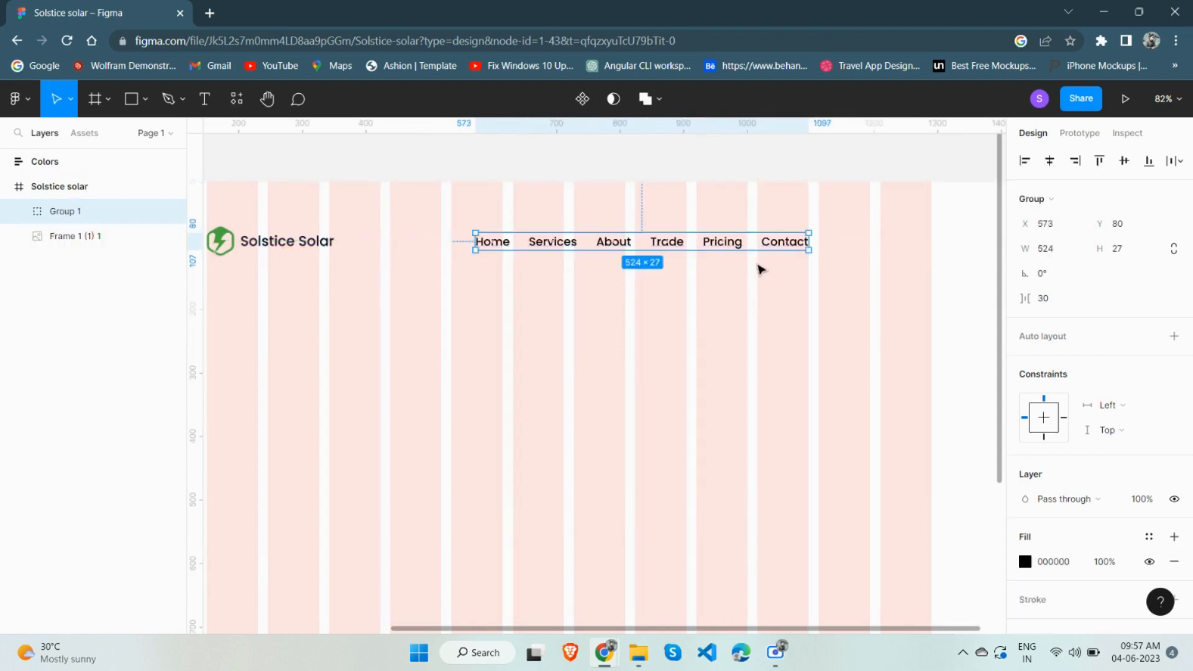
Align the menu group and the Solstice Solar logo on their vertical centers
{"action": "left_click", "coordinate": [314, 248], "text": "shift"}
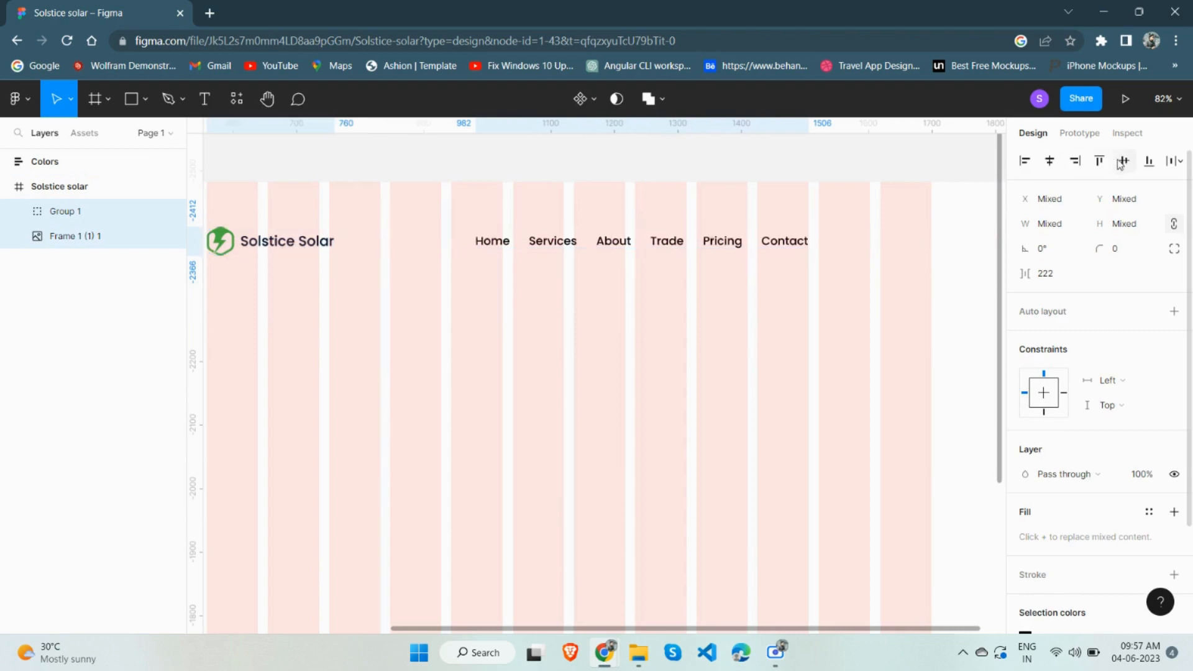
{"action": "key", "text": "alt"}
{"action": "left_click", "coordinate": [748, 276]}
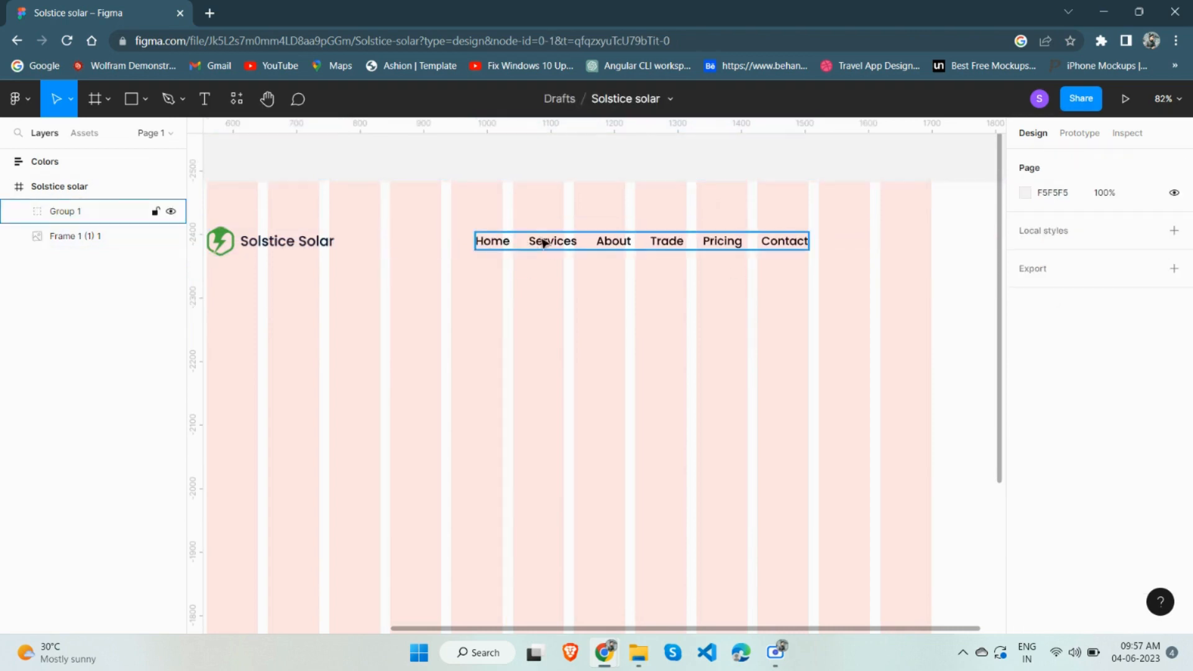
Set the menu group's fill to 00112C by sampling the dark navy swatch in the Colors frame
{"action": "scroll", "coordinate": [542, 243], "scroll_direction": "left", "scroll_amount": 2}
{"action": "left_click", "coordinate": [570, 242]}
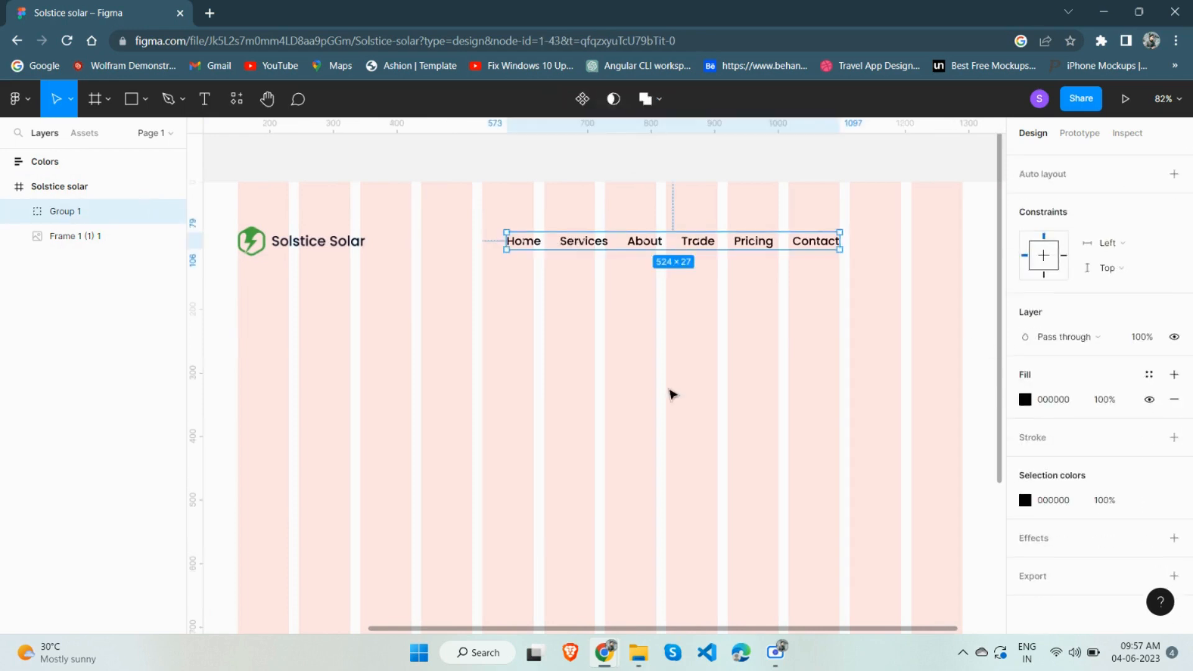
{"action": "scroll", "coordinate": [670, 394], "scroll_direction": "down", "scroll_amount": 5}
{"action": "left_click", "coordinate": [1026, 401]}
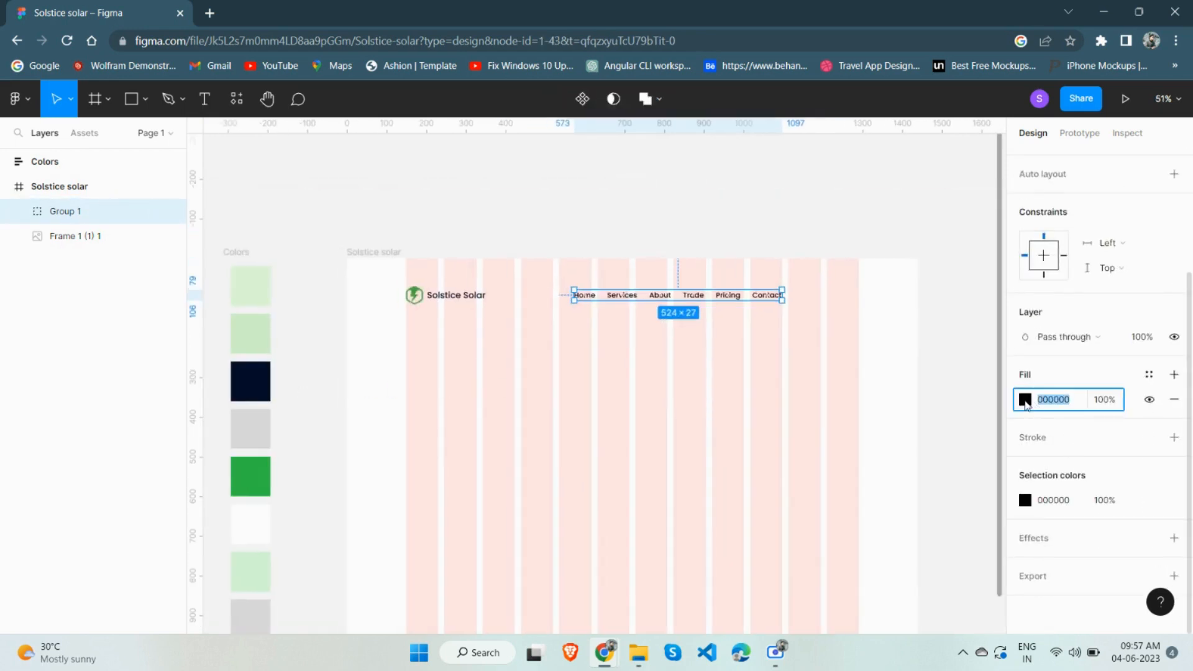
{"action": "left_click", "coordinate": [1026, 399]}
{"action": "left_click", "coordinate": [842, 460]}
{"action": "left_click", "coordinate": [266, 389]}
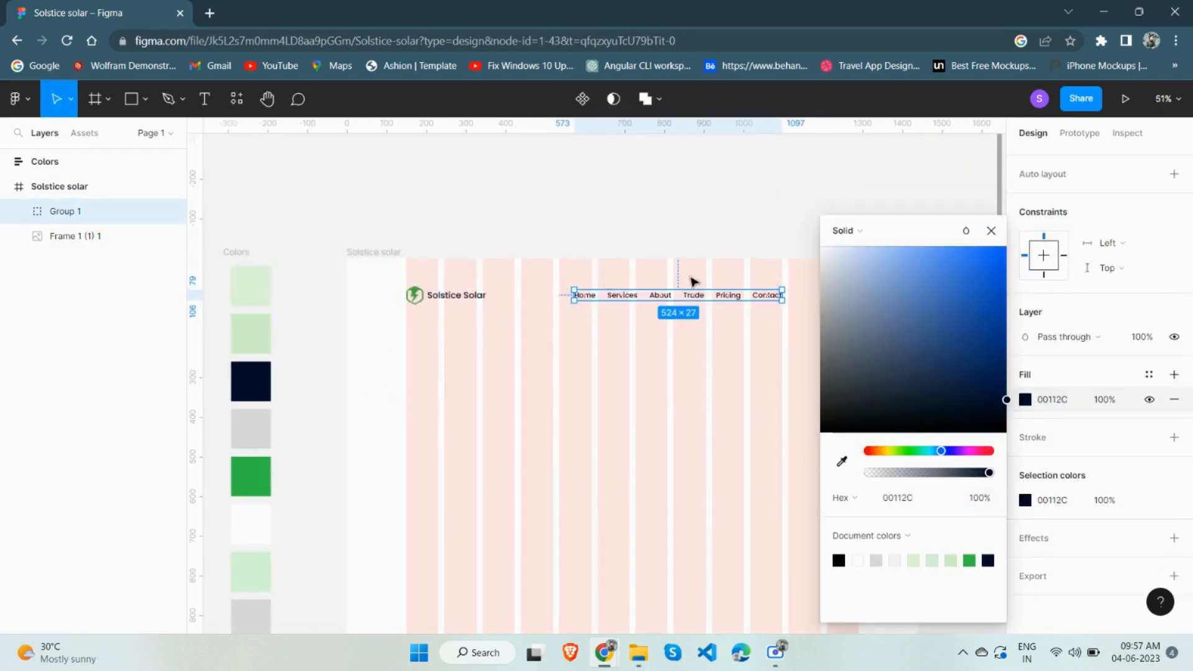
{"action": "left_click", "coordinate": [991, 231]}
Set the Home menu label's fill to 34BF49 by sampling the green swatch in the Colors frame
{"action": "scroll", "coordinate": [772, 300], "scroll_direction": "up", "scroll_amount": 5}
{"action": "left_click", "coordinate": [690, 342]}
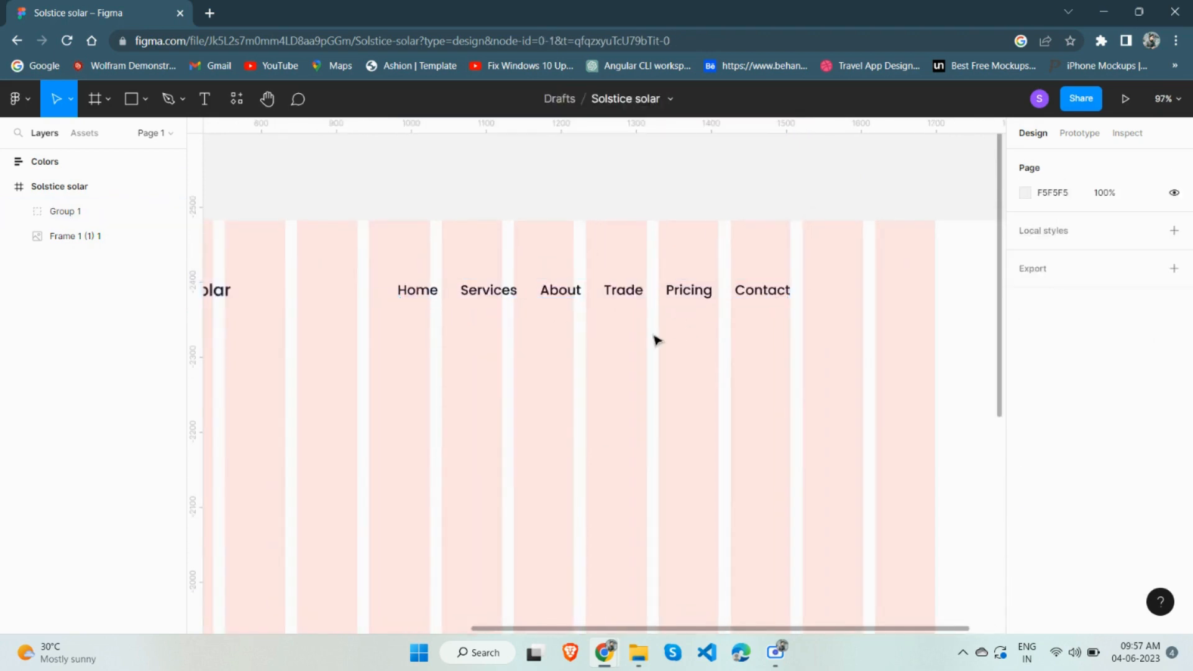
{"action": "left_click", "coordinate": [415, 290], "text": "ctrl"}
{"action": "scroll", "coordinate": [429, 317], "scroll_direction": "down", "scroll_amount": 5}
{"action": "scroll", "coordinate": [393, 377], "scroll_direction": "left", "scroll_amount": 2}
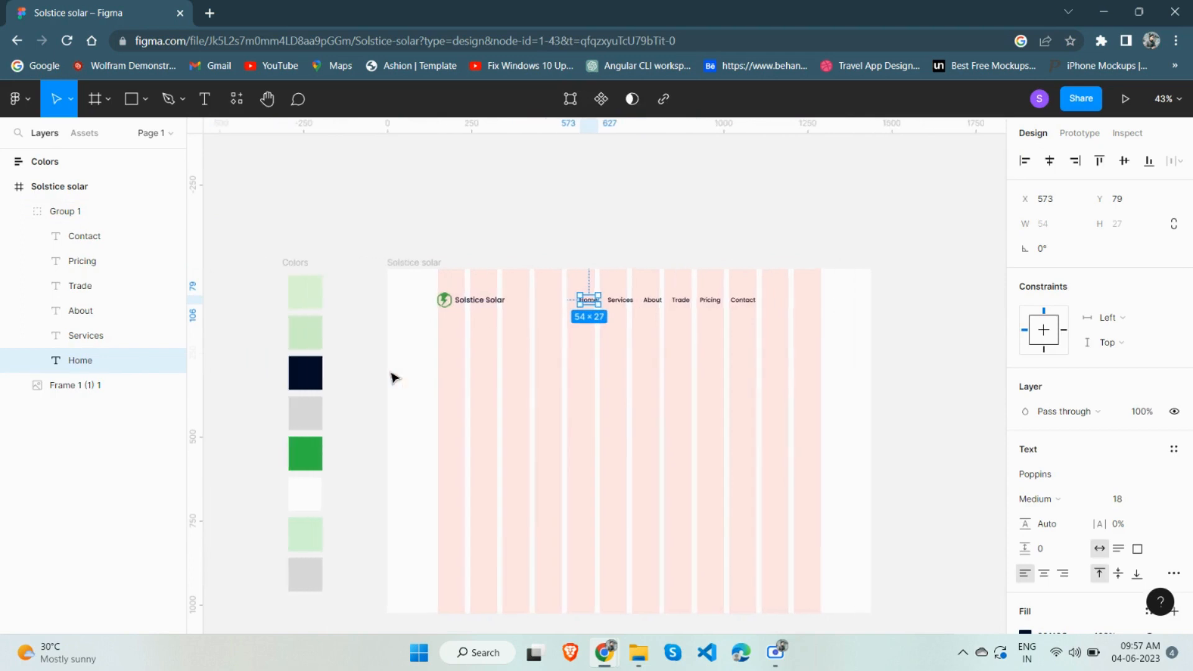
{"action": "scroll", "coordinate": [1056, 472], "scroll_direction": "down", "scroll_amount": 5}
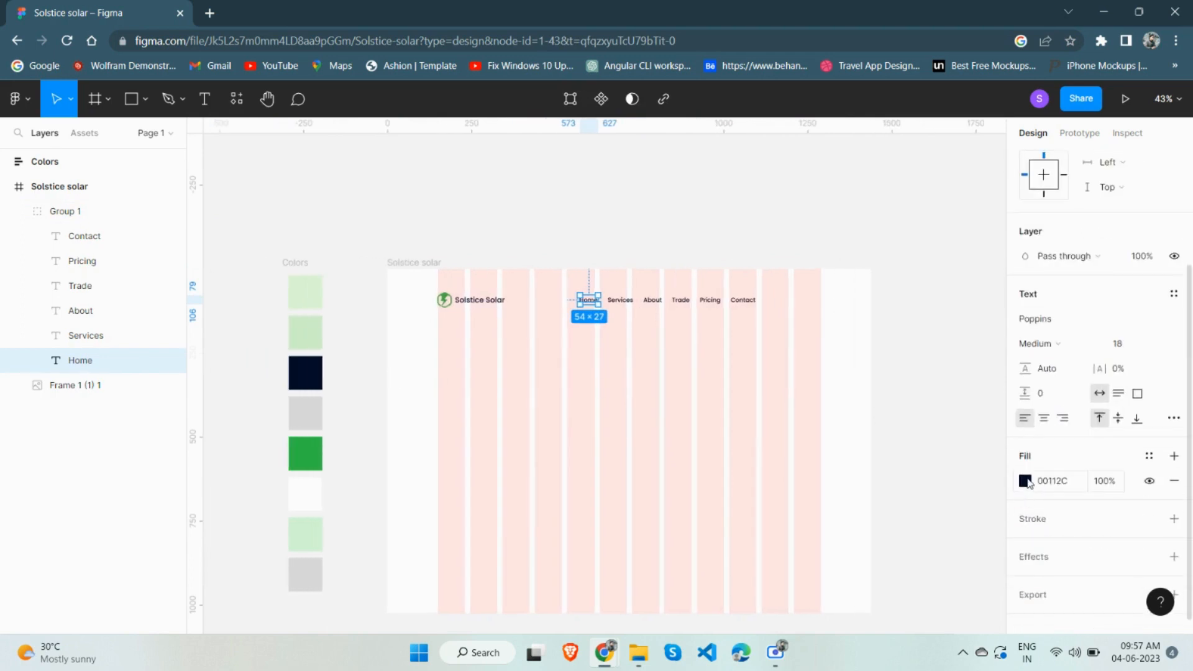
{"action": "left_click", "coordinate": [1025, 480]}
{"action": "left_click", "coordinate": [842, 461]}
{"action": "left_click", "coordinate": [303, 453]}
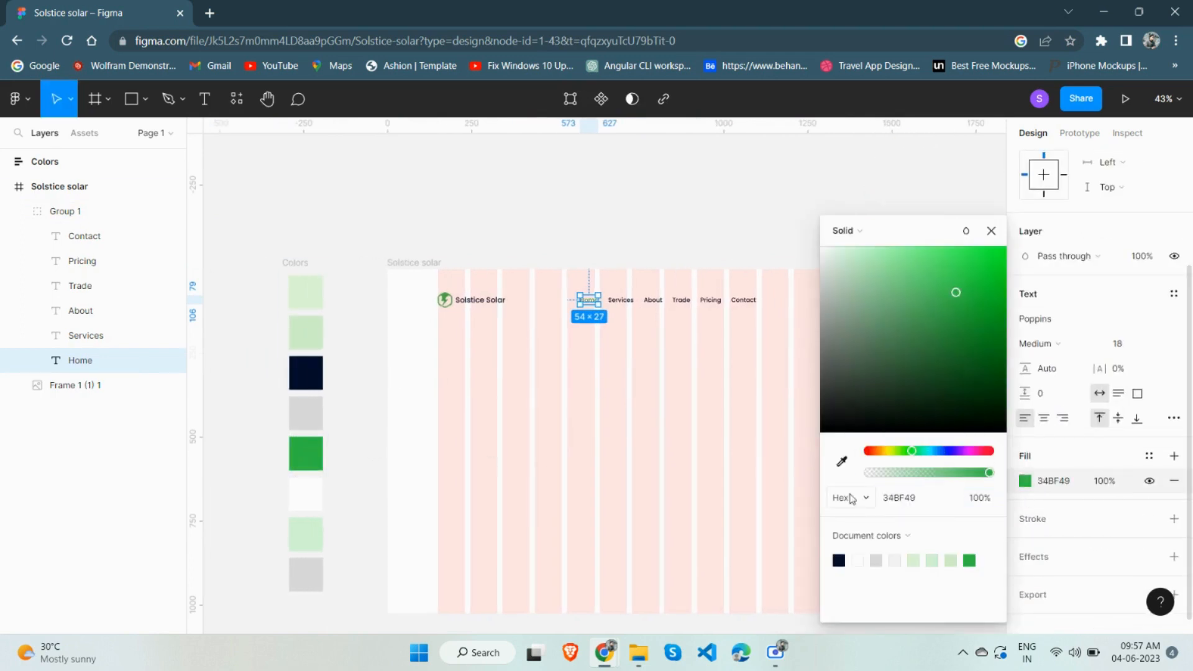
{"action": "left_click", "coordinate": [992, 233]}
Set the Solstice solar frame's fill to light green by sampling the first swatch in the Colors frame
{"action": "left_click", "coordinate": [693, 333]}
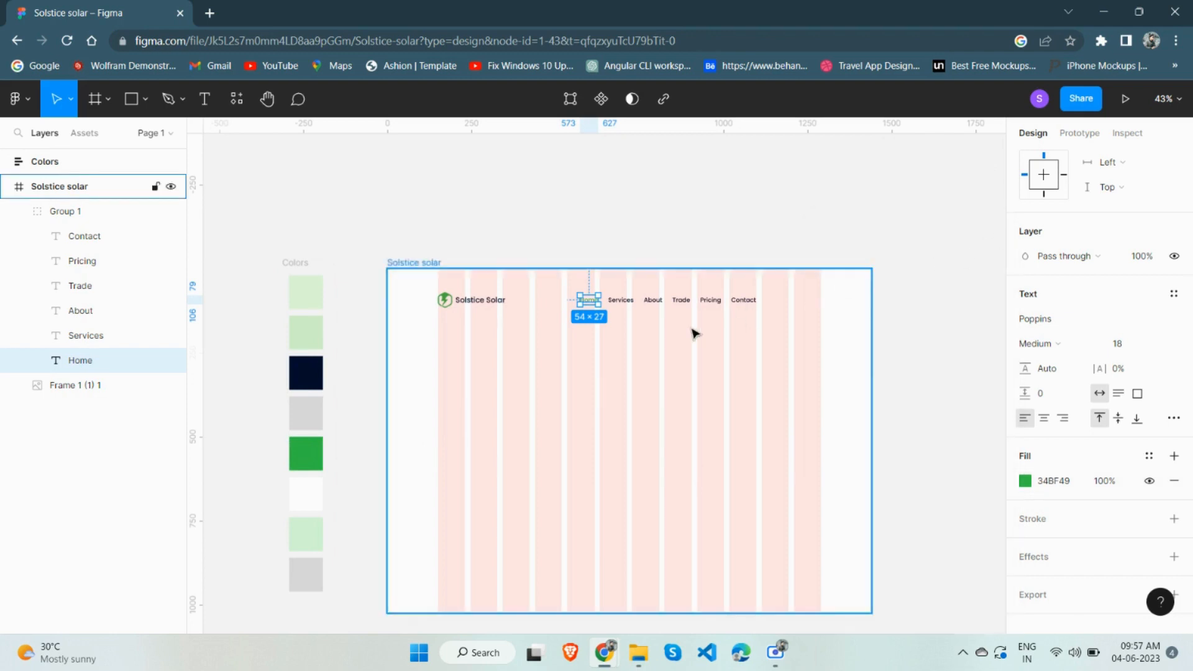
{"action": "scroll", "coordinate": [692, 333], "scroll_direction": "up", "scroll_amount": 2}
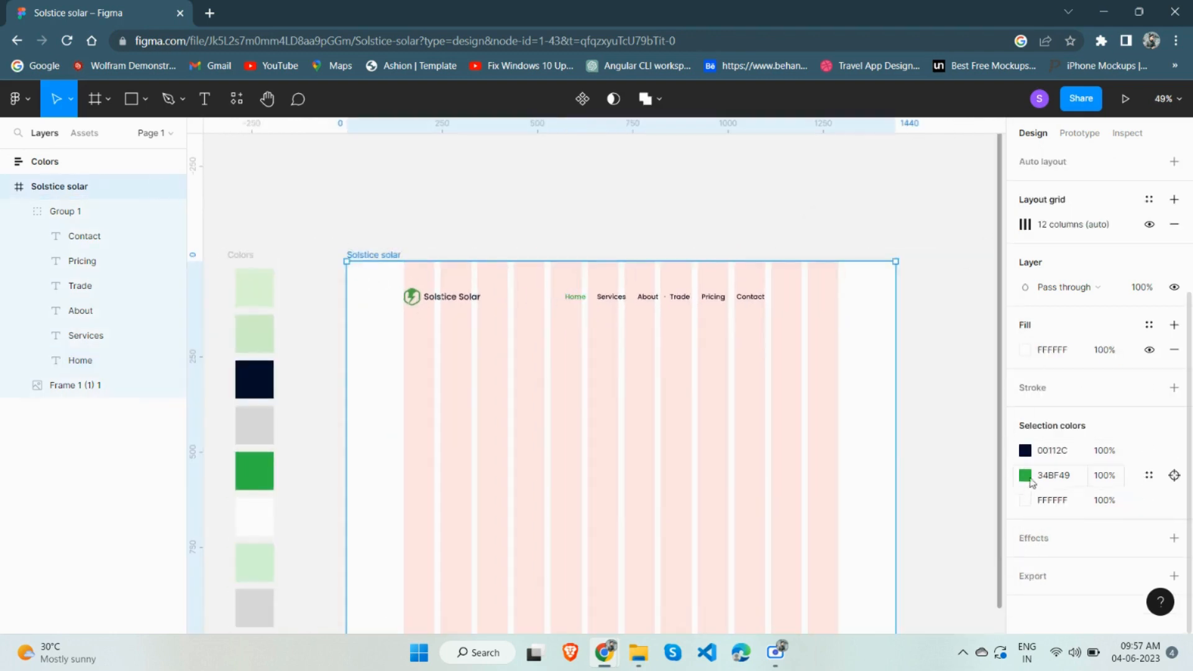
{"action": "left_click", "coordinate": [1027, 351]}
{"action": "left_click", "coordinate": [843, 458]}
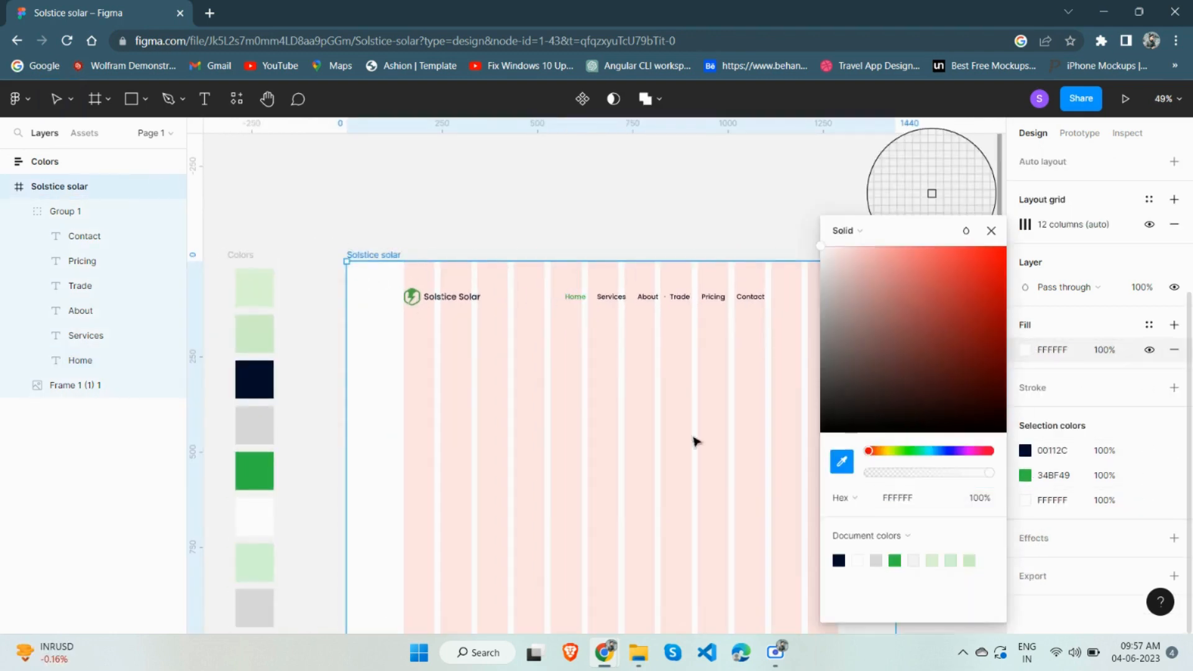
{"action": "left_click", "coordinate": [266, 289]}
{"action": "left_click", "coordinate": [580, 227]}
{"action": "scroll", "coordinate": [743, 351], "scroll_direction": "down", "scroll_amount": 1}
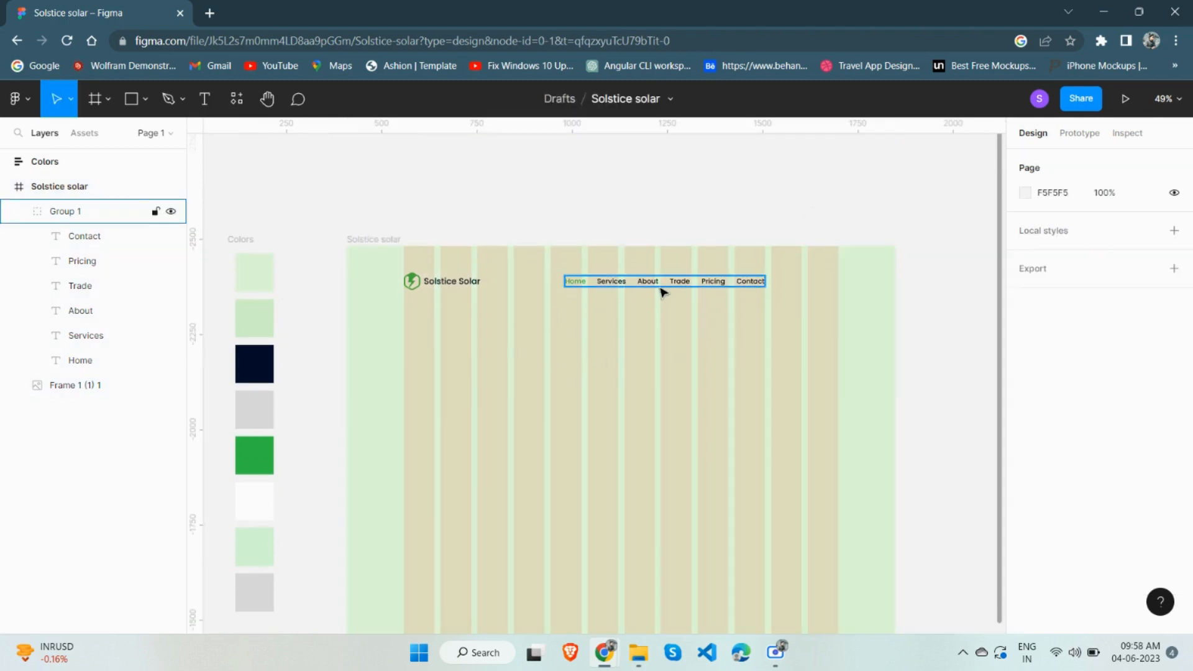
Add a 170 × 60 rectangle to the frame and place it beside the Contact label, at X 1120, Y 70
{"action": "scroll", "coordinate": [802, 283], "scroll_direction": "up", "scroll_amount": 3}
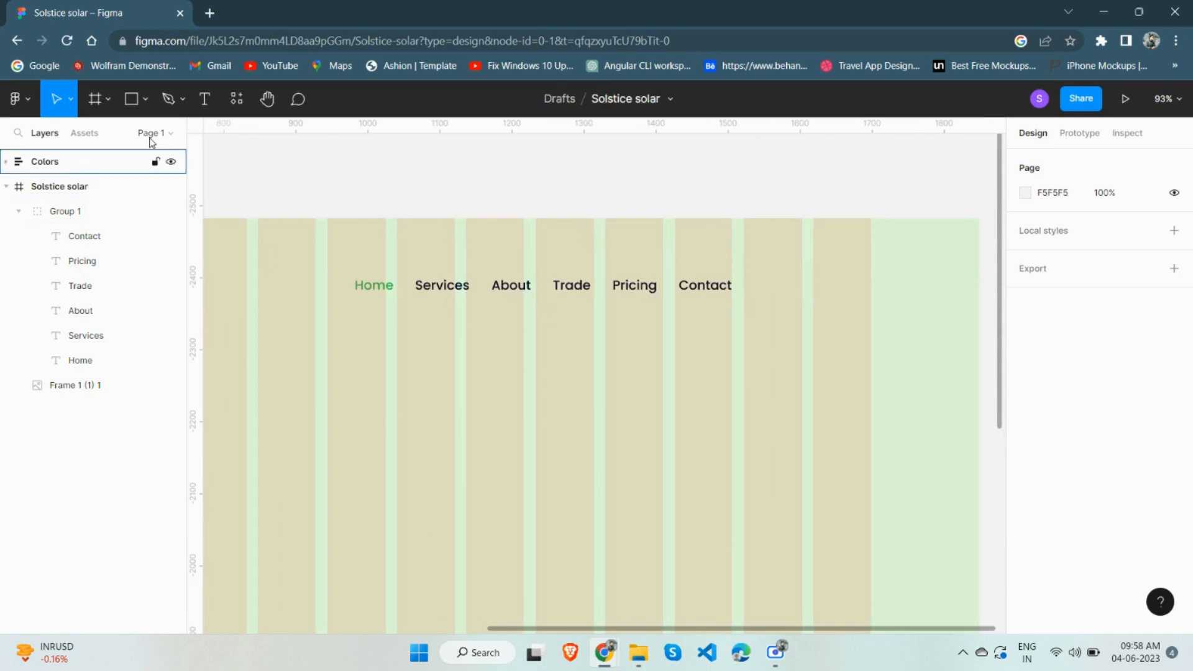
{"action": "left_click", "coordinate": [131, 99]}
{"action": "left_click", "coordinate": [499, 341]}
{"action": "left_click", "coordinate": [1085, 227]}
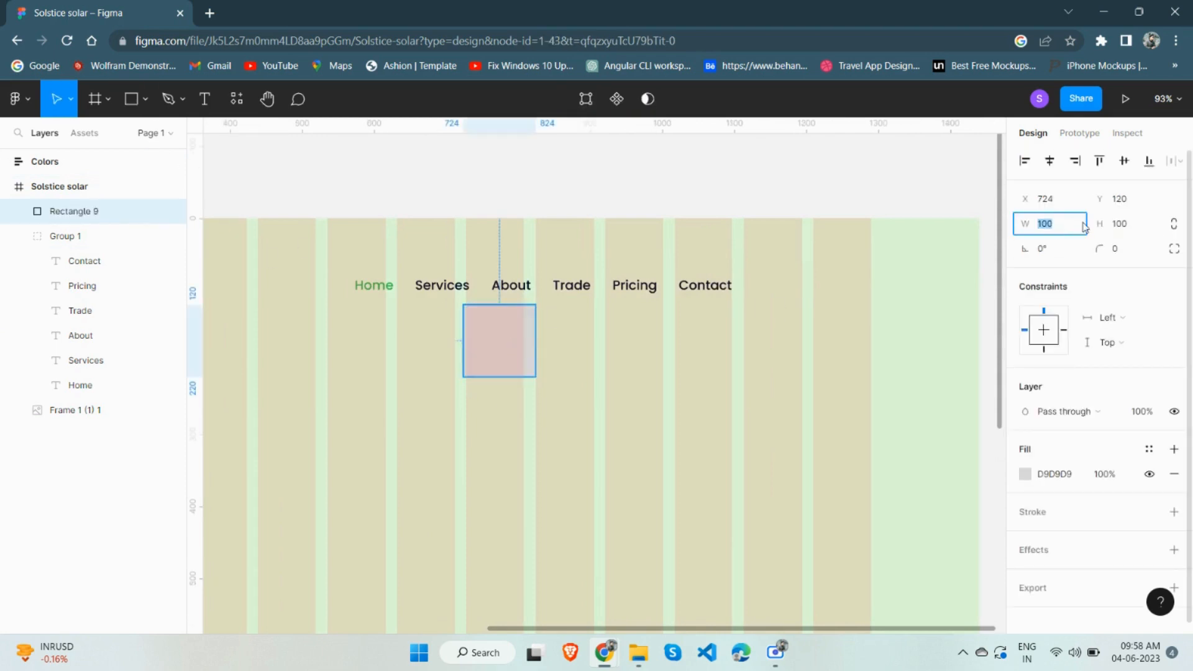
{"action": "type", "text": "170"}
{"action": "key", "text": "Tab"}
{"action": "type", "text": "60"}
{"action": "key", "text": "Return"}
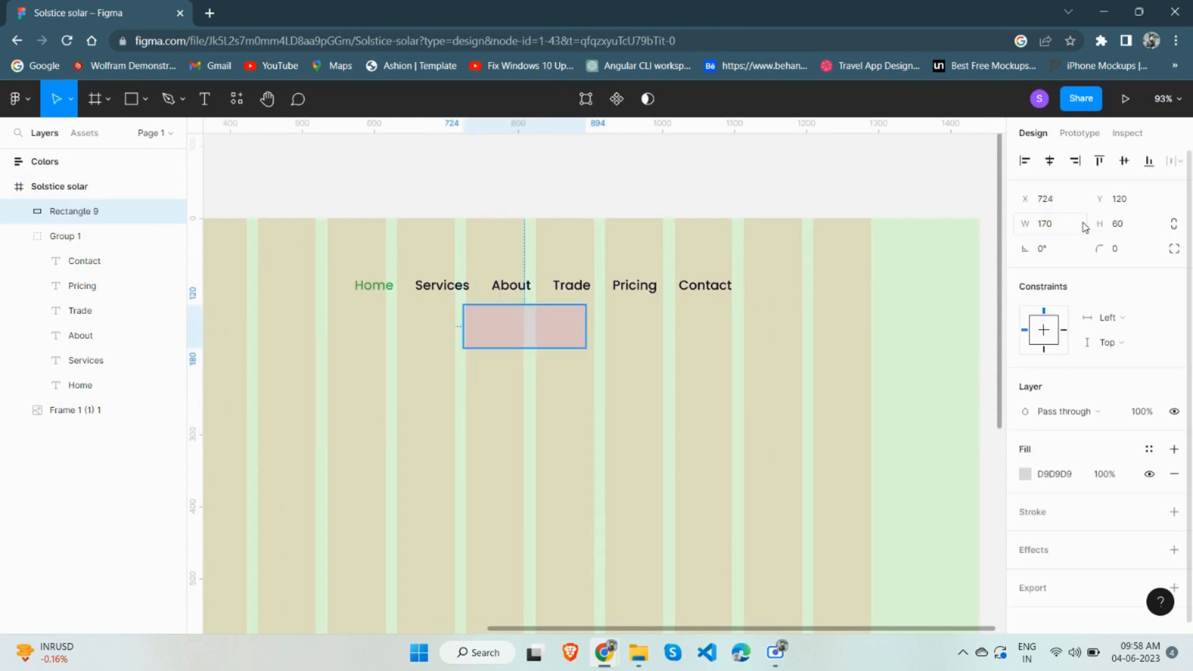
{"action": "left_click_drag", "start_coordinate": [543, 336], "coordinate": [832, 301]}
Move the menu group away from the rectangle, to X 566, keeping Y at 79
{"action": "left_click", "coordinate": [607, 298]}
{"action": "left_click", "coordinate": [607, 287]}
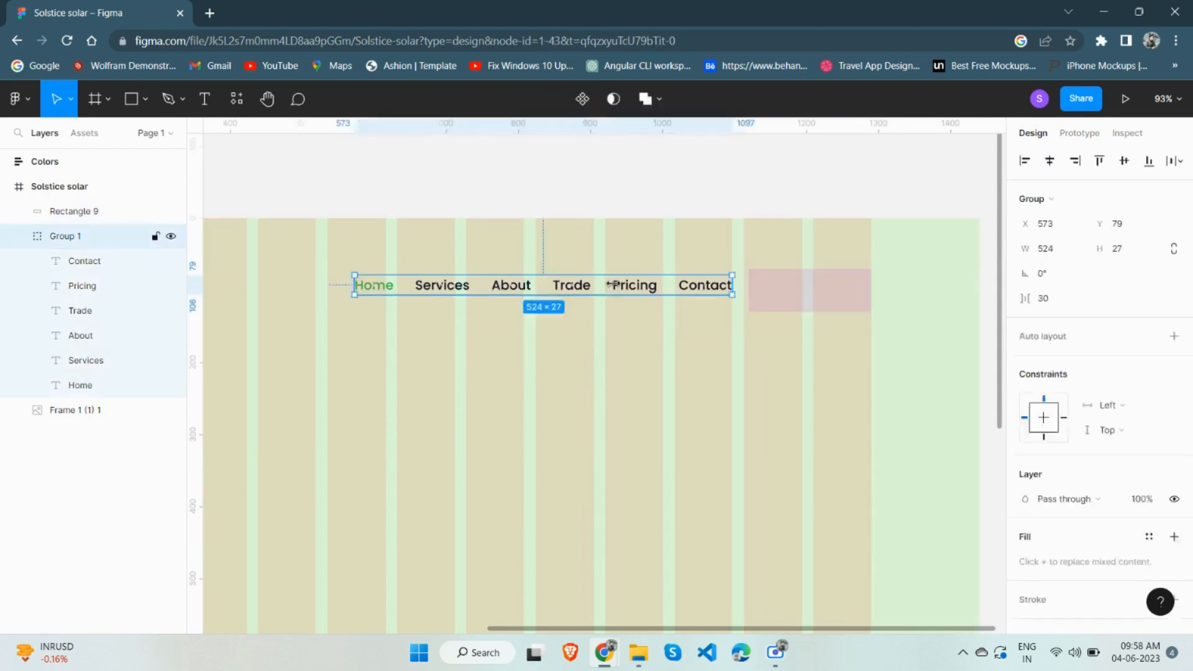
{"action": "left_click", "coordinate": [607, 287]}
{"action": "left_click", "coordinate": [109, 385]}
{"action": "left_click", "coordinate": [99, 261], "text": "shift"}
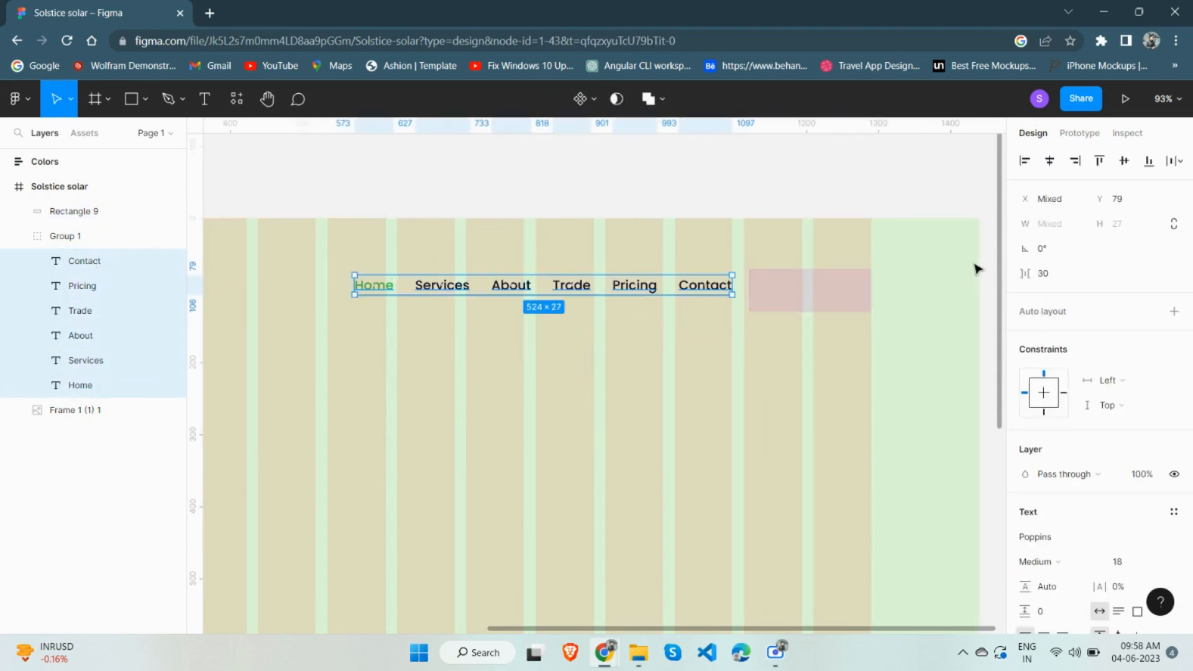
{"action": "left_click", "coordinate": [801, 309]}
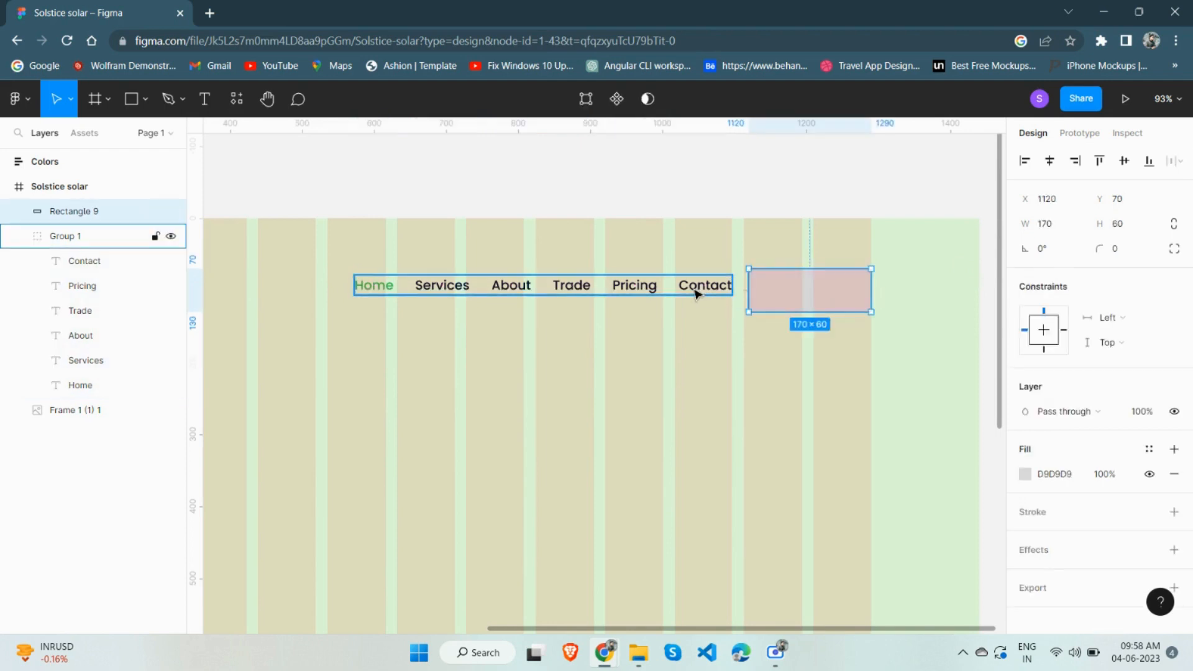
{"action": "left_click", "coordinate": [697, 291]}
{"action": "key", "text": "Left"}
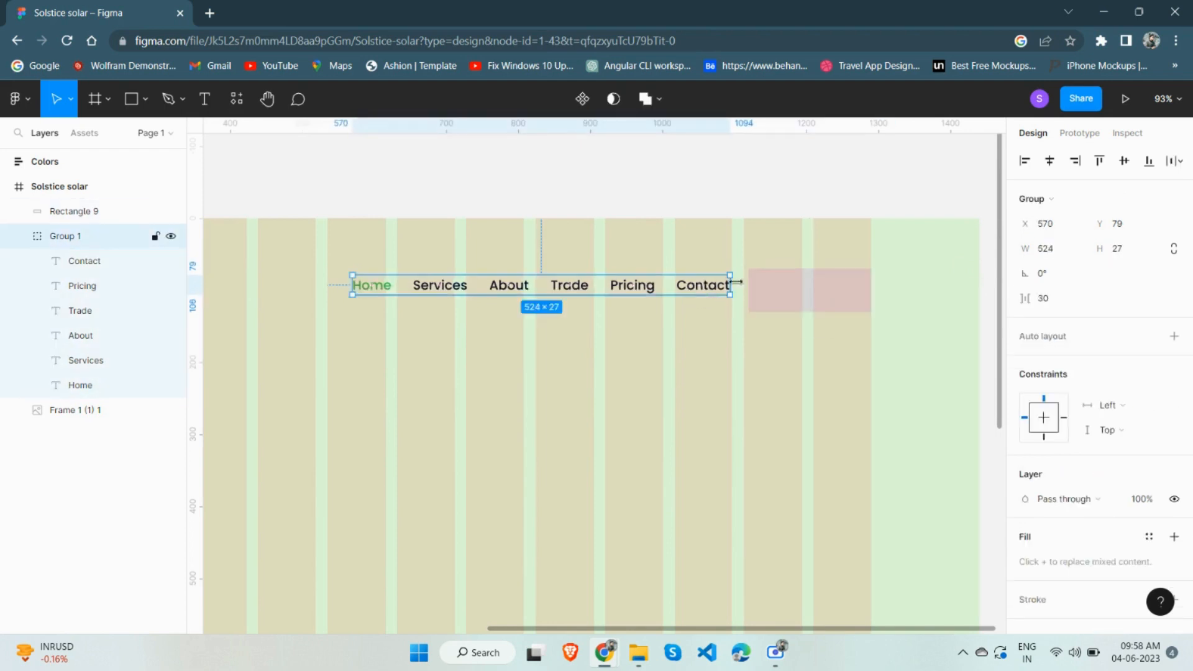
{"action": "key", "text": "alt"}
{"action": "key", "text": "Left"}
{"action": "key", "text": "Left"}
{"action": "key", "text": "Left"}
{"action": "key", "text": "Left"}
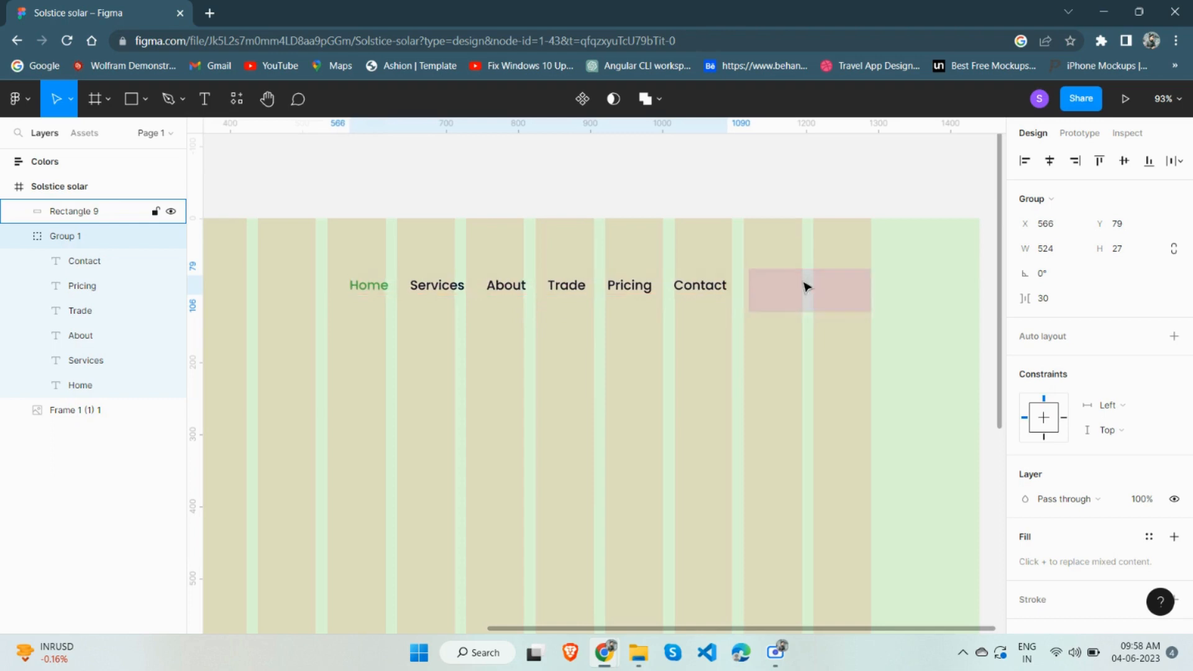
Round the button rectangle into a pill shape with a corner radius of 100
{"action": "left_click", "coordinate": [808, 286]}
{"action": "scroll", "coordinate": [839, 292], "scroll_direction": "up", "scroll_amount": 3}
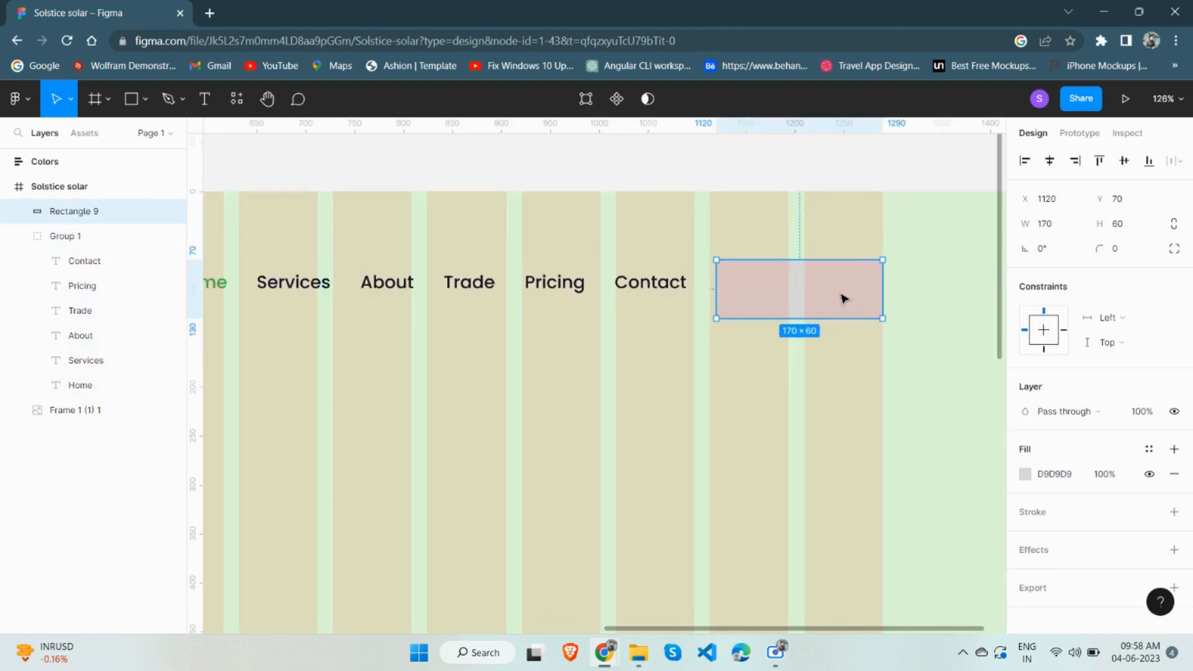
{"action": "left_click", "coordinate": [1122, 249]}
{"action": "type", "text": "50"}
{"action": "key", "text": "Return"}
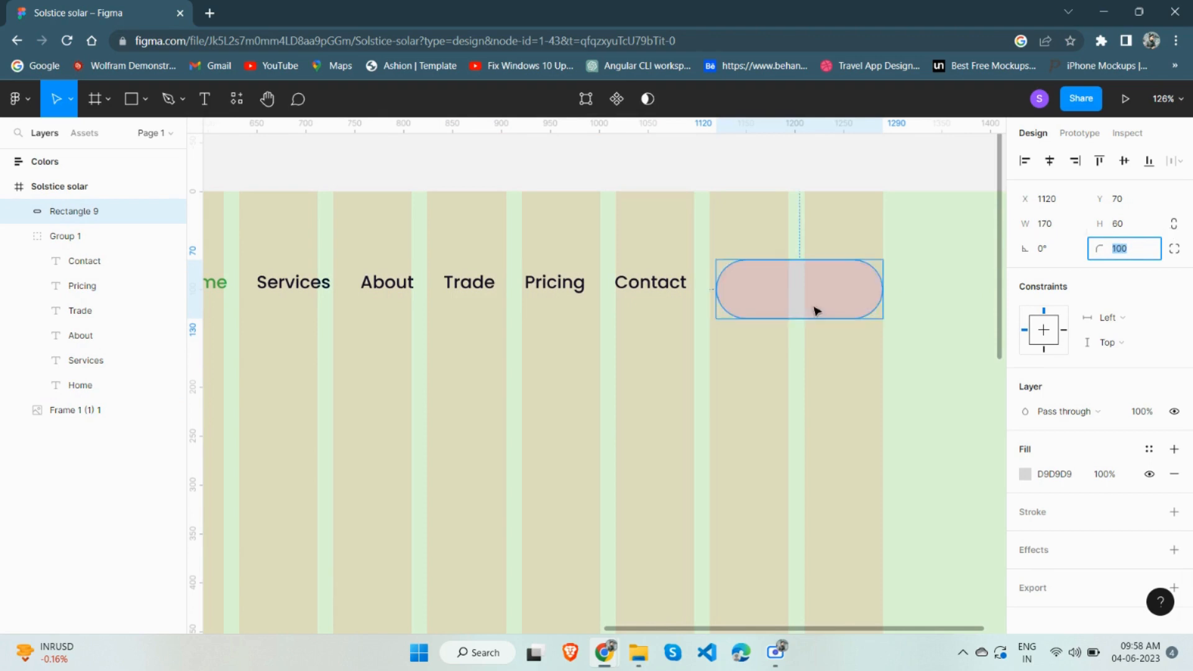
{"action": "left_click", "coordinate": [789, 348]}
{"action": "left_click", "coordinate": [794, 314]}
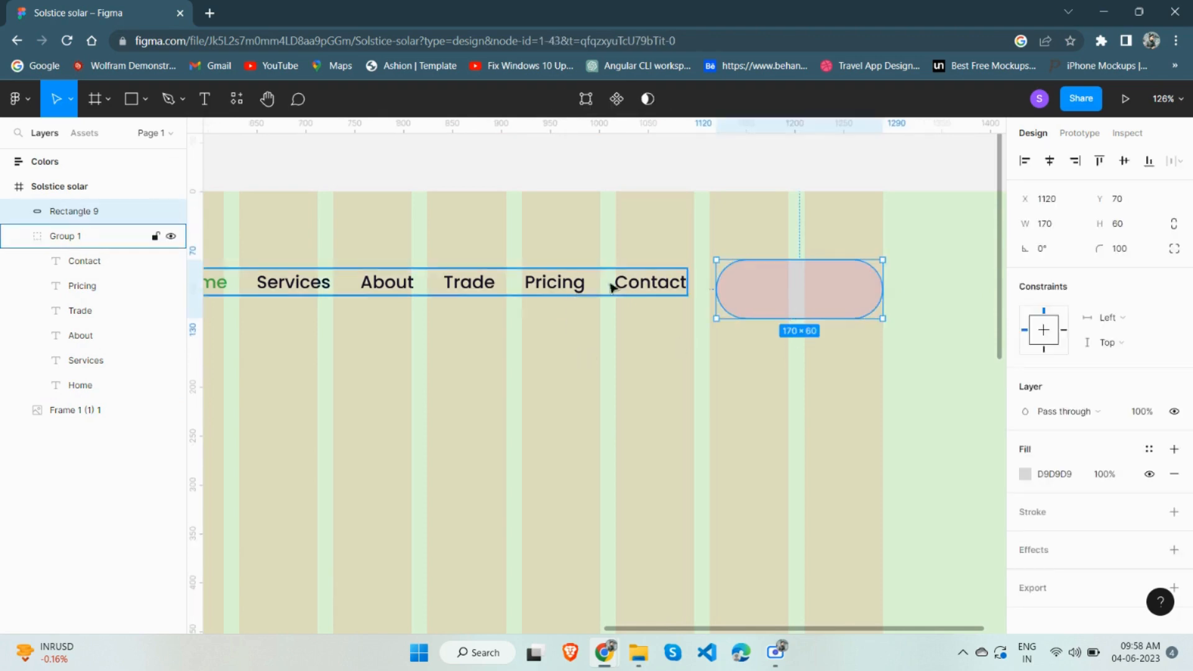
{"action": "left_click", "coordinate": [650, 285]}
{"action": "left_click", "coordinate": [649, 285]}
{"action": "left_click", "coordinate": [204, 99]}
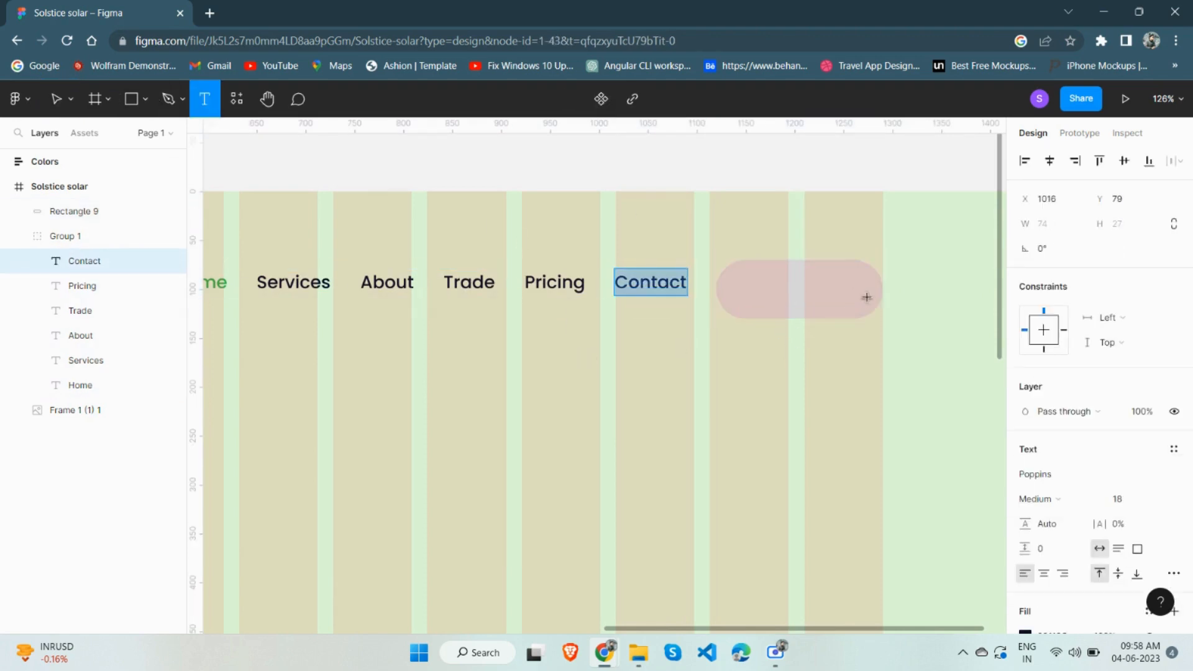
{"action": "left_click", "coordinate": [775, 291]}
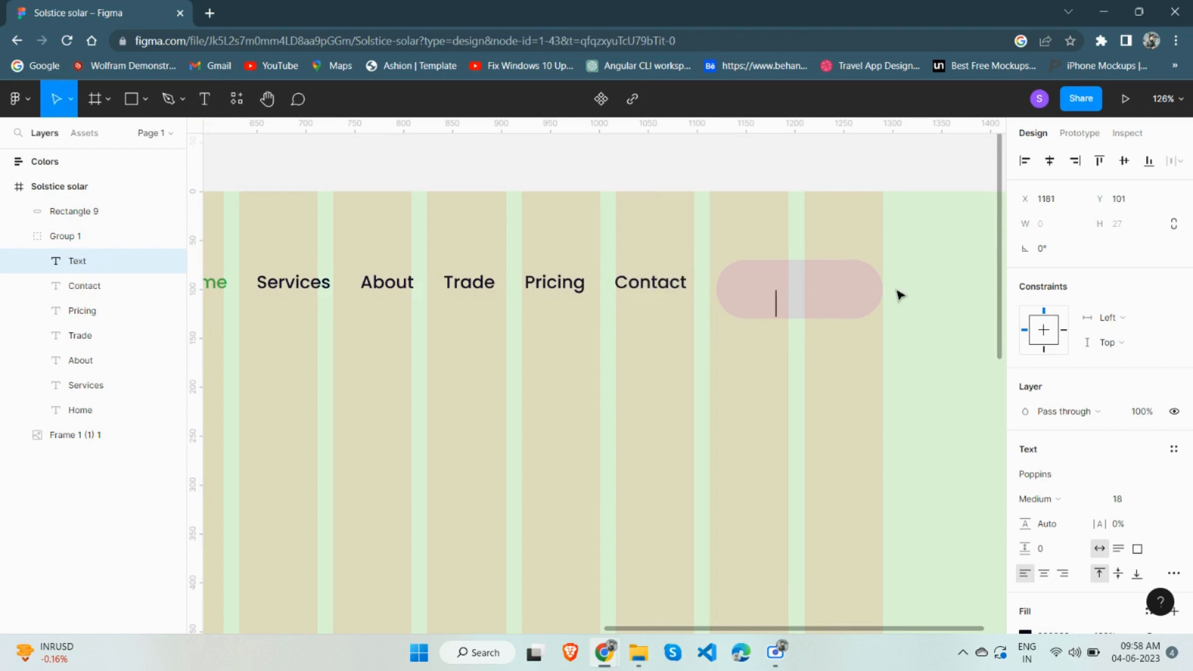
{"action": "type", "text": "G"}
{"action": "key", "text": "BackSpace"}
{"action": "left_click", "coordinate": [738, 371]}
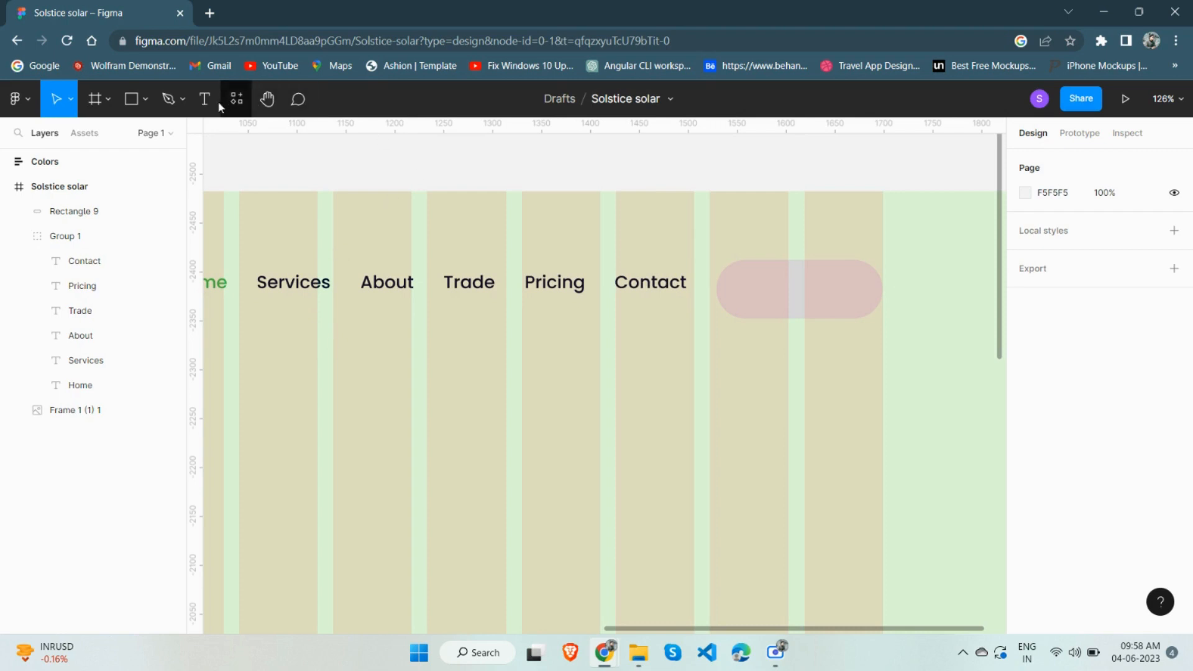
Add the text "Get Started" over the pill-shaped rectangle, outside the menu group
{"action": "key", "text": "t"}
{"action": "left_click", "coordinate": [754, 286]}
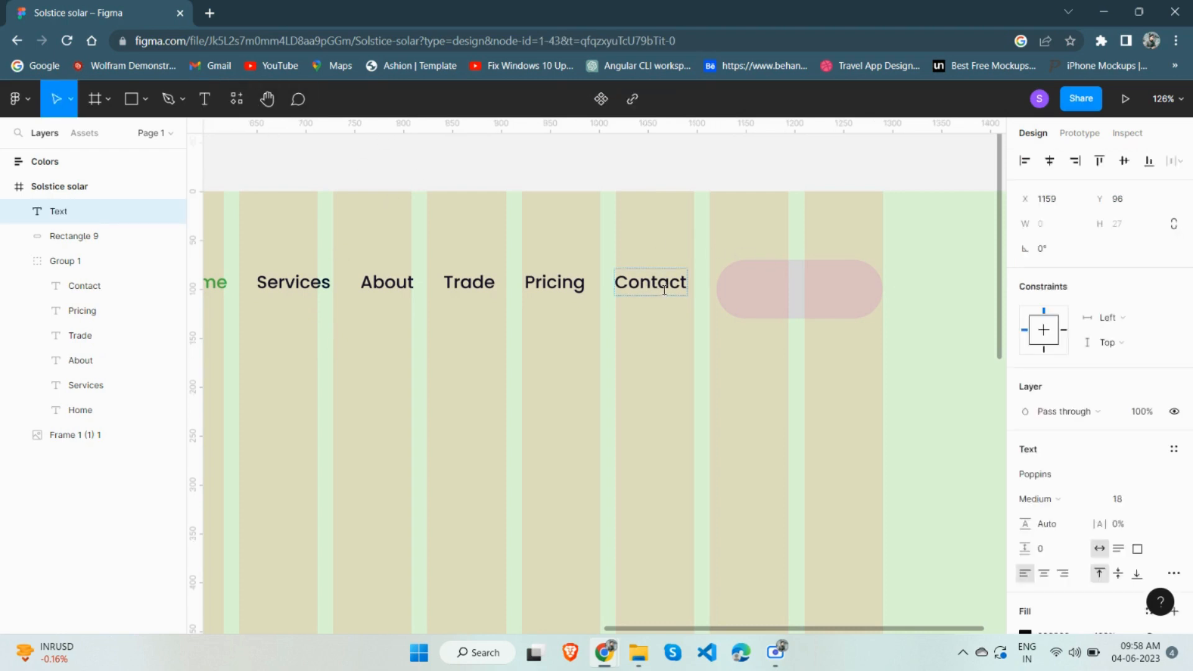
{"action": "type", "text": "Get Sta"}
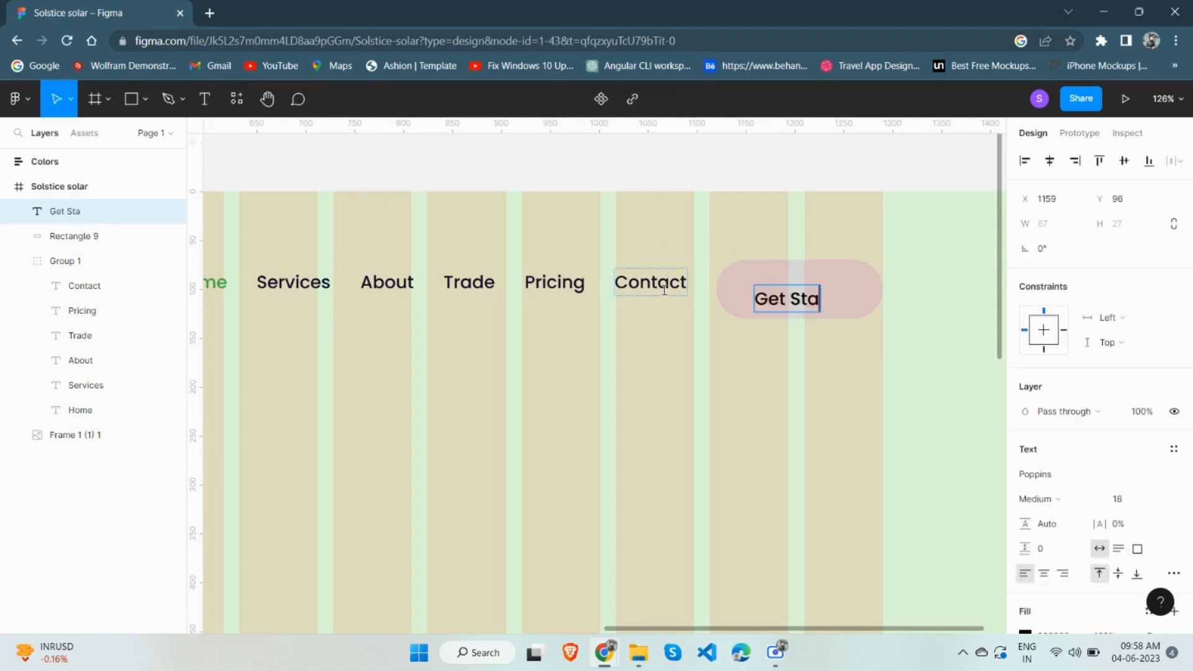
{"action": "type", "text": "rted"}
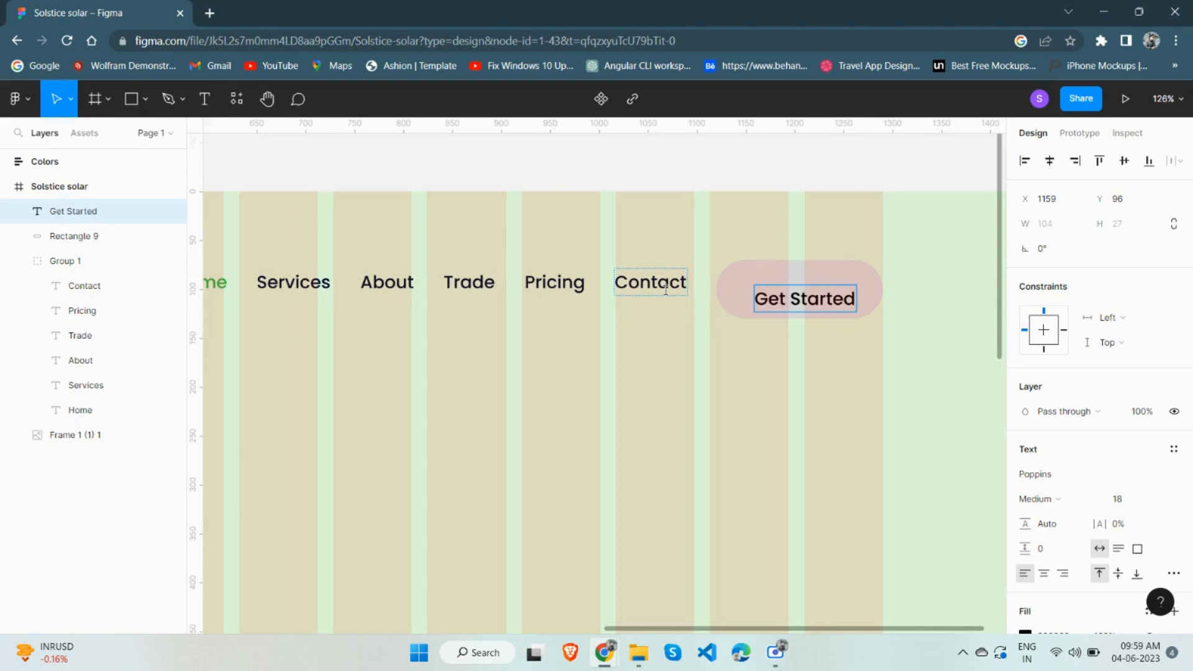
{"action": "key", "text": "Escape"}
Align the Get Started text and the pill-shaped rectangle on their horizontal and vertical centers
{"action": "left_click", "coordinate": [795, 314], "text": "shift"}
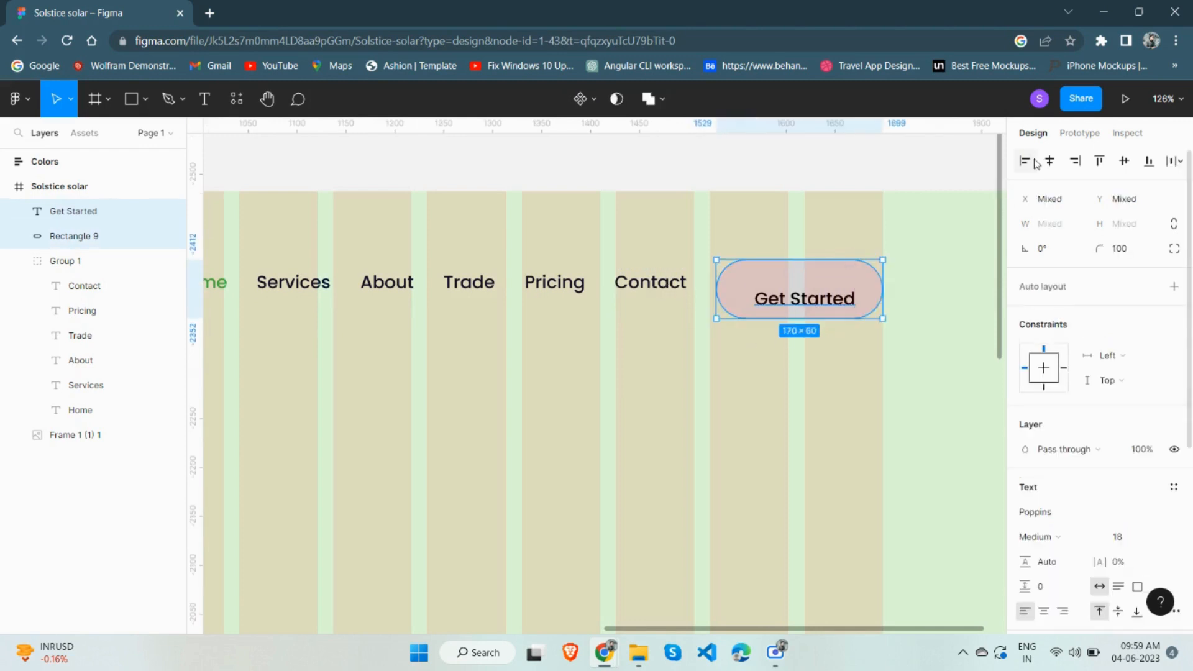
{"action": "left_click", "coordinate": [1125, 161]}
{"action": "left_click", "coordinate": [1050, 161]}
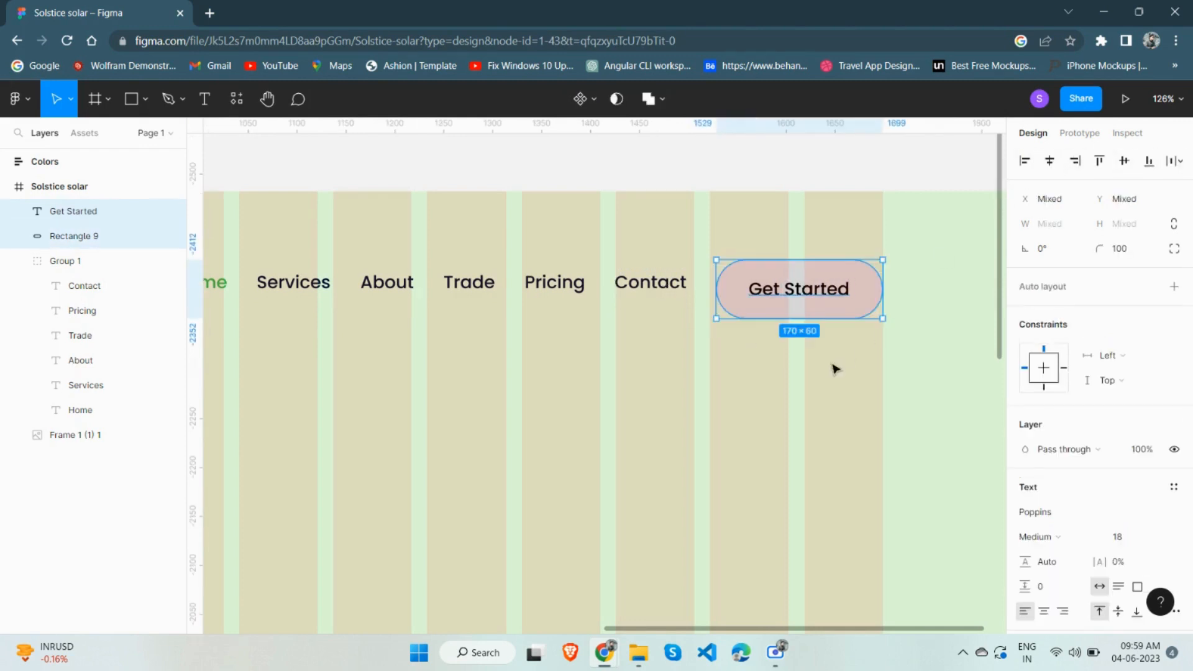
{"action": "left_click", "coordinate": [834, 369]}
Recolor the Get Started text to FFFFFF by sampling the white swatch in the Colors frame
{"action": "left_click", "coordinate": [859, 317]}
{"action": "left_click", "coordinate": [818, 298], "text": "shift"}
{"action": "scroll", "coordinate": [841, 421], "scroll_direction": "down", "scroll_amount": 2}
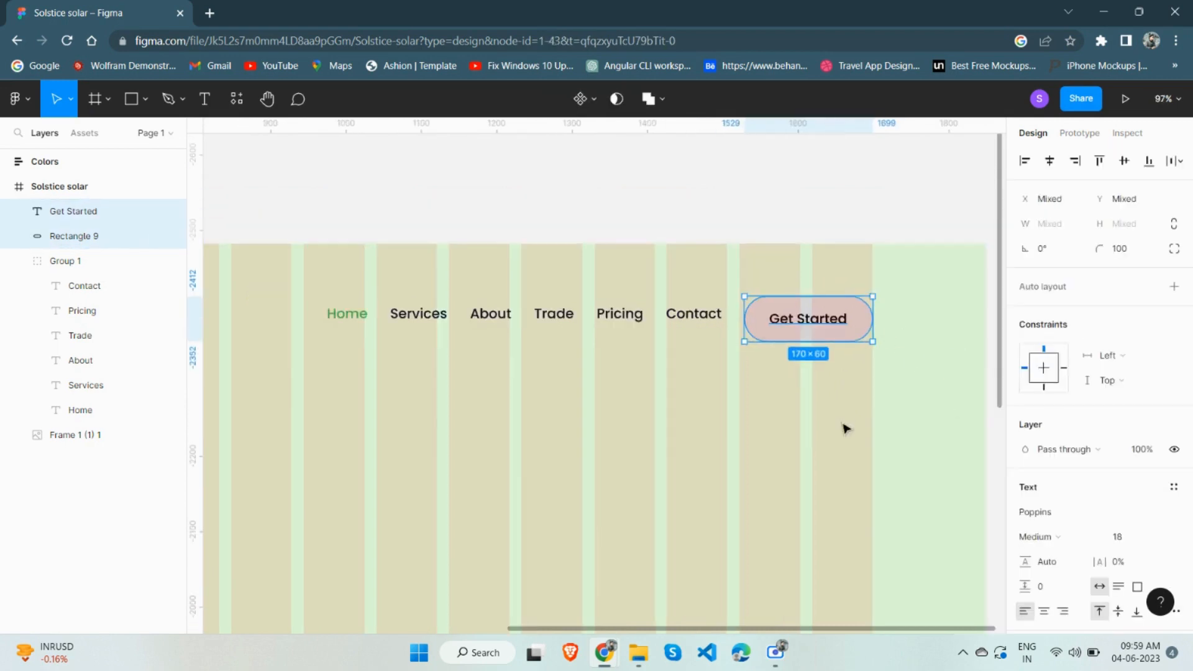
{"action": "scroll", "coordinate": [587, 466], "scroll_direction": "left", "scroll_amount": 5}
{"action": "scroll", "coordinate": [496, 485], "scroll_direction": "down", "scroll_amount": 3}
{"action": "scroll", "coordinate": [1095, 511], "scroll_direction": "down", "scroll_amount": 4}
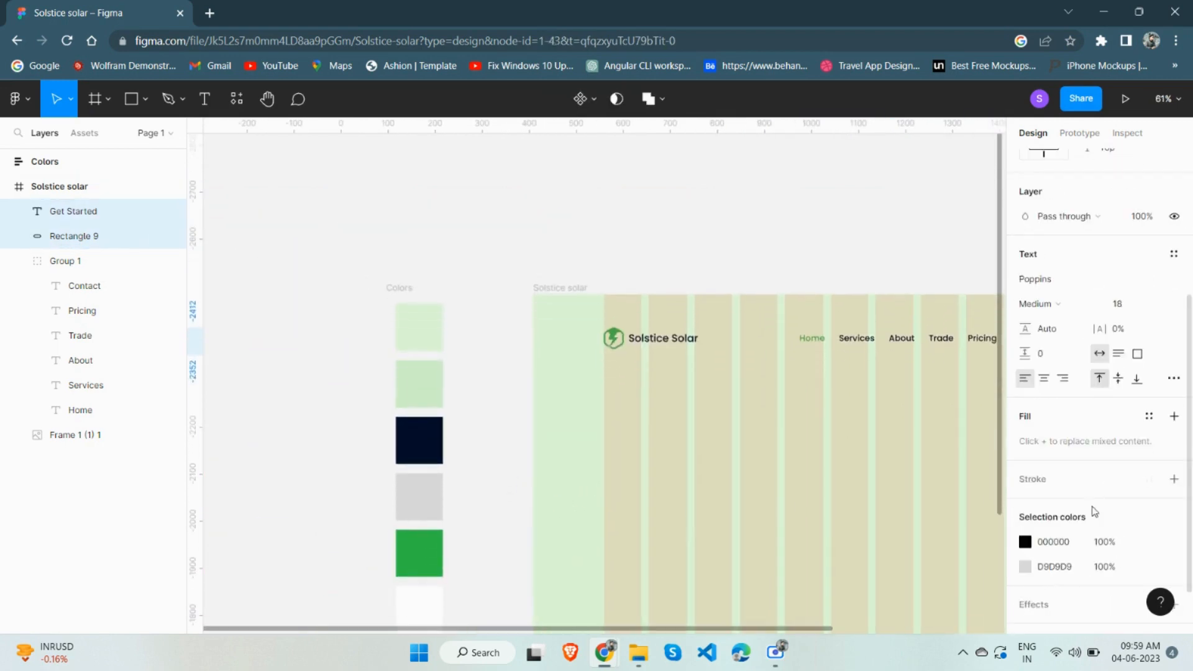
{"action": "left_click", "coordinate": [1026, 542]}
{"action": "left_click", "coordinate": [844, 467]}
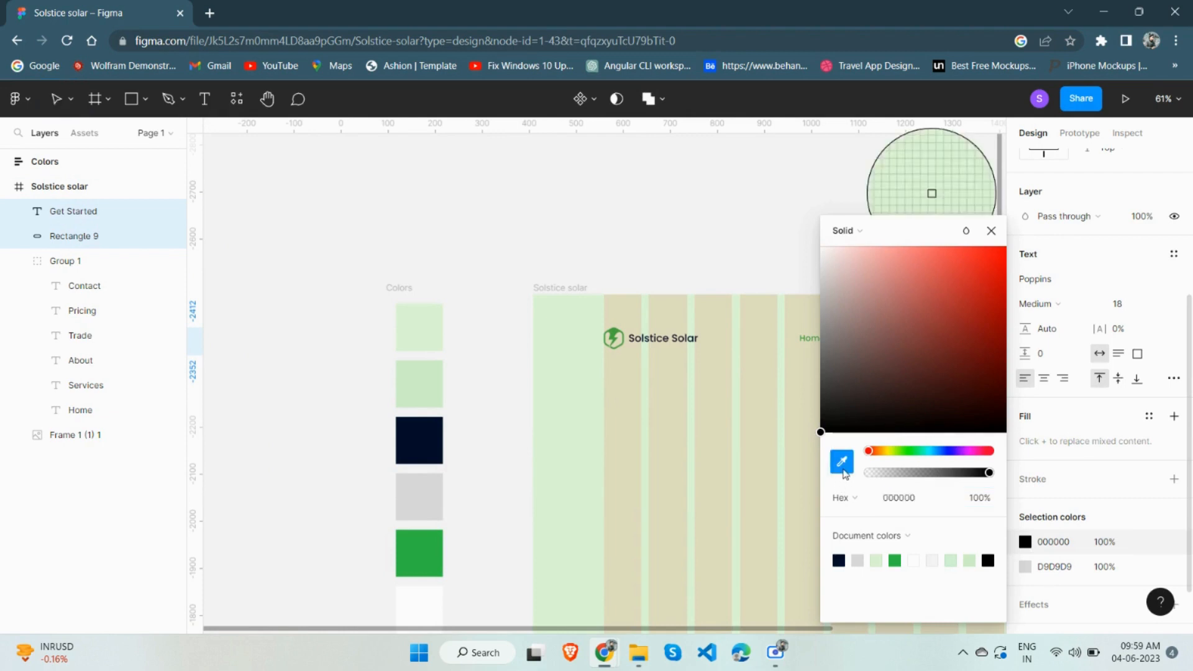
{"action": "scroll", "coordinate": [438, 558], "scroll_direction": "down", "scroll_amount": 1}
{"action": "left_click", "coordinate": [417, 529]}
{"action": "left_click", "coordinate": [1026, 567]}
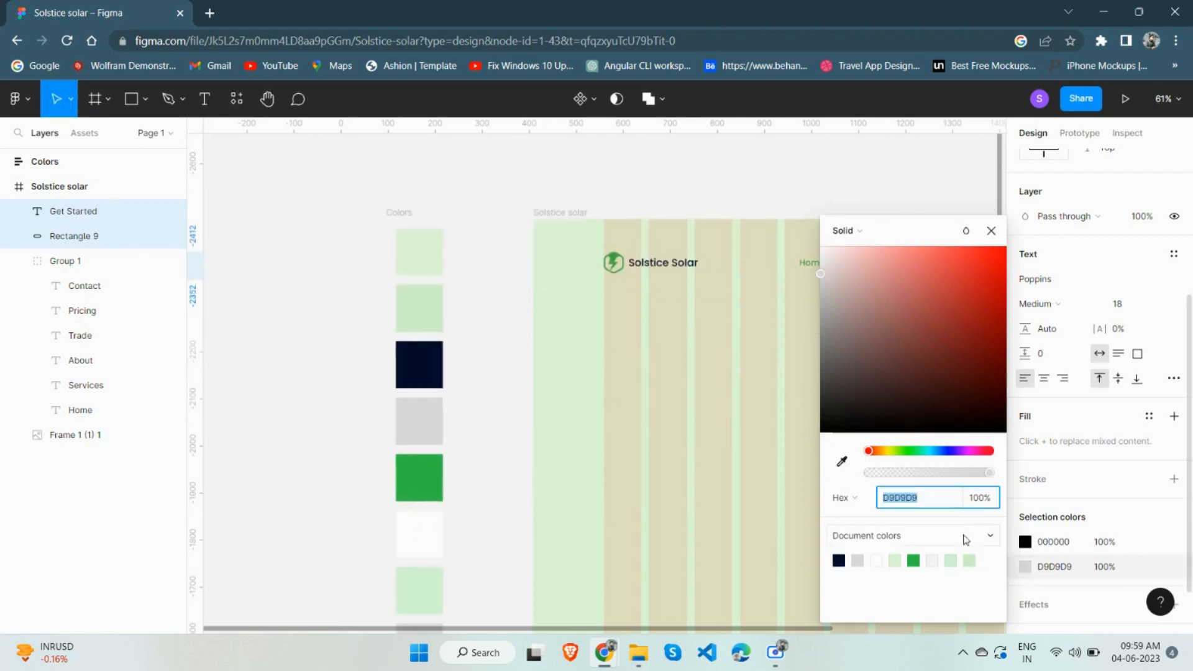
{"action": "left_click", "coordinate": [1084, 492]}
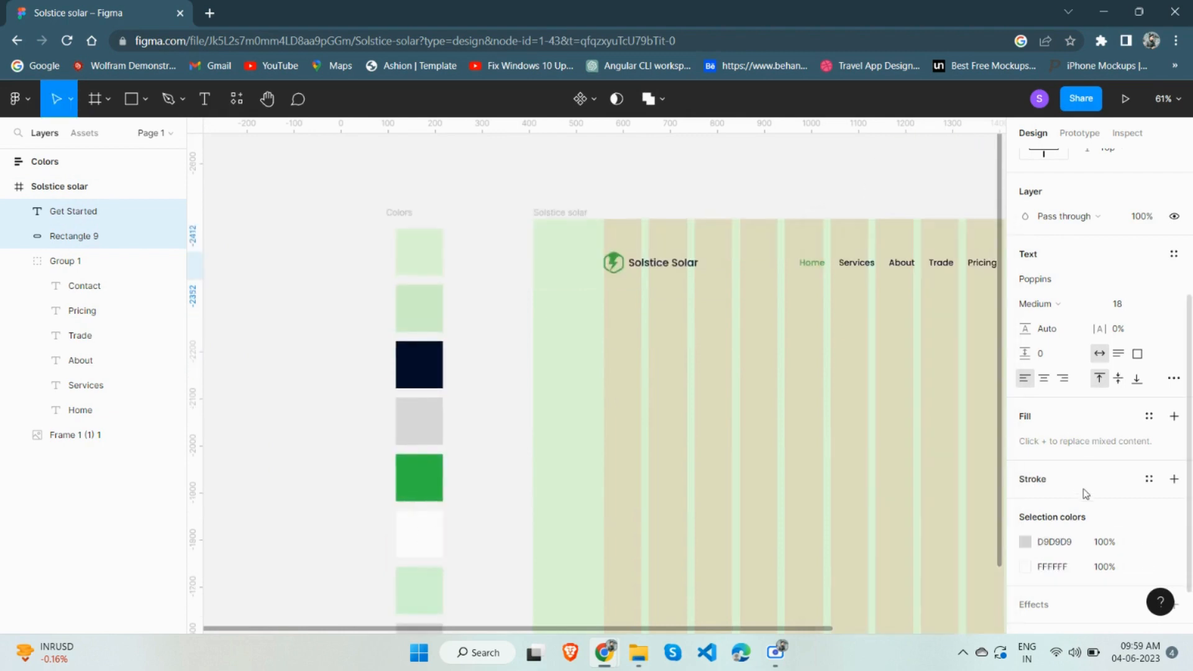
Fill the Get Started button's rectangle with green sampled from the dark green swatch in the Colors frame
{"action": "scroll", "coordinate": [1078, 491], "scroll_direction": "down", "scroll_amount": 1}
{"action": "scroll", "coordinate": [850, 461], "scroll_direction": "right", "scroll_amount": 5}
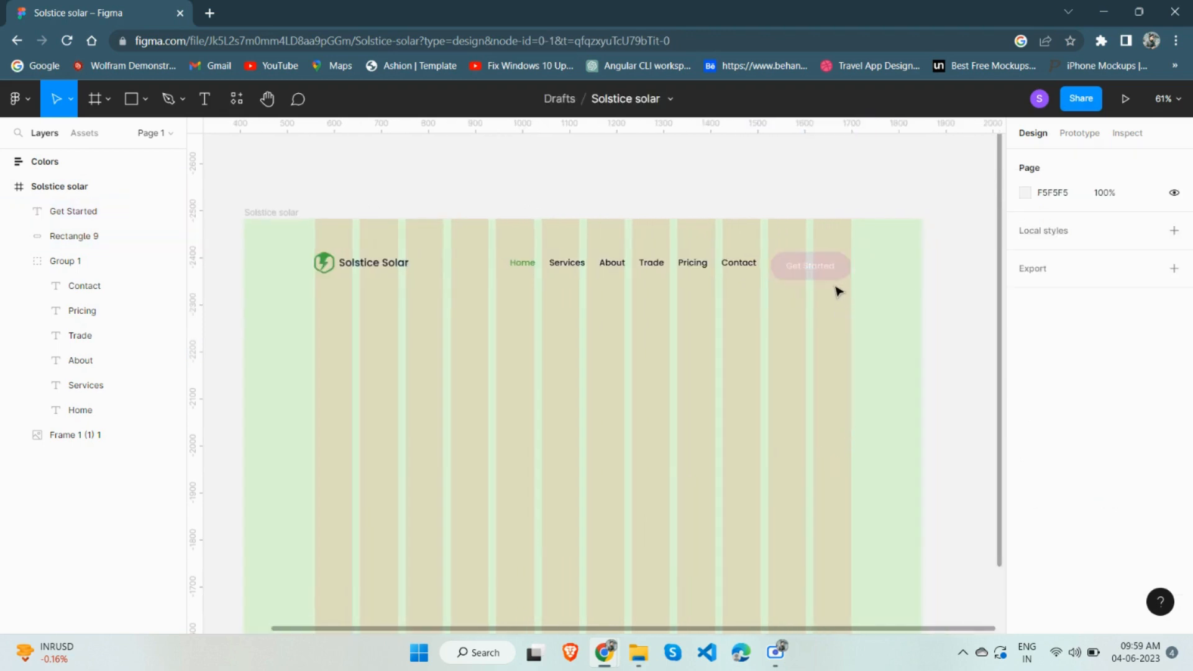
{"action": "left_click", "coordinate": [827, 277]}
{"action": "left_click", "coordinate": [1026, 475]}
{"action": "scroll", "coordinate": [769, 507], "scroll_direction": "left", "scroll_amount": 5}
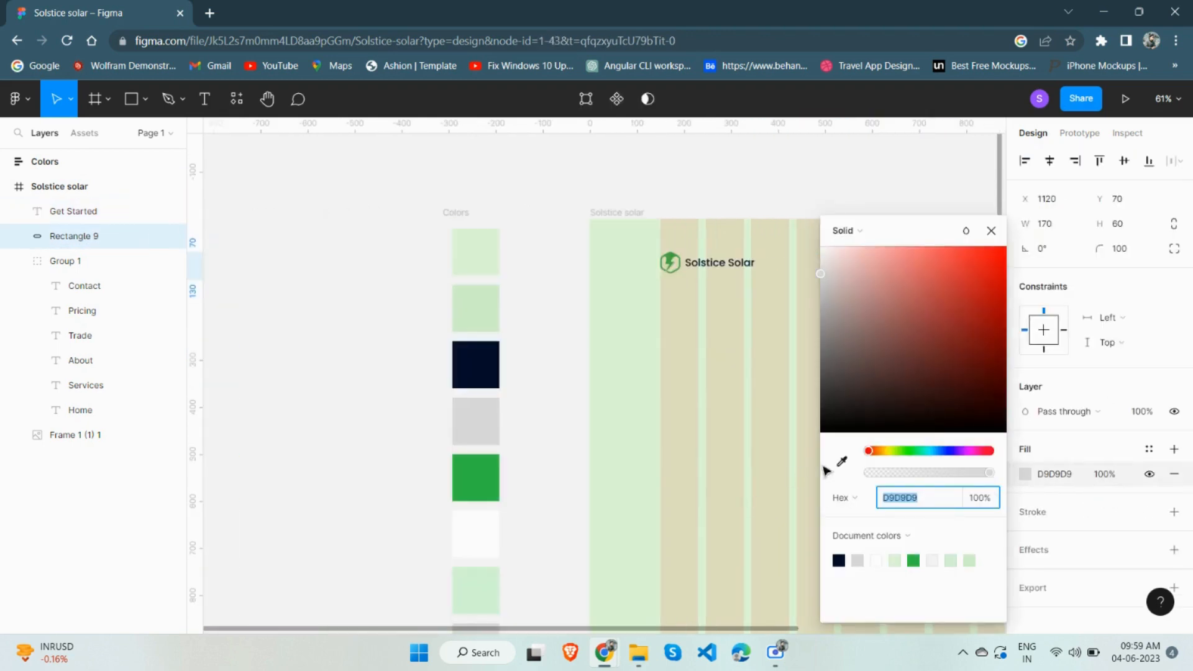
{"action": "left_click", "coordinate": [842, 461]}
{"action": "left_click", "coordinate": [495, 476]}
{"action": "left_click", "coordinate": [553, 442]}
{"action": "scroll", "coordinate": [553, 443], "scroll_direction": "right", "scroll_amount": 5}
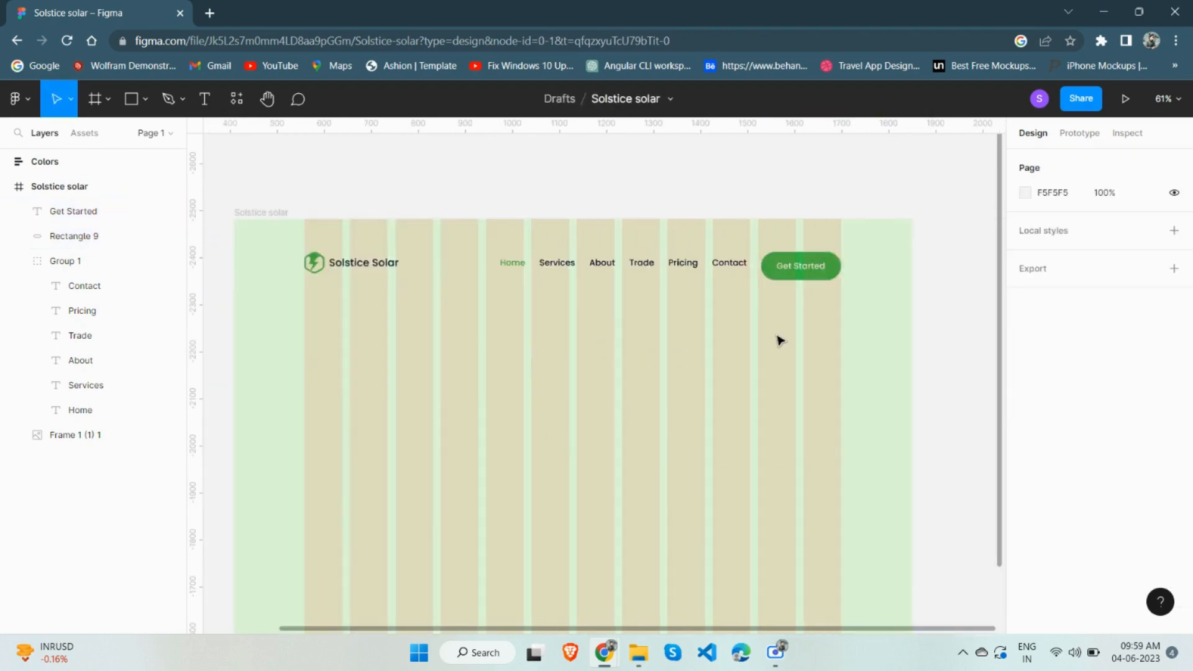
Group the Get Started text with its green pill-shaped rectangle
{"action": "left_click", "coordinate": [830, 276]}
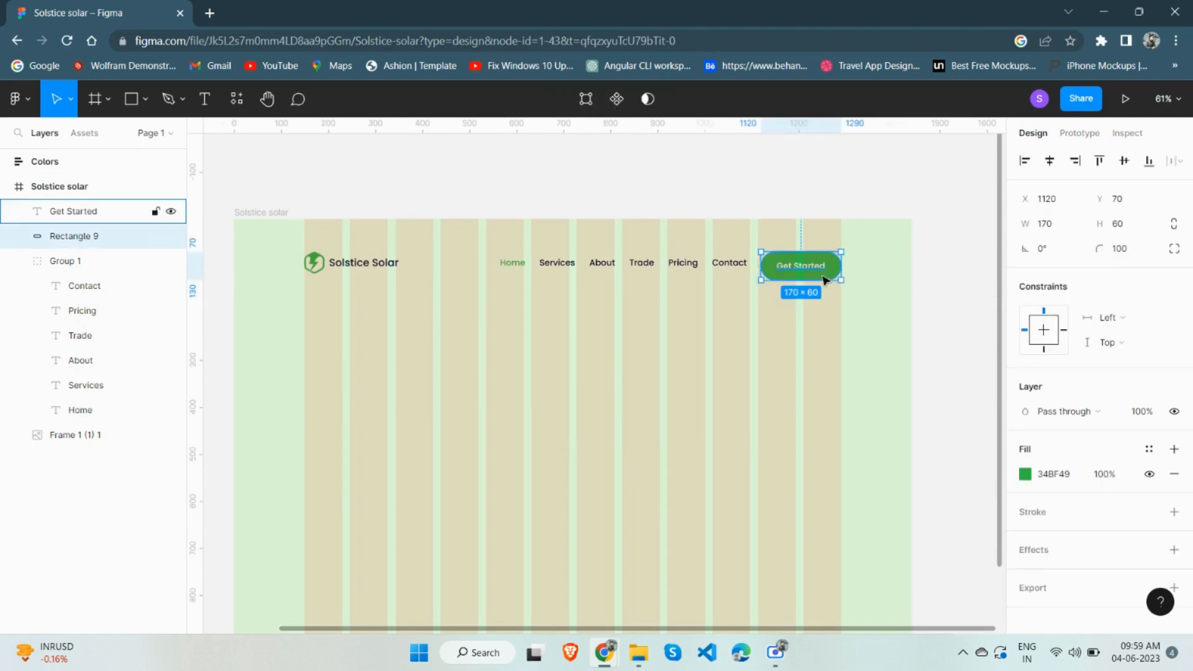
{"action": "left_click", "coordinate": [806, 274]}
{"action": "scroll", "coordinate": [832, 276], "scroll_direction": "up", "scroll_amount": 3}
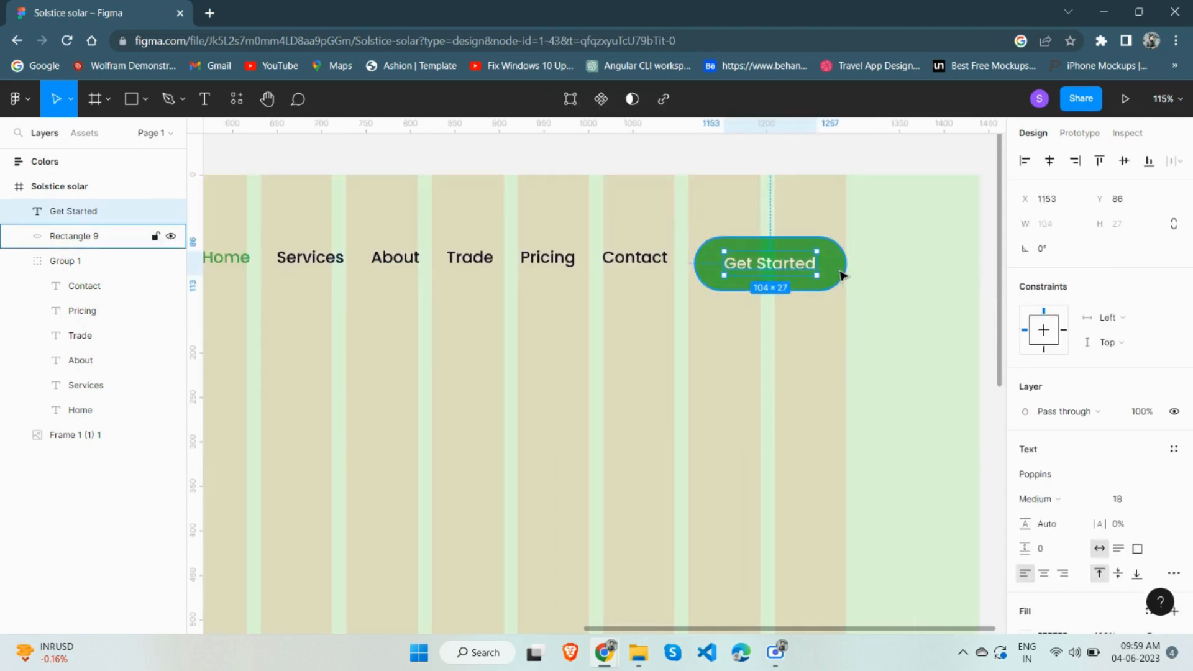
{"action": "left_click", "coordinate": [842, 276], "text": "shift"}
{"action": "key", "text": "ctrl+g"}
Align the logo, menu group and Get Started group on their vertical centers and move them up 20 px
{"action": "scroll", "coordinate": [843, 276], "scroll_direction": "down", "scroll_amount": 3}
{"action": "left_click", "coordinate": [715, 264], "text": "shift"}
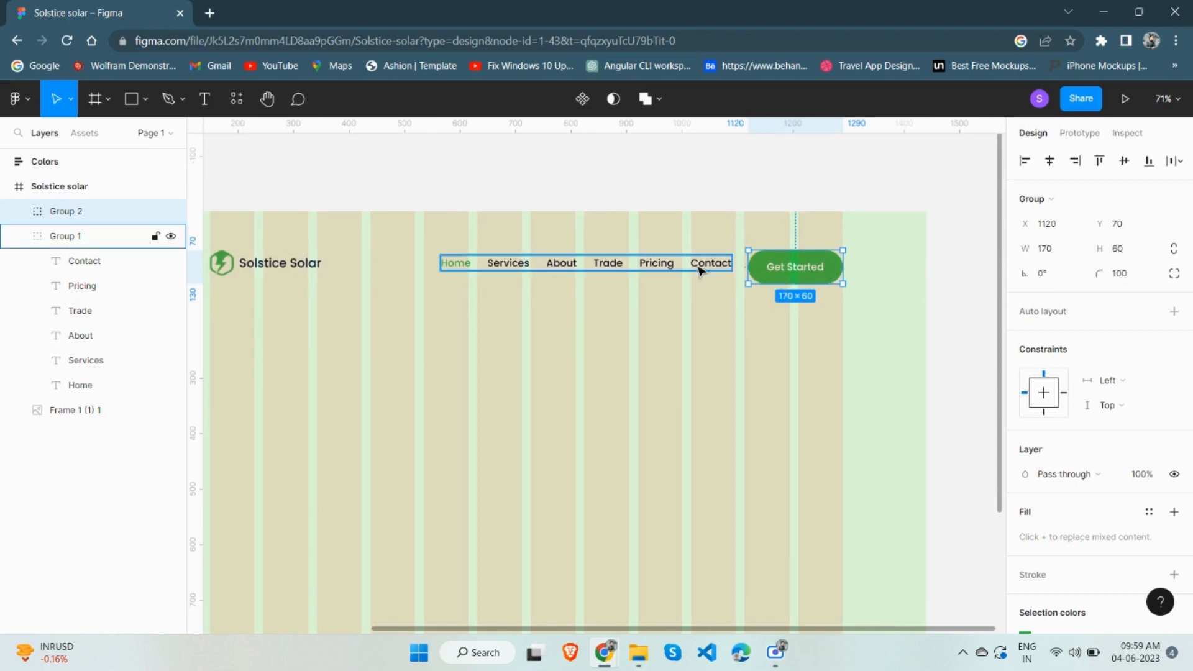
{"action": "left_click", "coordinate": [280, 264], "text": "shift"}
{"action": "left_click", "coordinate": [1125, 161]}
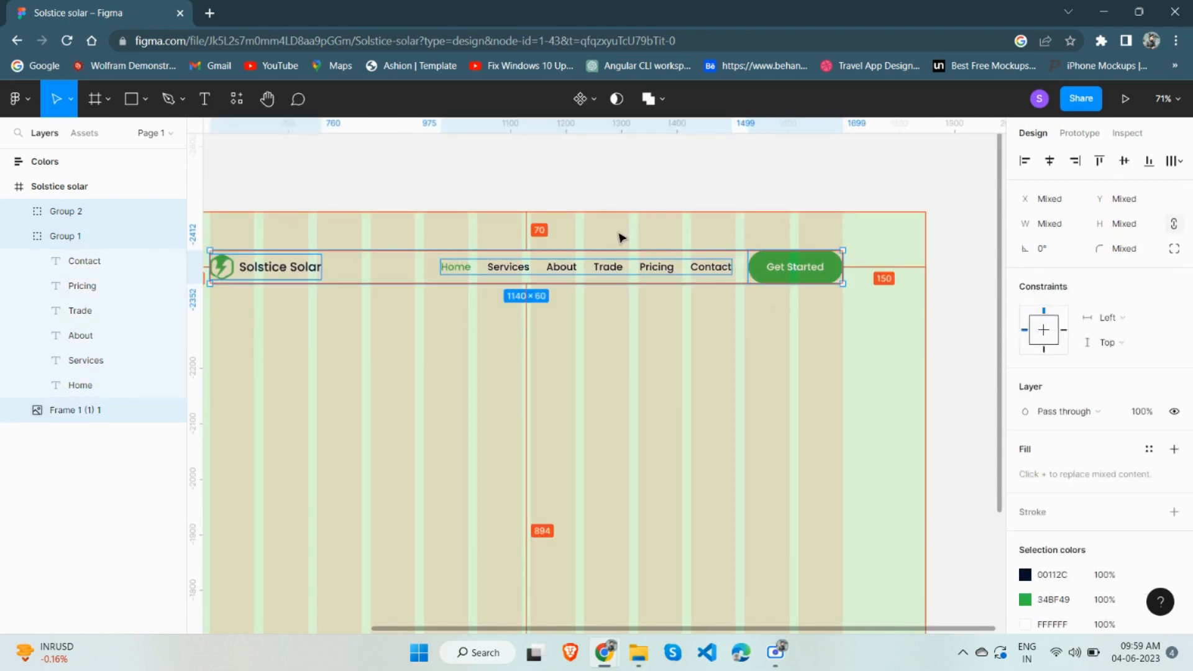
{"action": "key", "text": "shift+Up"}
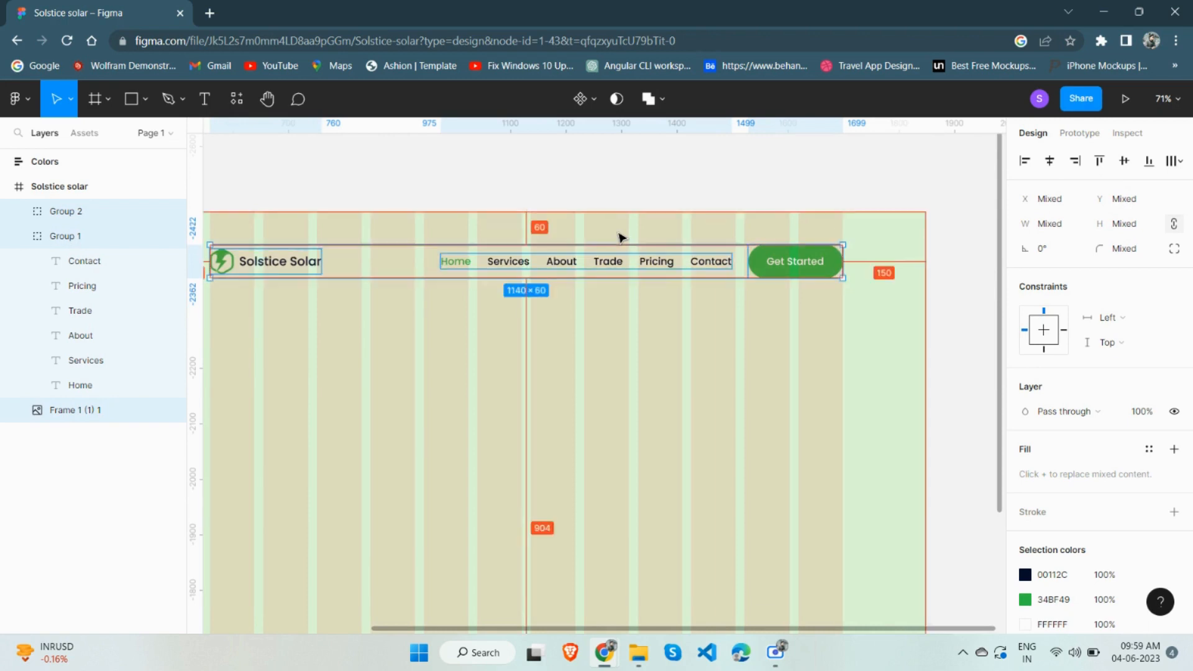
{"action": "key", "text": "shift+Up"}
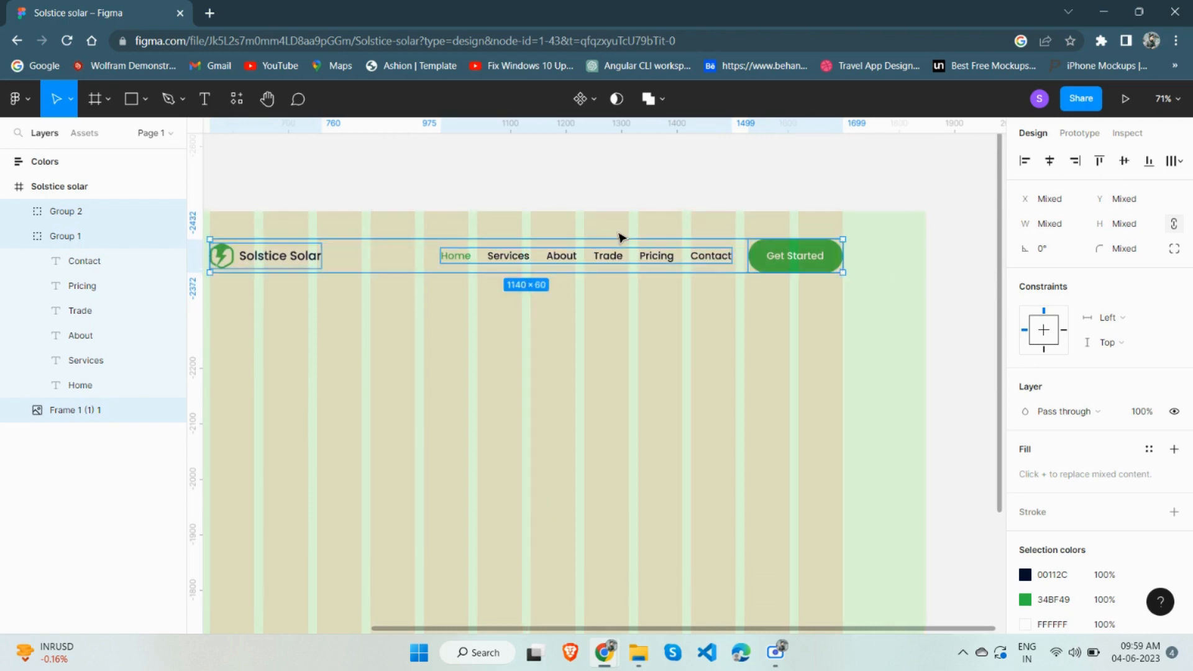
{"action": "left_click", "coordinate": [788, 317]}
{"action": "scroll", "coordinate": [772, 335], "scroll_direction": "down", "scroll_amount": 3}
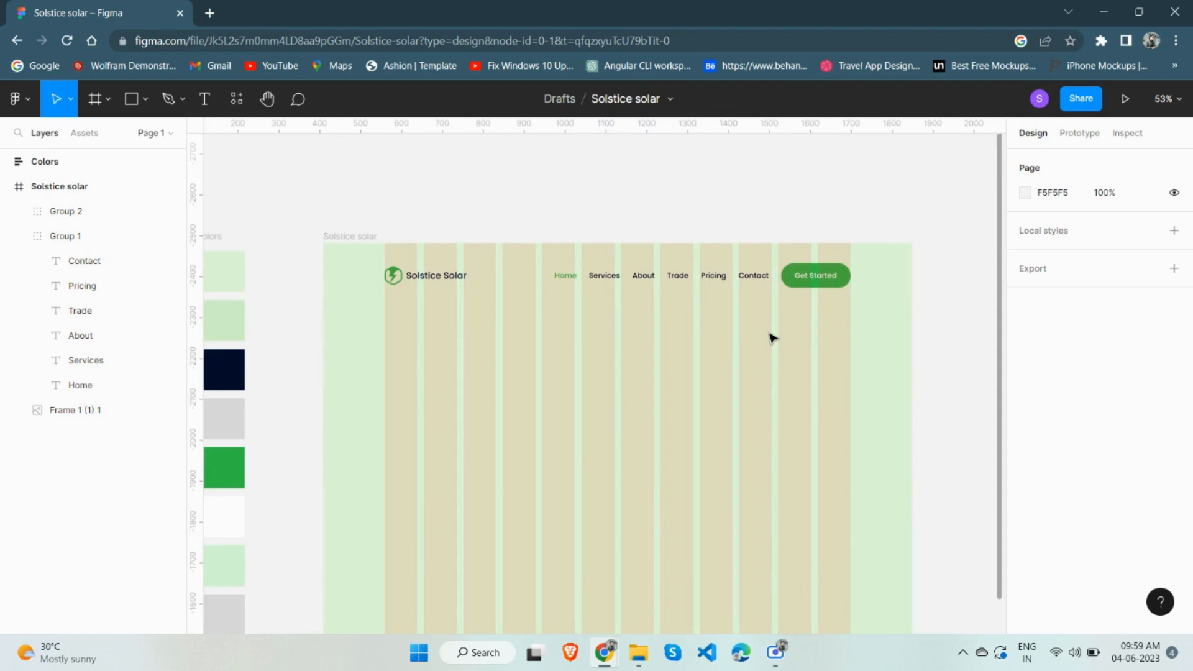
{"action": "scroll", "coordinate": [770, 336], "scroll_direction": "left", "scroll_amount": 2}
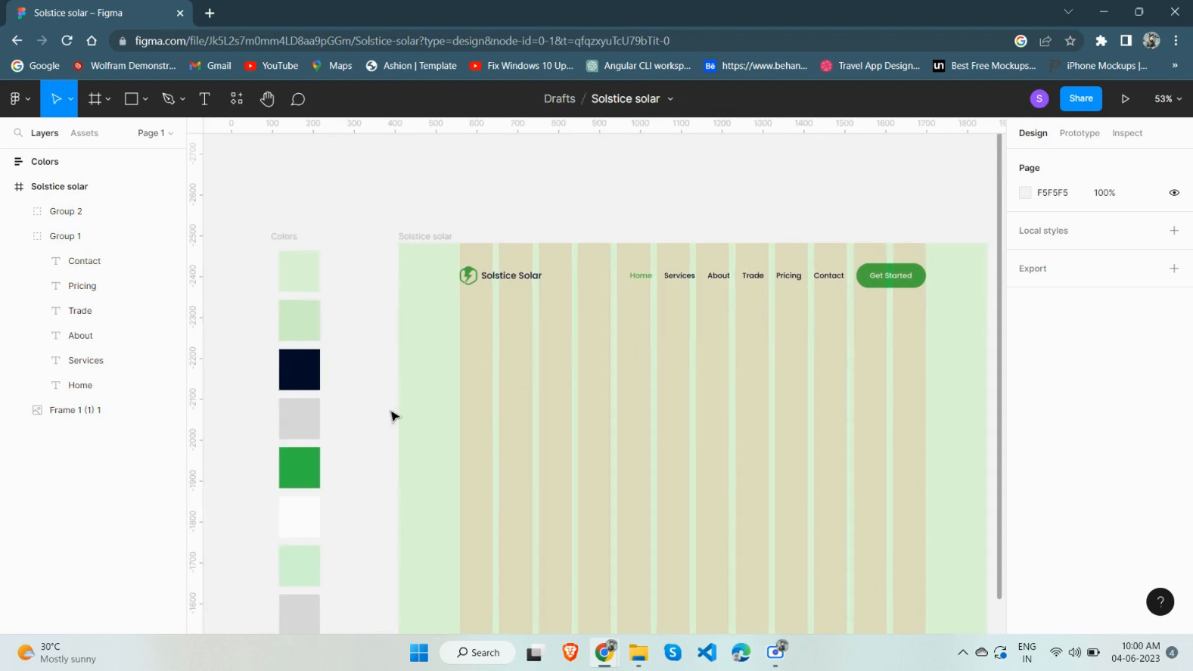
{"action": "scroll", "coordinate": [393, 416], "scroll_direction": "down", "scroll_amount": 1}
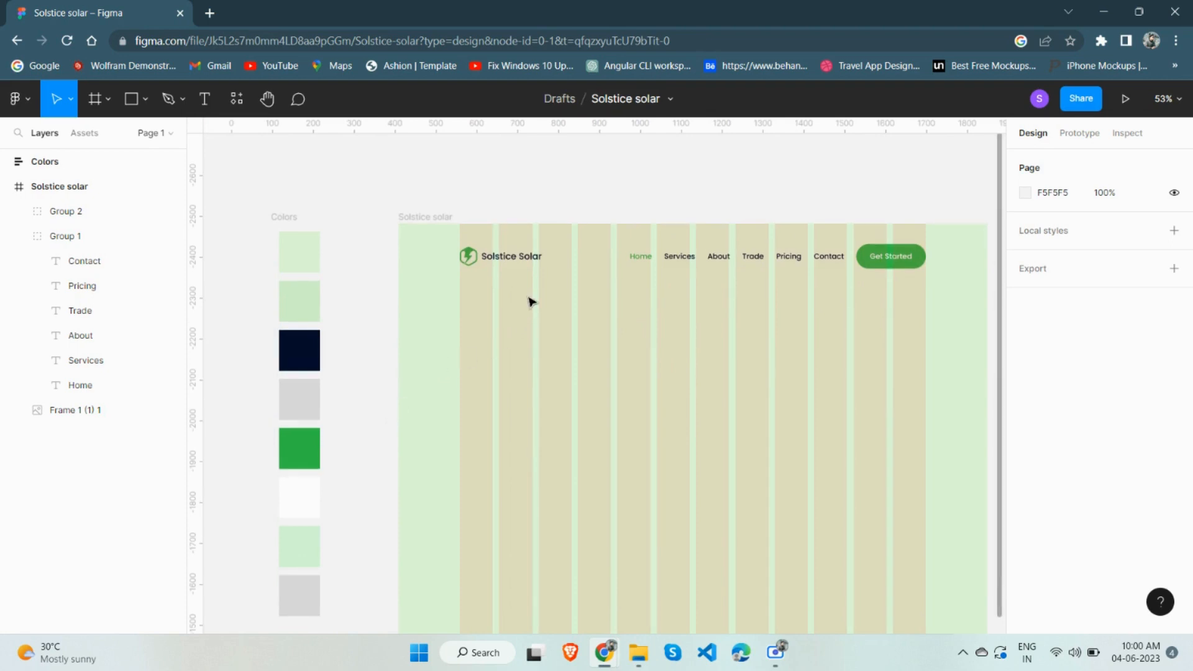
{"action": "scroll", "coordinate": [532, 302], "scroll_direction": "up", "scroll_amount": 3}
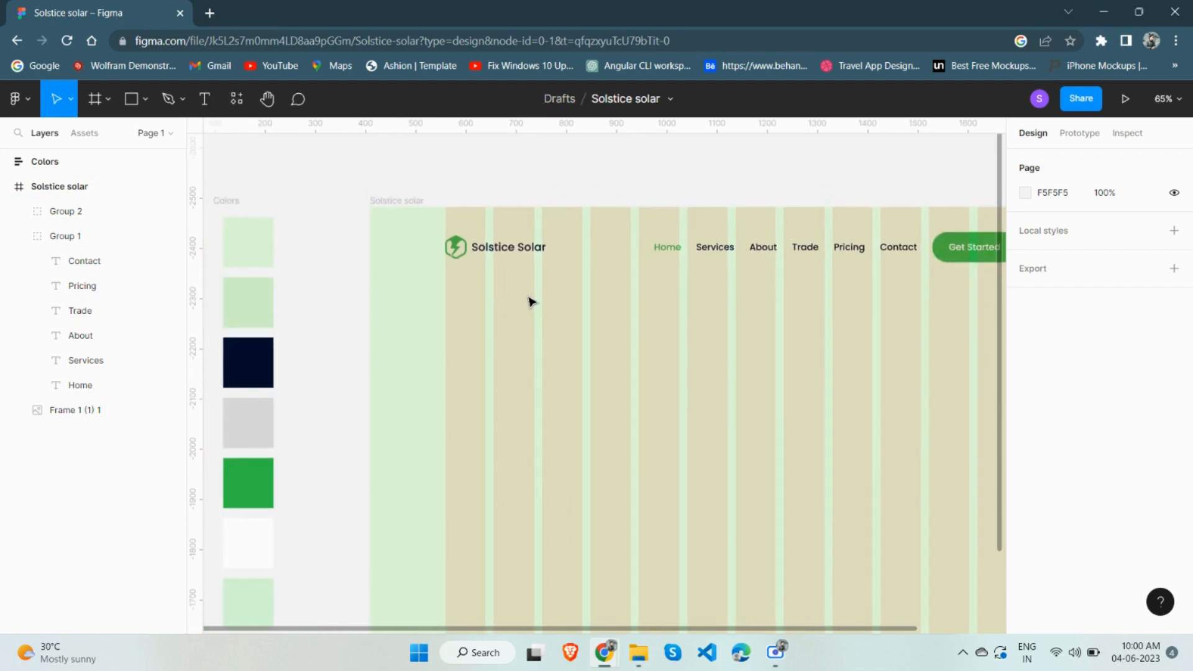
{"action": "scroll", "coordinate": [531, 302], "scroll_direction": "down", "scroll_amount": 4}
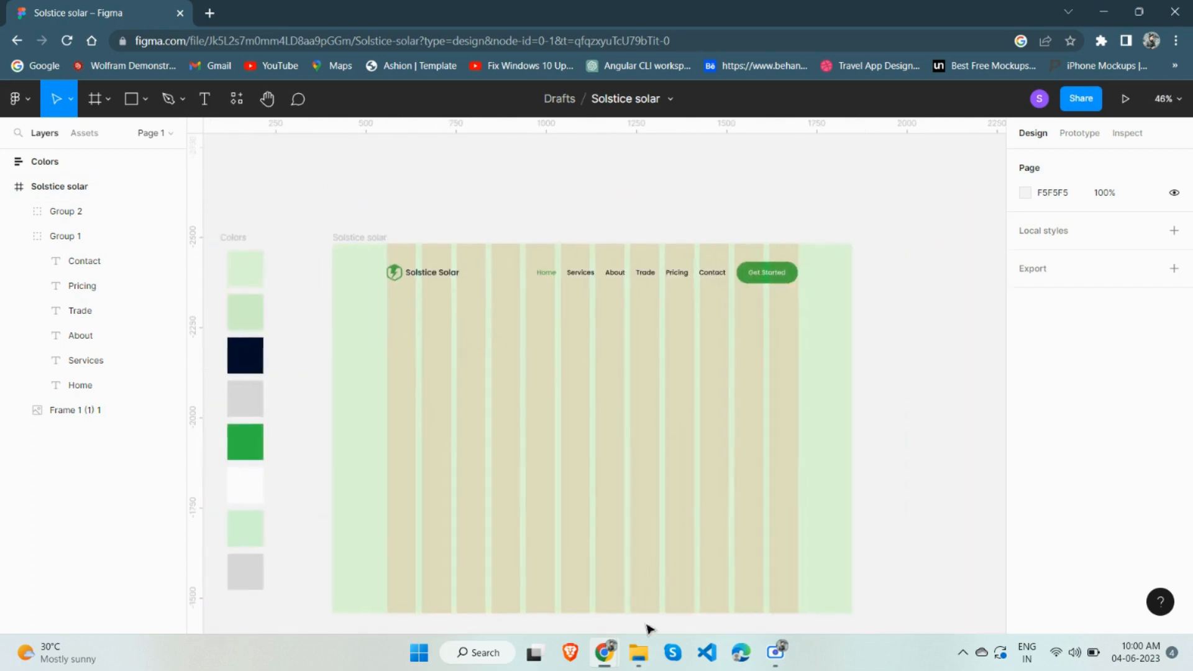
Copy the home-banner-img@2x image from the solar folder and paste it into the Solstice solar frame
{"action": "left_click", "coordinate": [638, 653]}
{"action": "left_click", "coordinate": [285, 178]}
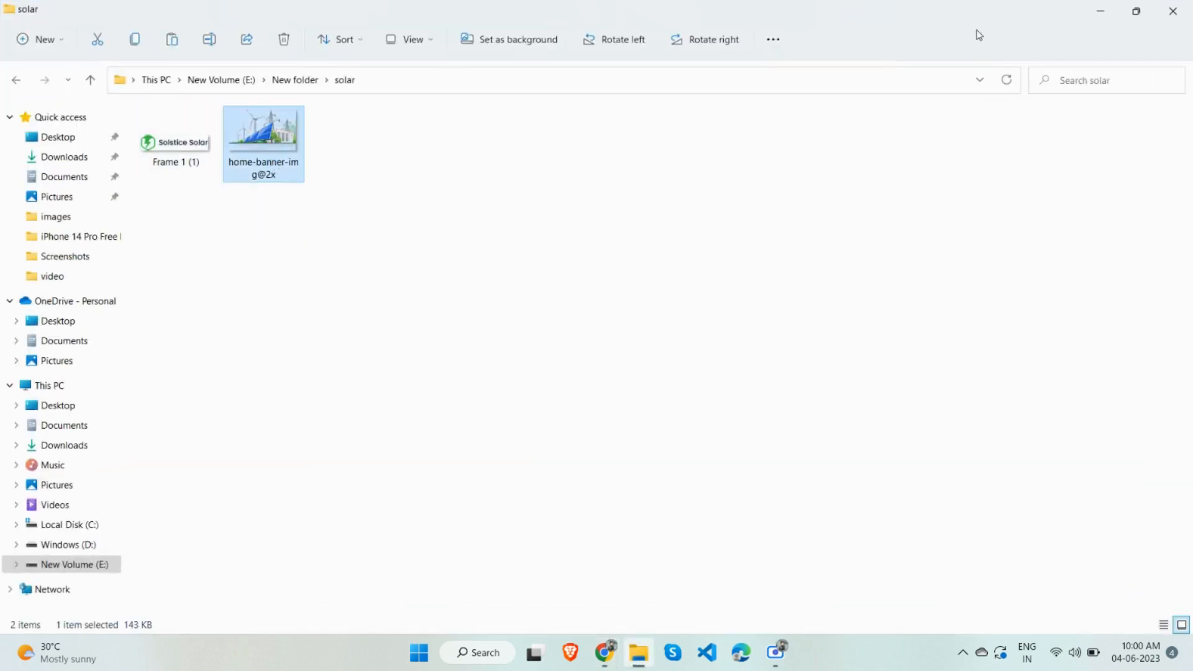
{"action": "left_click", "coordinate": [1096, 12]}
{"action": "left_click", "coordinate": [381, 240]}
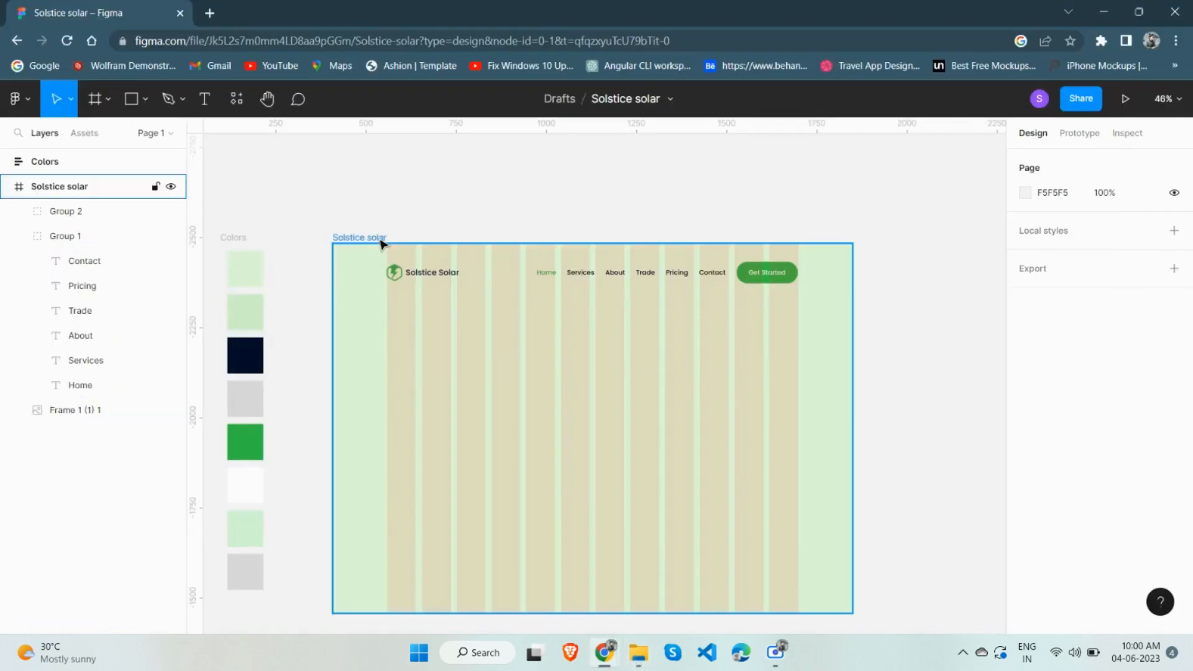
{"action": "left_click", "coordinate": [379, 238]}
{"action": "key", "text": "ctrl+v"}
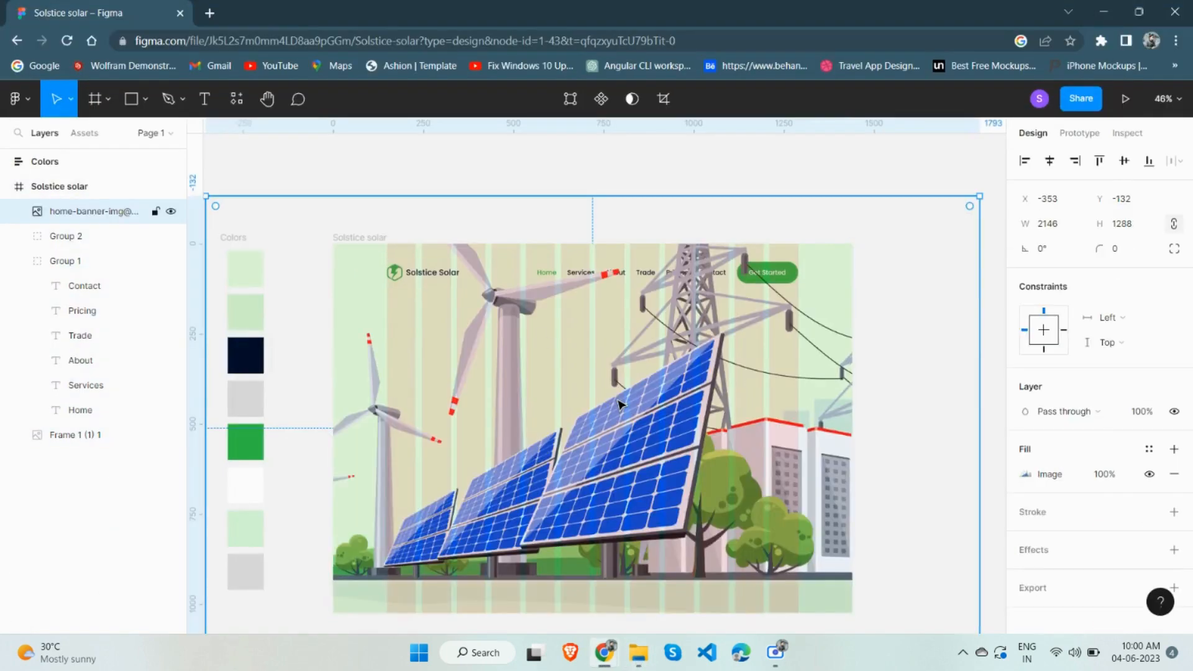
Set the banner image's height to 600 and align it to the frame's right edge and vertical center
{"action": "left_click", "coordinate": [1122, 223]}
{"action": "type", "text": "600"}
{"action": "key", "text": "Return"}
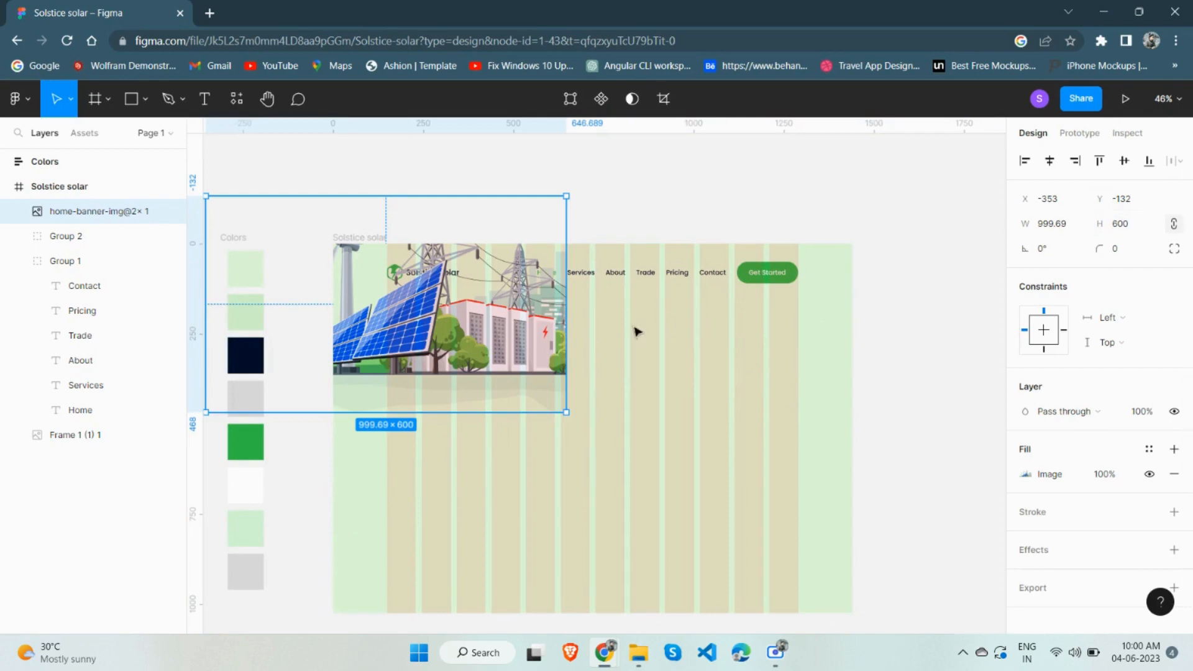
{"action": "left_click", "coordinate": [1075, 160]}
{"action": "left_click", "coordinate": [1125, 160]}
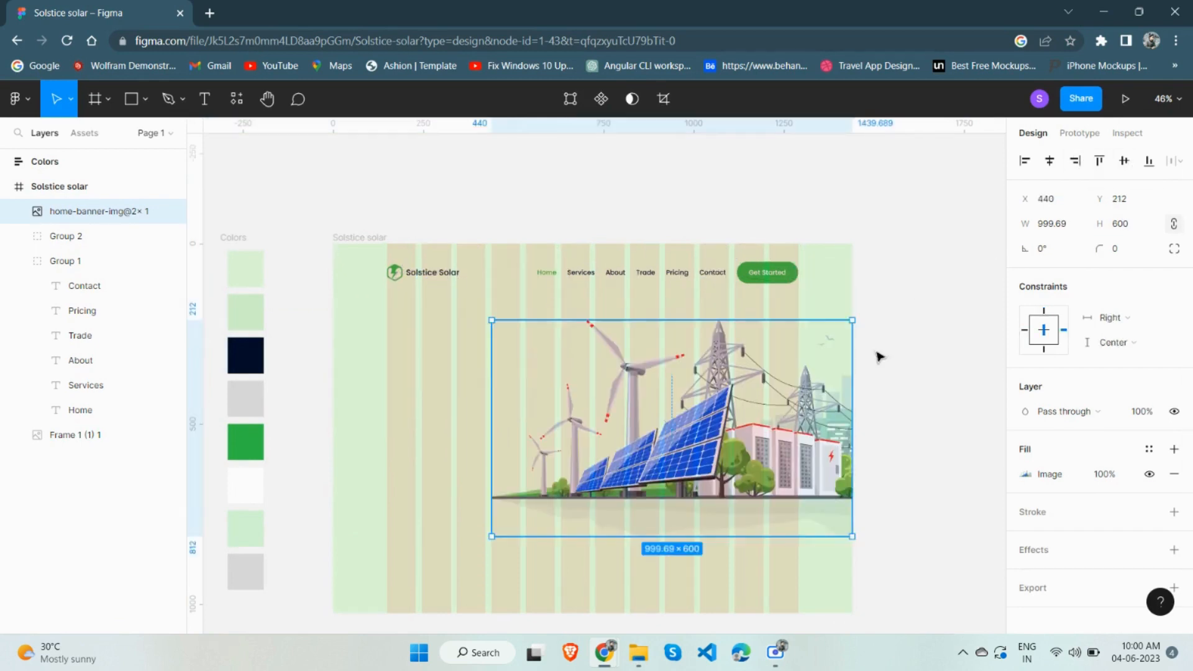
Move the banner image down within the frame to Y 324
{"action": "key", "text": "alt+s"}
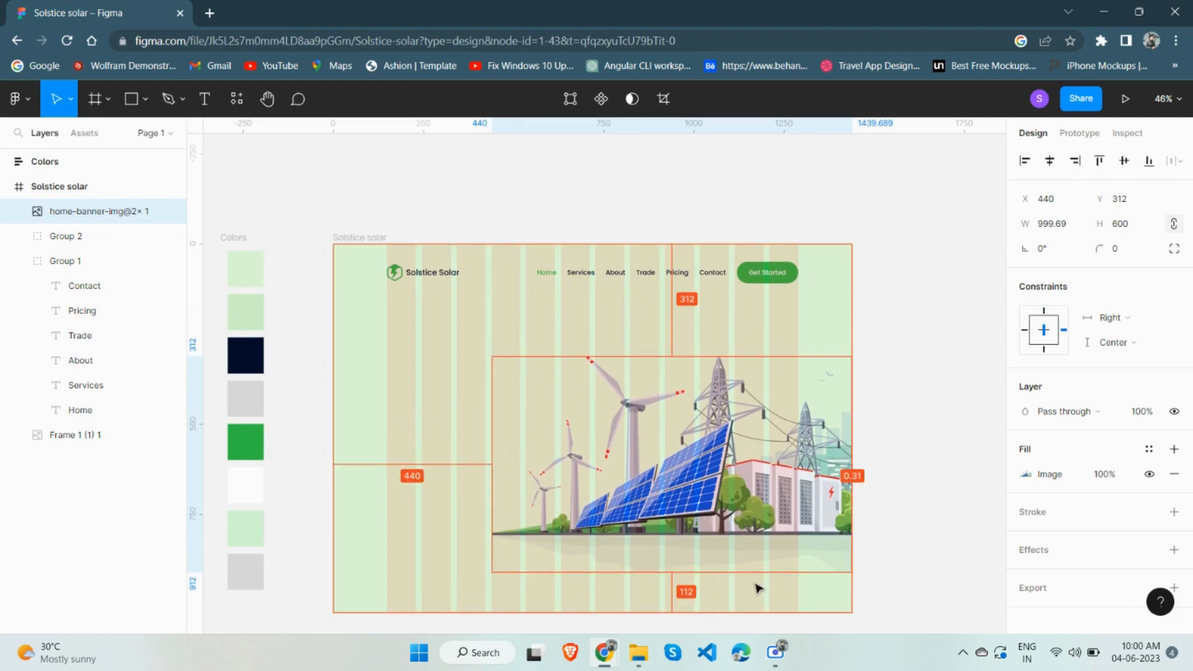
{"action": "key", "text": "shift+Down"}
{"action": "key", "text": "shift+Down"}
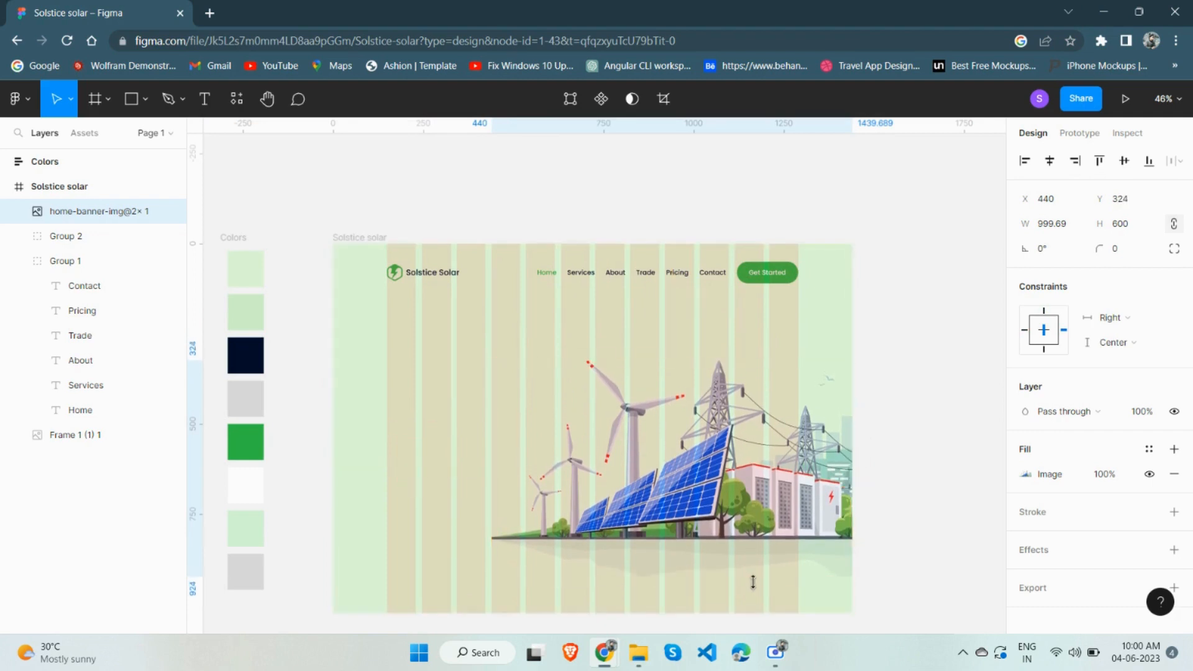
{"action": "left_click", "coordinate": [906, 483]}
Add a 100 × 100 rectangle in the empty area below the logo, placed at about X 151, Y 324
{"action": "scroll", "coordinate": [622, 404], "scroll_direction": "down", "scroll_amount": 2}
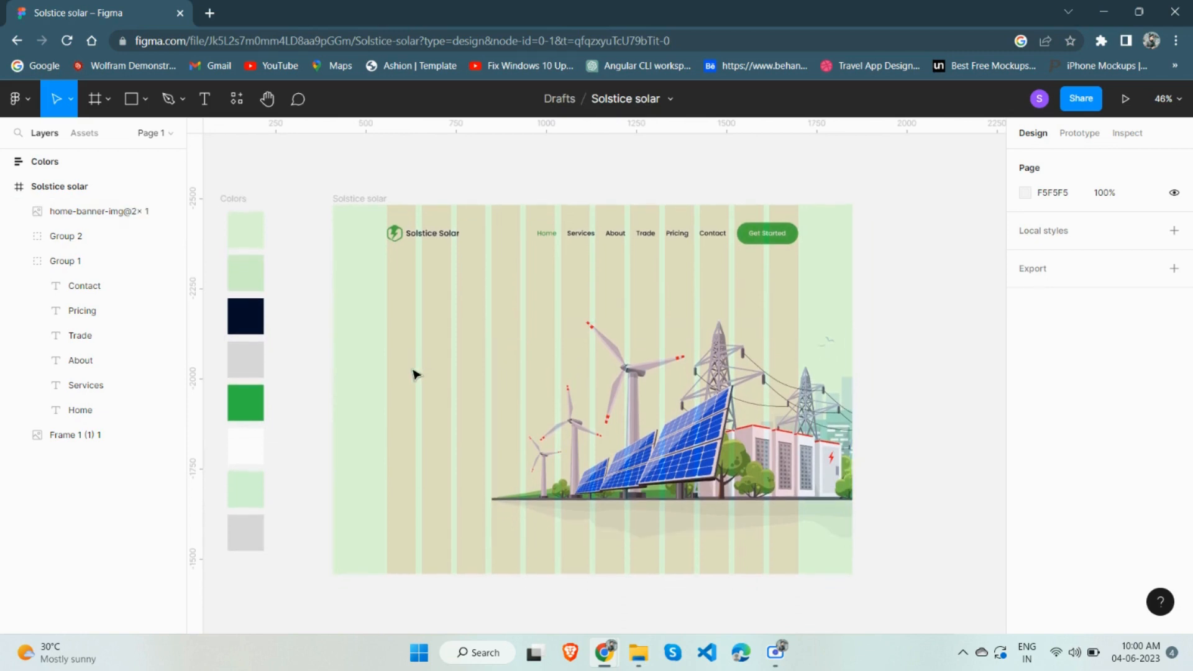
{"action": "scroll", "coordinate": [386, 357], "scroll_direction": "up", "scroll_amount": 5}
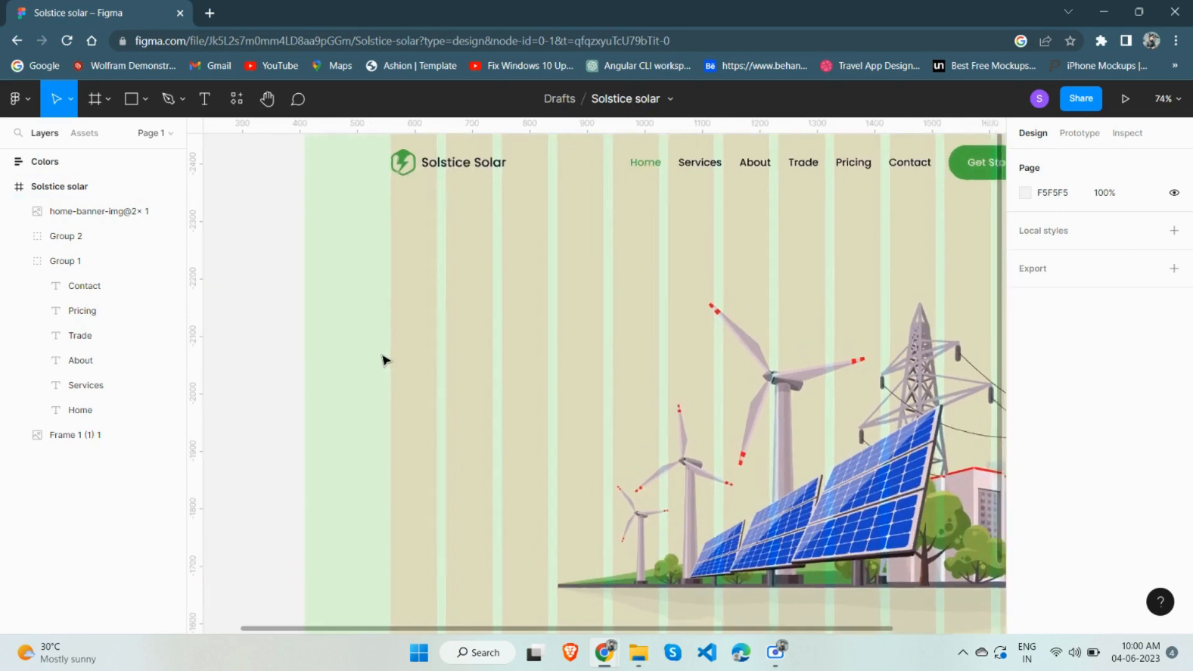
{"action": "left_click", "coordinate": [134, 111]}
{"action": "left_click", "coordinate": [376, 260]}
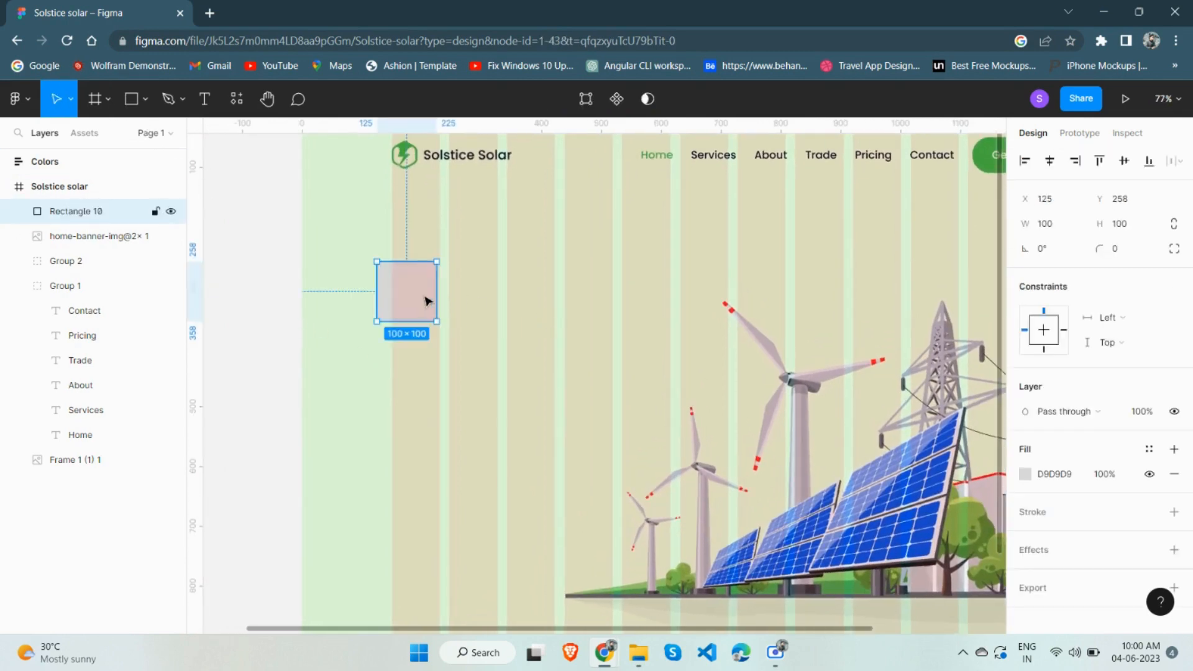
{"action": "left_click_drag", "start_coordinate": [427, 298], "coordinate": [442, 336]}
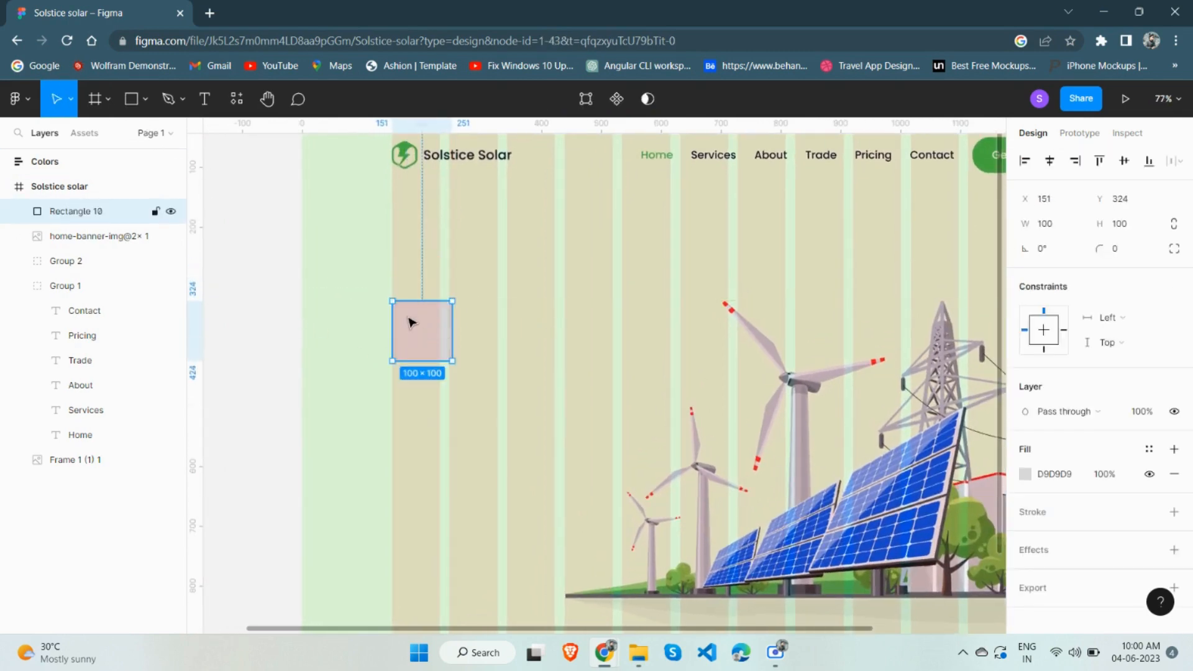
Add the text "70% off For First 3 Months" over the new rectangle
{"action": "scroll", "coordinate": [408, 323], "scroll_direction": "left", "scroll_amount": 3}
{"action": "left_click", "coordinate": [207, 100]}
{"action": "left_click", "coordinate": [491, 329]}
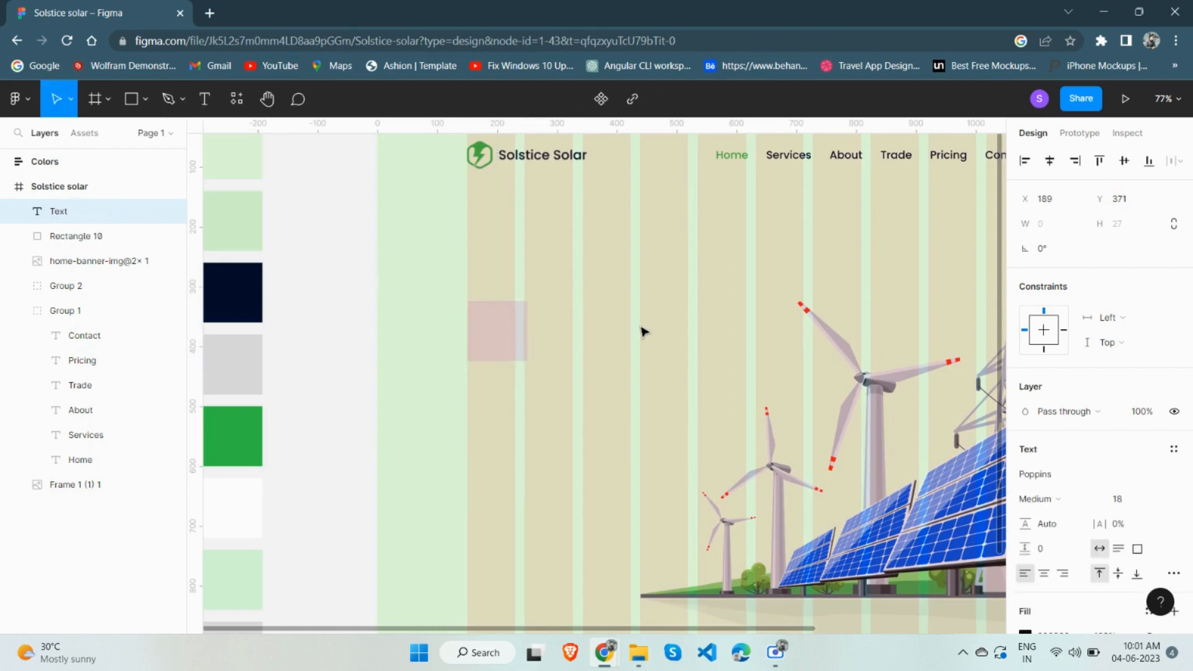
{"action": "type", "text": "70% off For First 3 Months"}
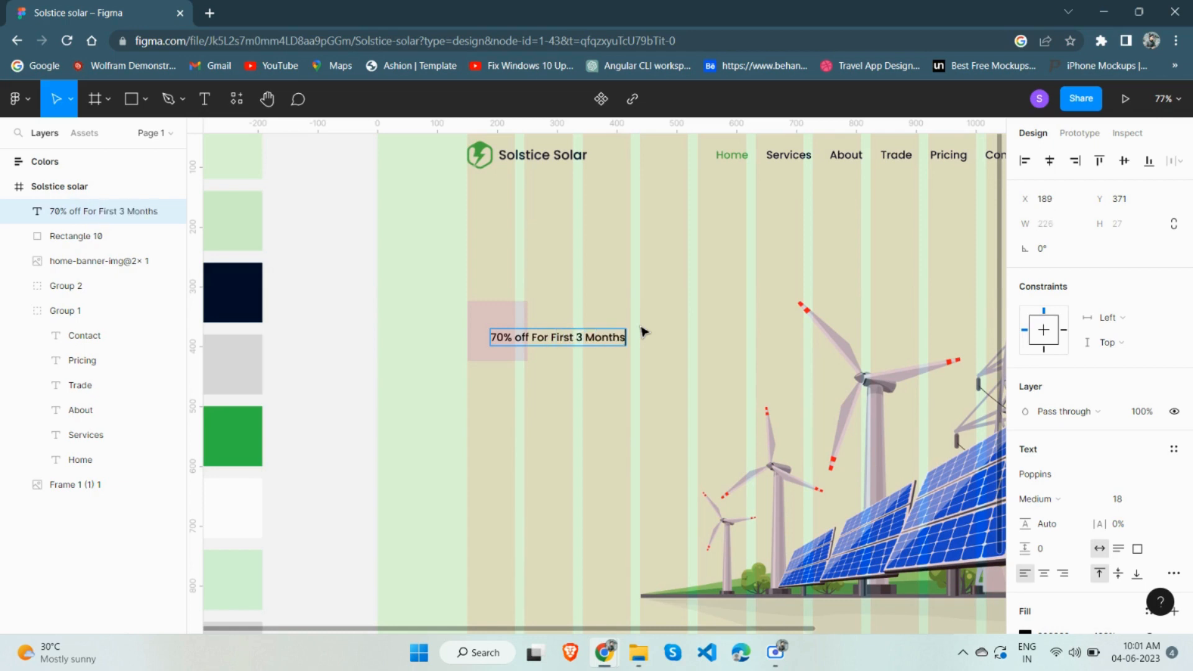
Reposition and widen the rectangle behind the offer text to about 244 × 100 px, at X 179, Y 348
{"action": "scroll", "coordinate": [520, 346], "scroll_direction": "up", "scroll_amount": 5}
{"action": "left_click", "coordinate": [531, 366]}
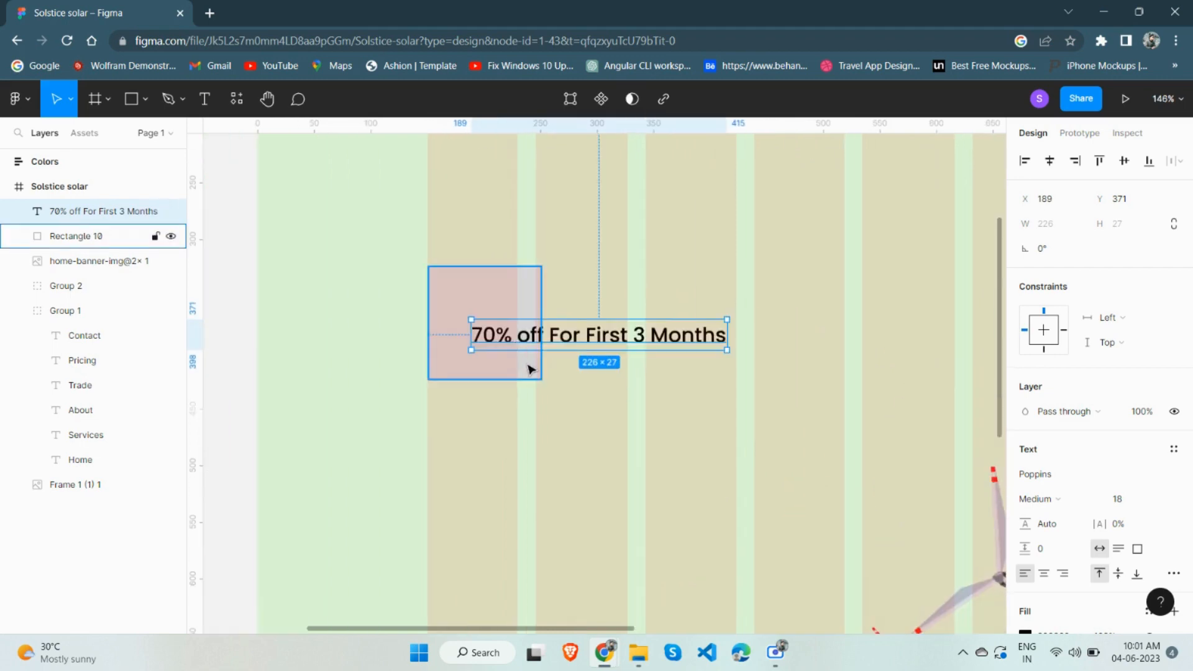
{"action": "left_click", "coordinate": [566, 342]}
{"action": "left_click_drag", "start_coordinate": [497, 317], "coordinate": [736, 362]}
{"action": "left_click", "coordinate": [662, 337], "text": "shift"}
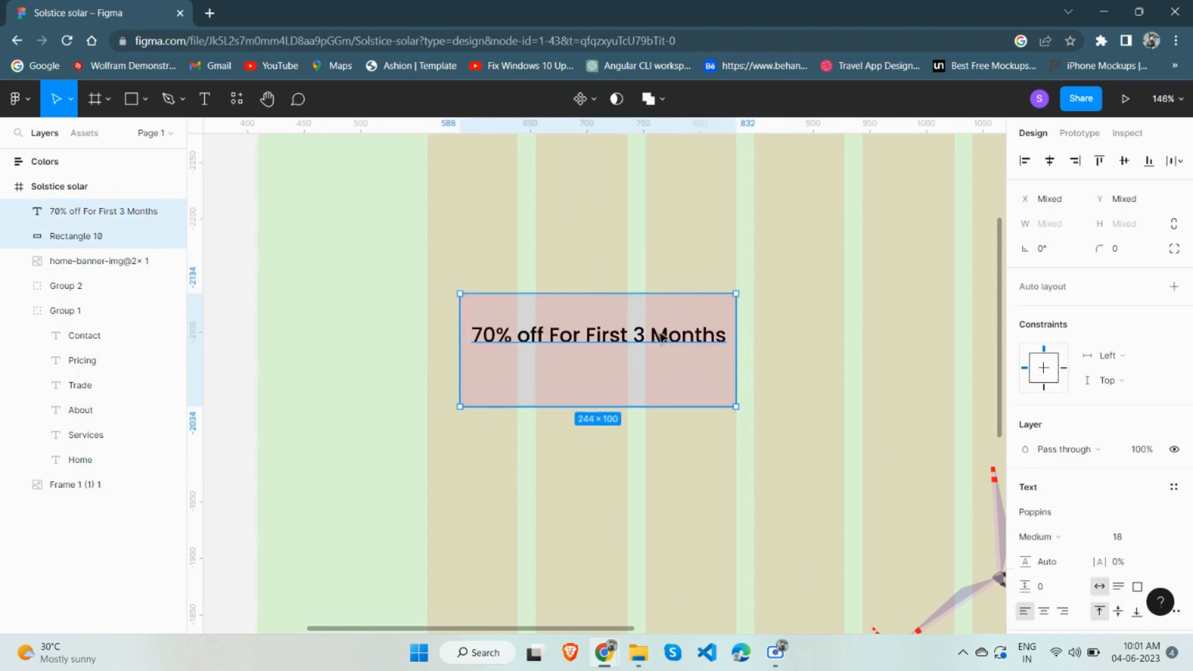
Set the width of the rectangle behind the offer text to 260
{"action": "left_click", "coordinate": [711, 378]}
{"action": "left_click", "coordinate": [1049, 226]}
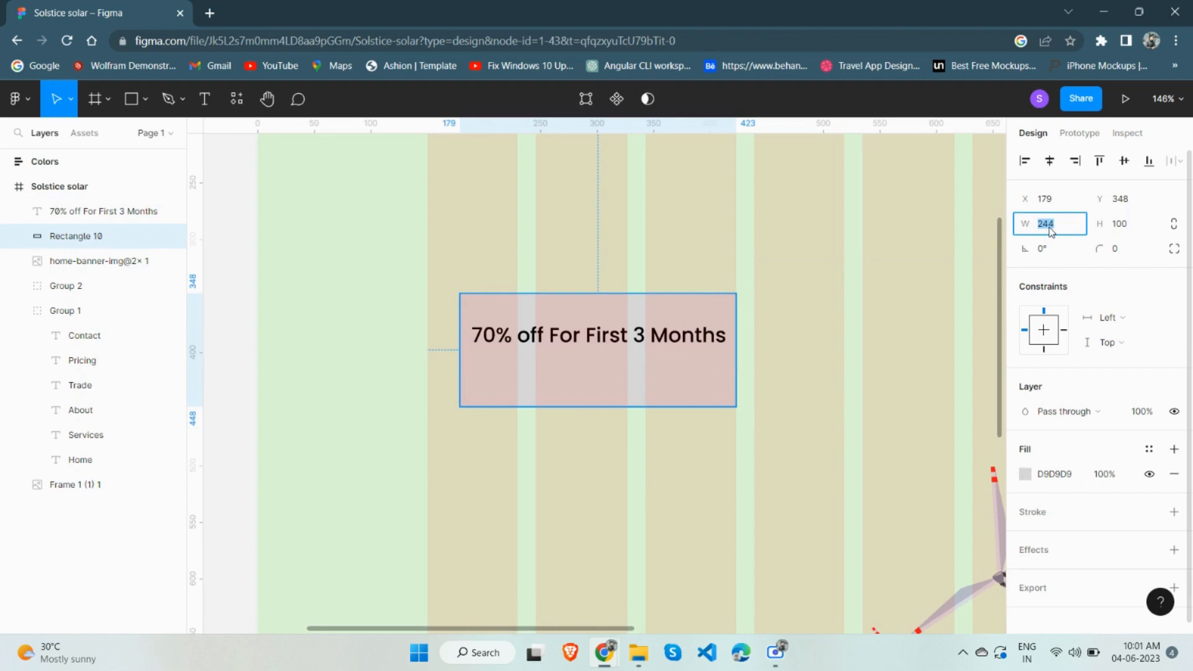
{"action": "key", "text": "shift+Up"}
{"action": "key", "text": "Up"}
{"action": "key", "text": "Up"}
{"action": "key", "text": "Up"}
{"action": "key", "text": "Up"}
{"action": "key", "text": "Up"}
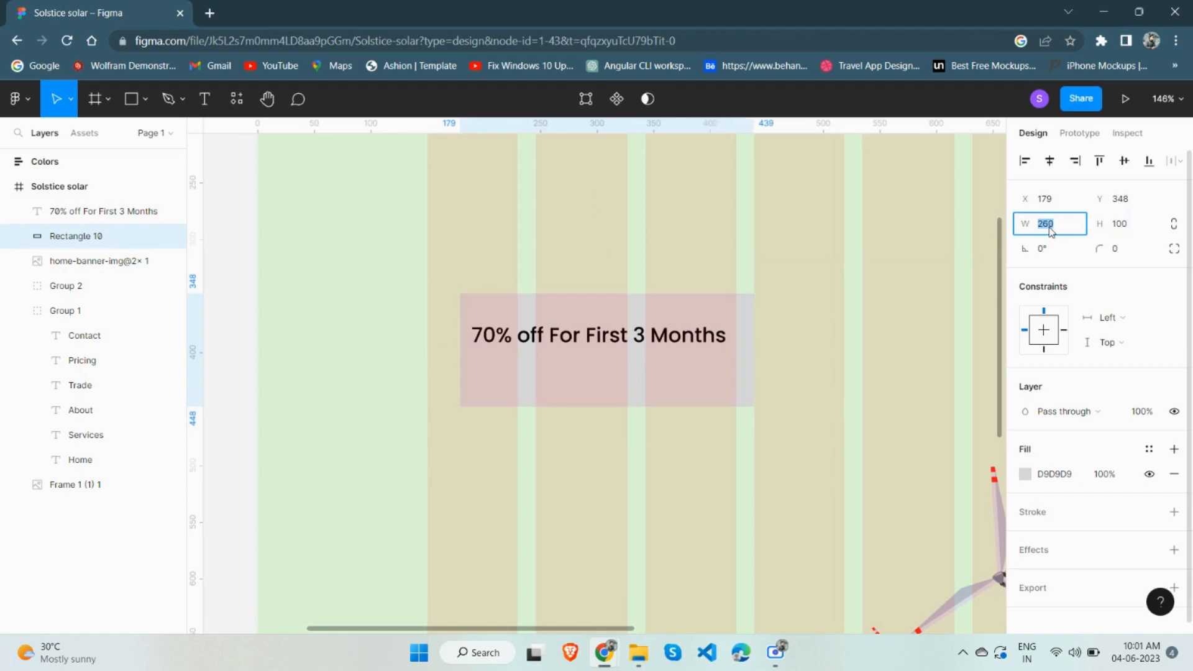
Nudge the offer text up 11 px and 1 px to the right within its rectangle
{"action": "left_click", "coordinate": [705, 337]}
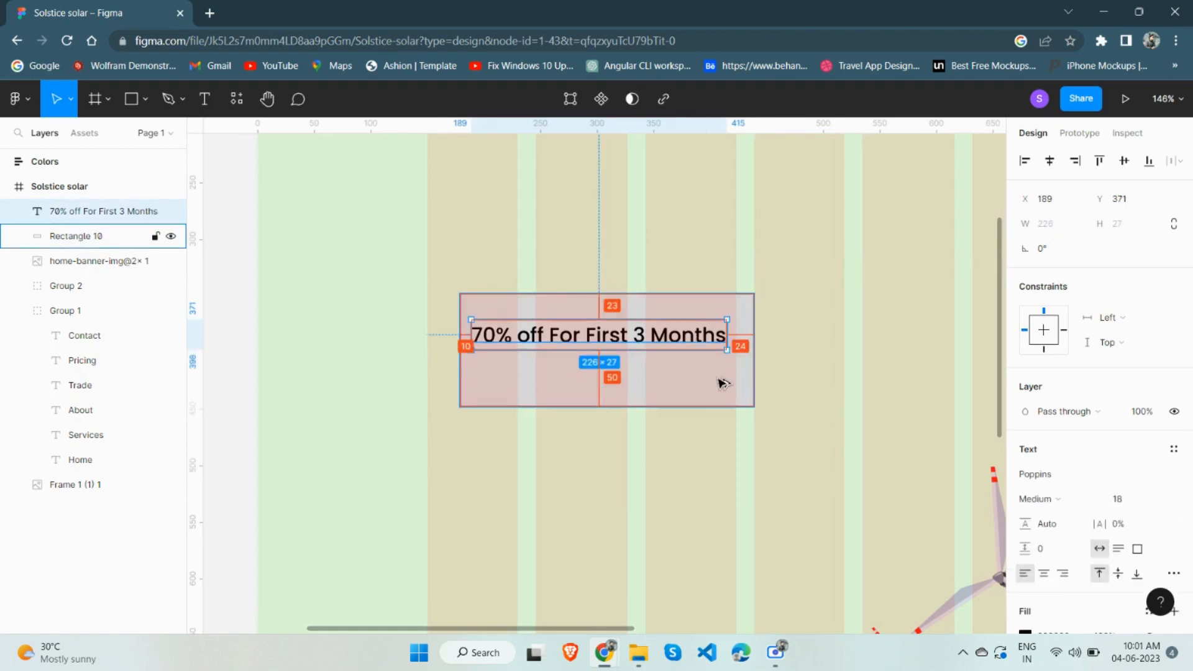
{"action": "key", "text": "shift+Up"}
{"action": "key", "text": "Up"}
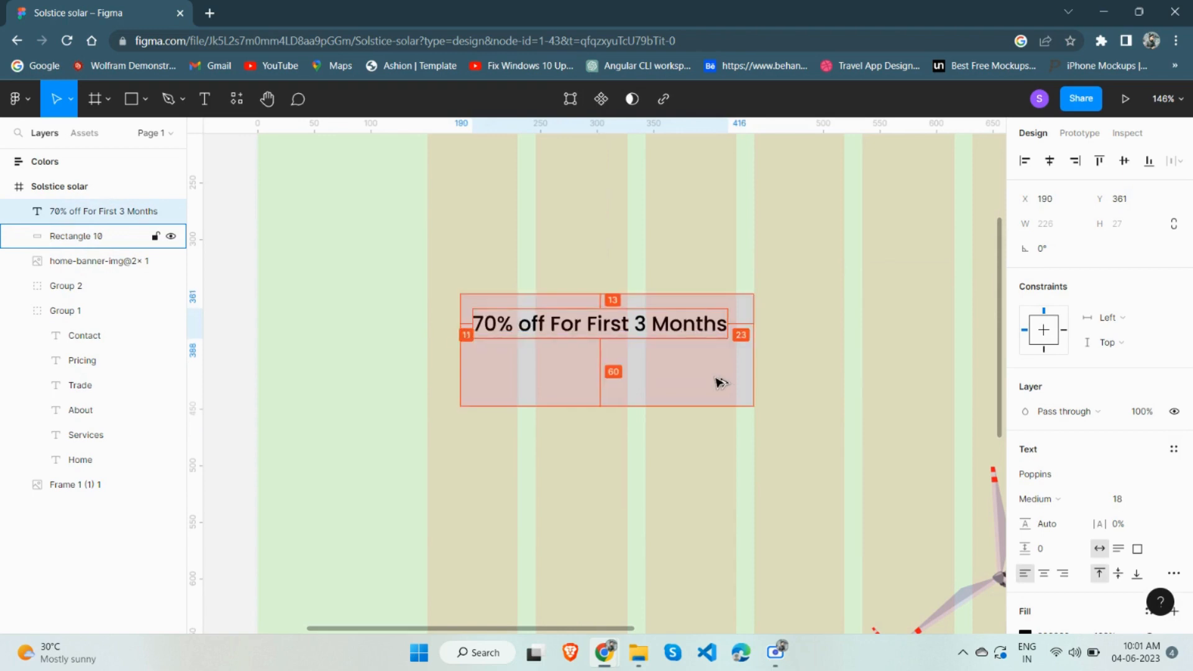
{"action": "key", "text": "Right"}
Set the offer rectangle's height to 40 and its corner radius to 100
{"action": "left_click", "coordinate": [664, 406]}
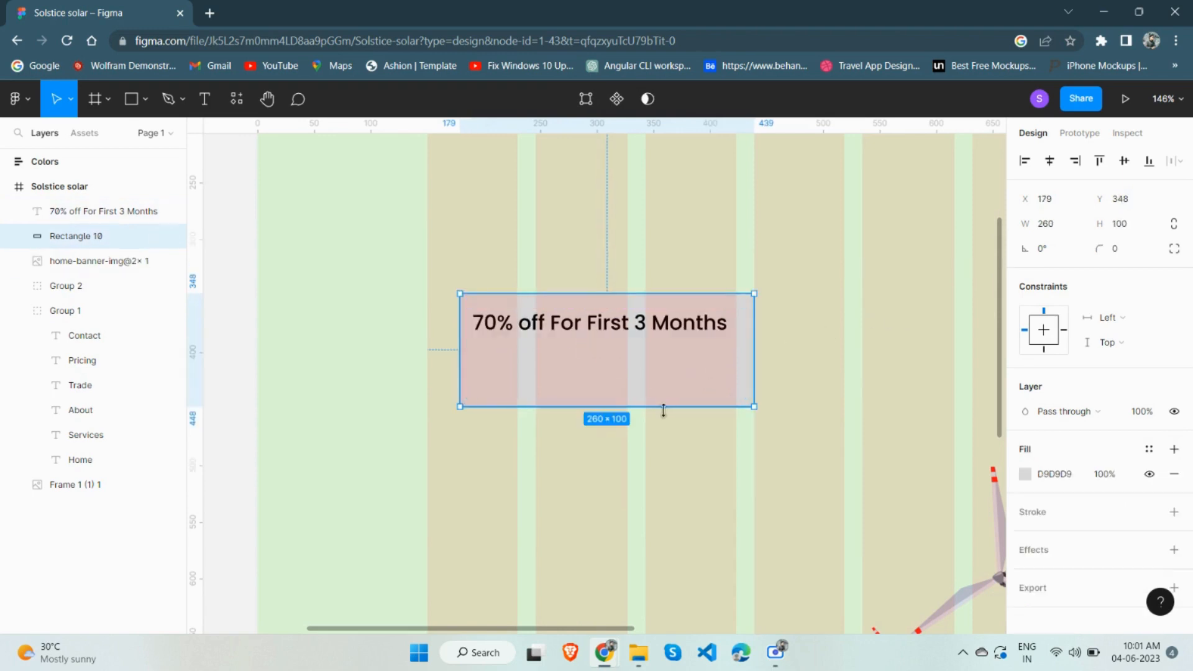
{"action": "left_click_drag", "start_coordinate": [664, 406], "coordinate": [671, 342]}
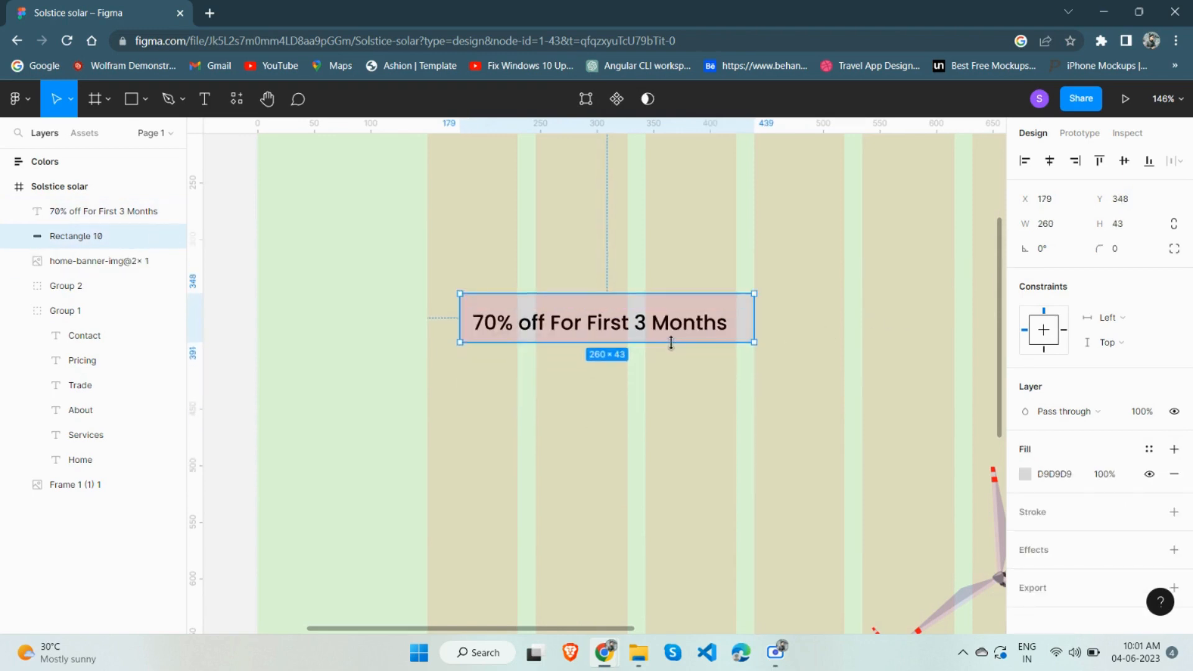
{"action": "left_click", "coordinate": [1124, 223]}
{"action": "type", "text": "40"}
{"action": "key", "text": "Return"}
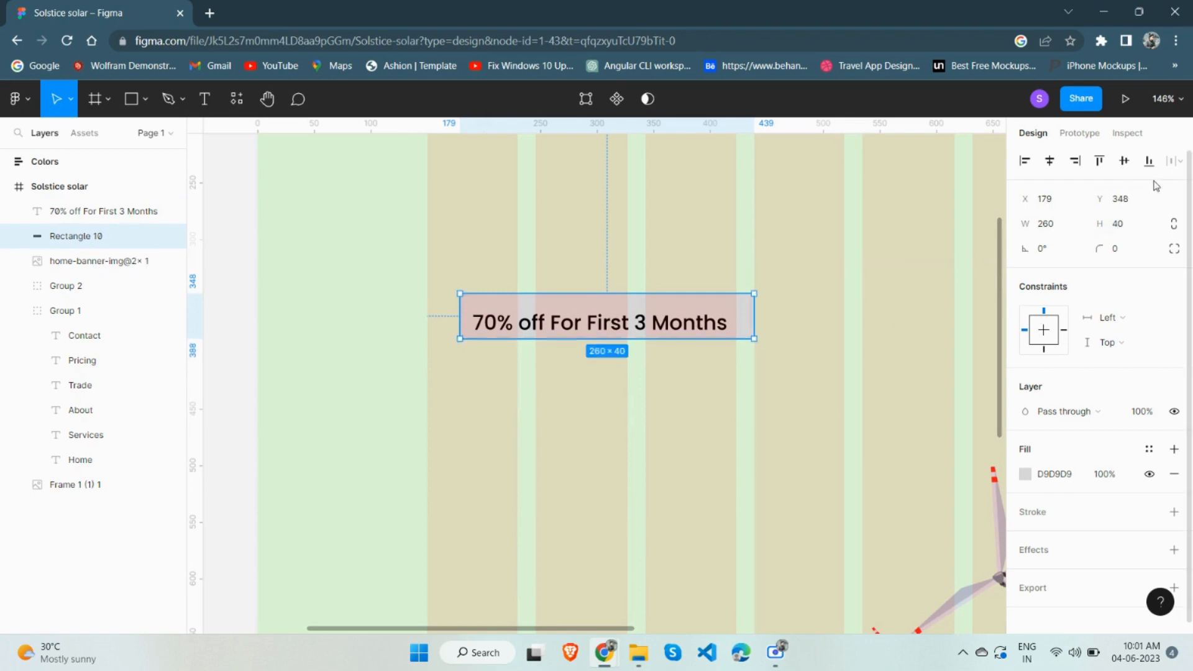
{"action": "left_click", "coordinate": [1138, 256]}
{"action": "type", "text": "30"}
{"action": "key", "text": "Return"}
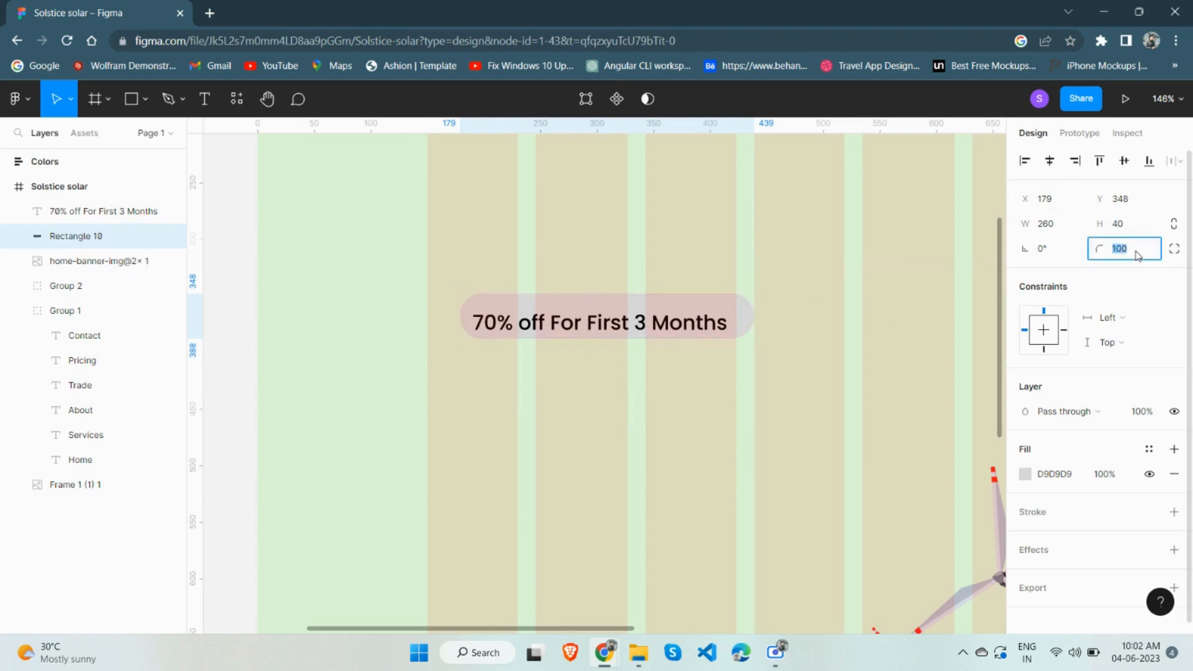
Center the offer text horizontally and vertically within its pill-shaped rectangle
{"action": "left_click", "coordinate": [634, 330], "text": "shift"}
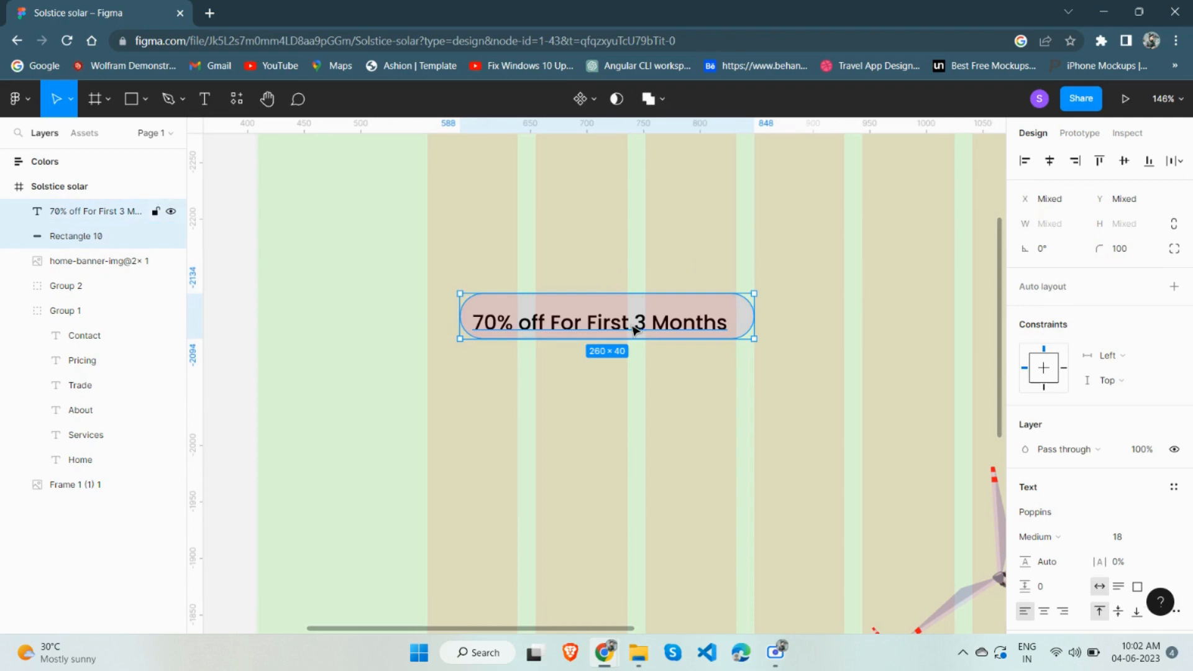
{"action": "left_click", "coordinate": [1049, 163]}
{"action": "left_click", "coordinate": [1125, 161]}
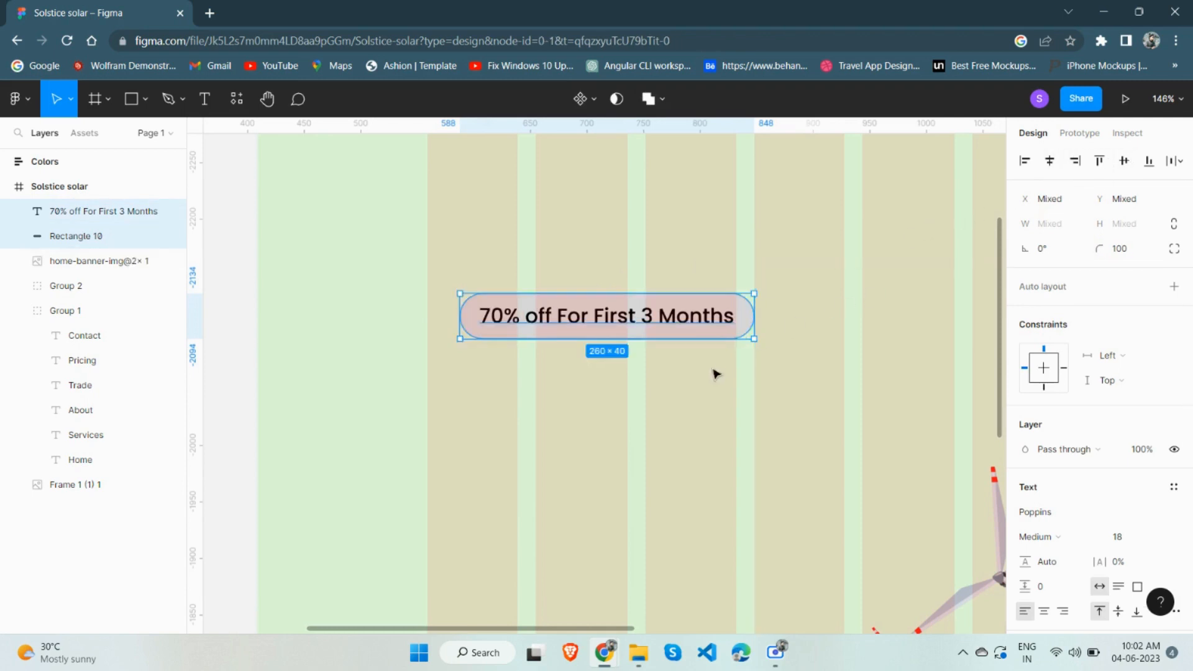
{"action": "left_click", "coordinate": [714, 373]}
Move the offer text and its rectangle together so the rectangle sits at X 150, Y 330, aligned with the first grid column
{"action": "left_click", "coordinate": [706, 325]}
{"action": "left_click", "coordinate": [751, 325], "text": "shift"}
{"action": "scroll", "coordinate": [561, 375], "scroll_direction": "down", "scroll_amount": 5}
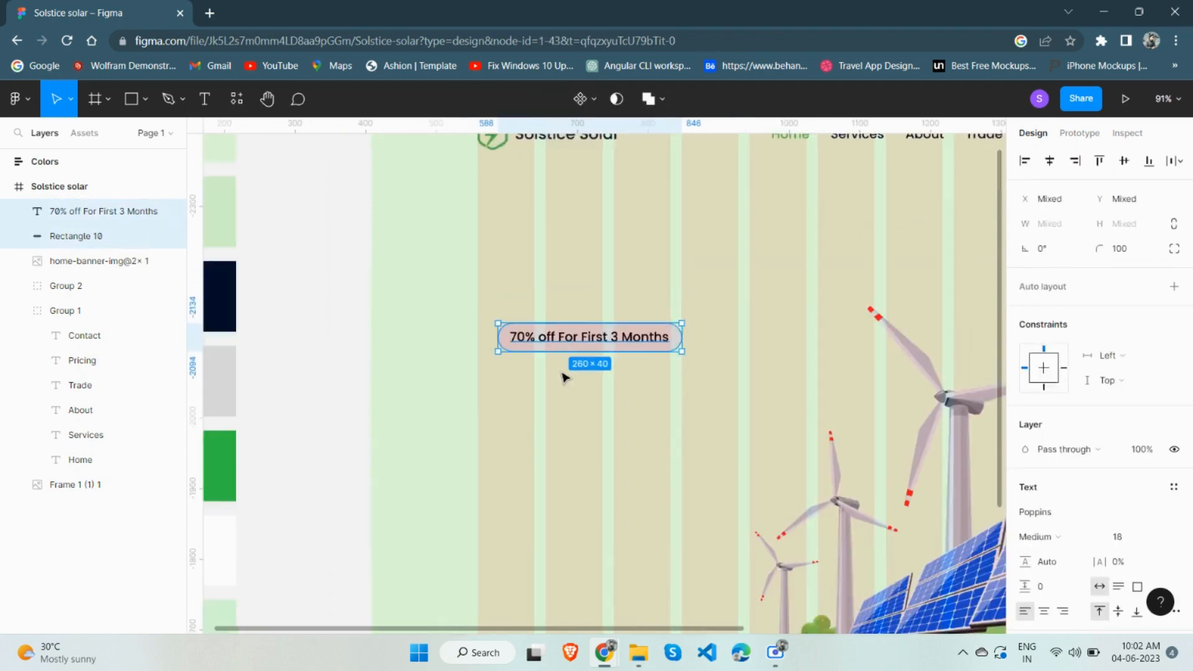
{"action": "left_click_drag", "start_coordinate": [639, 339], "coordinate": [576, 329]}
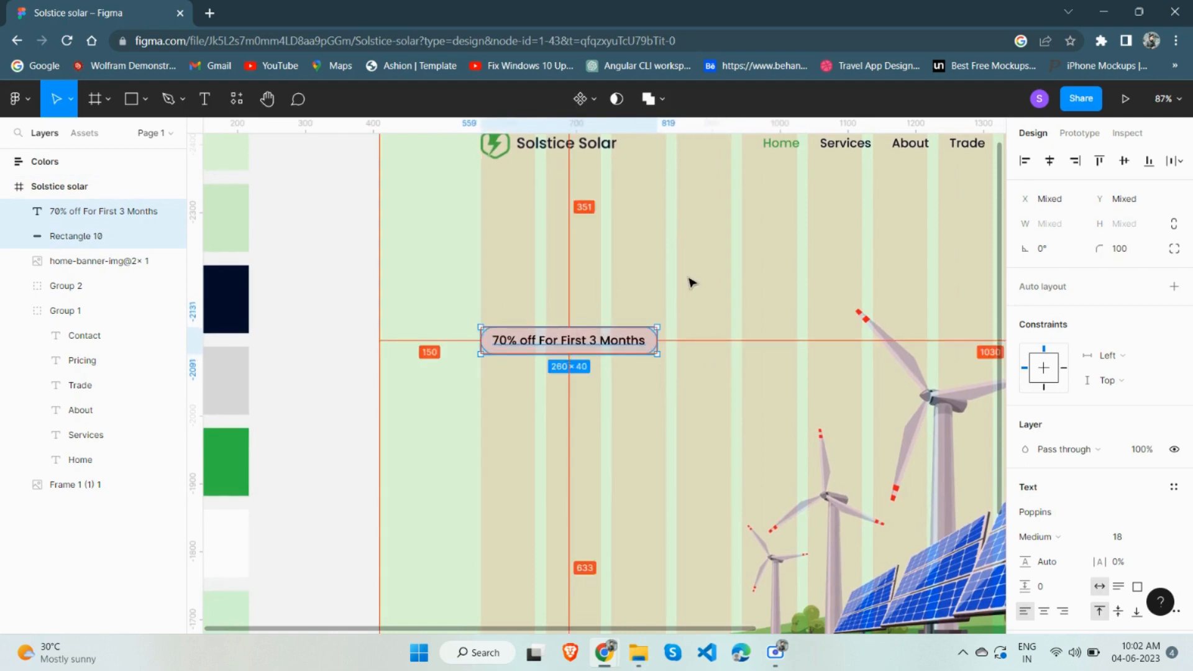
{"action": "key", "text": "shift+Up"}
{"action": "key", "text": "shift+Up"}
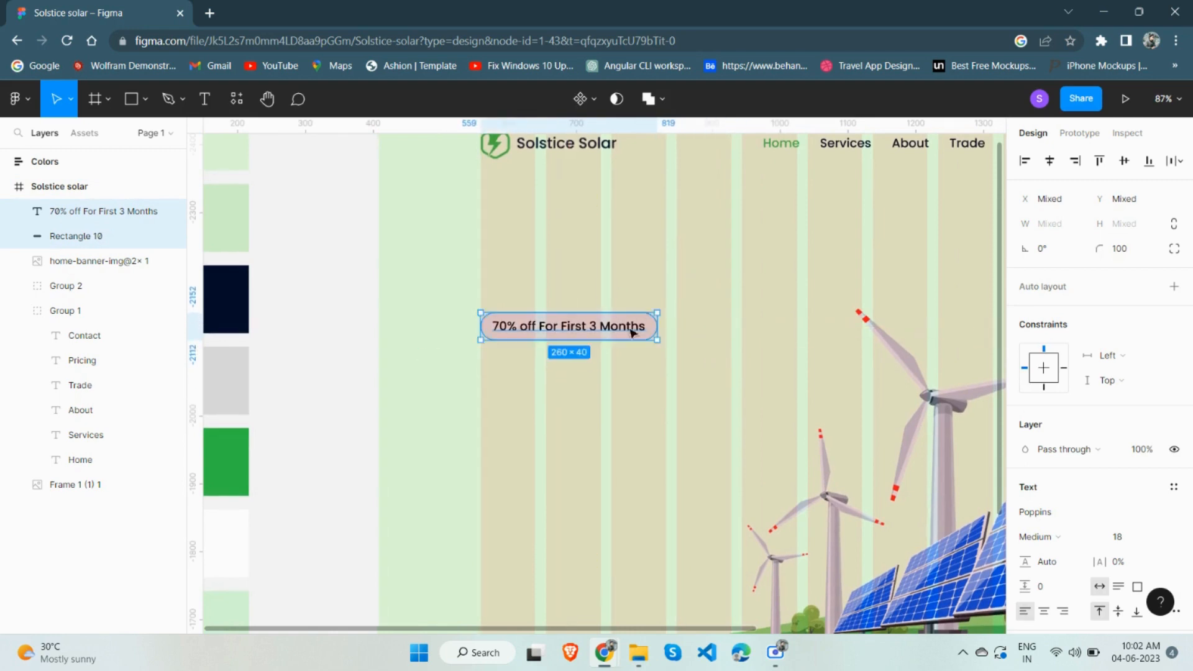
Change the offer text's fill to the dark navy 00112C sampled from the palette swatches
{"action": "left_click", "coordinate": [620, 331]}
{"action": "scroll", "coordinate": [620, 330], "scroll_direction": "left", "scroll_amount": 3}
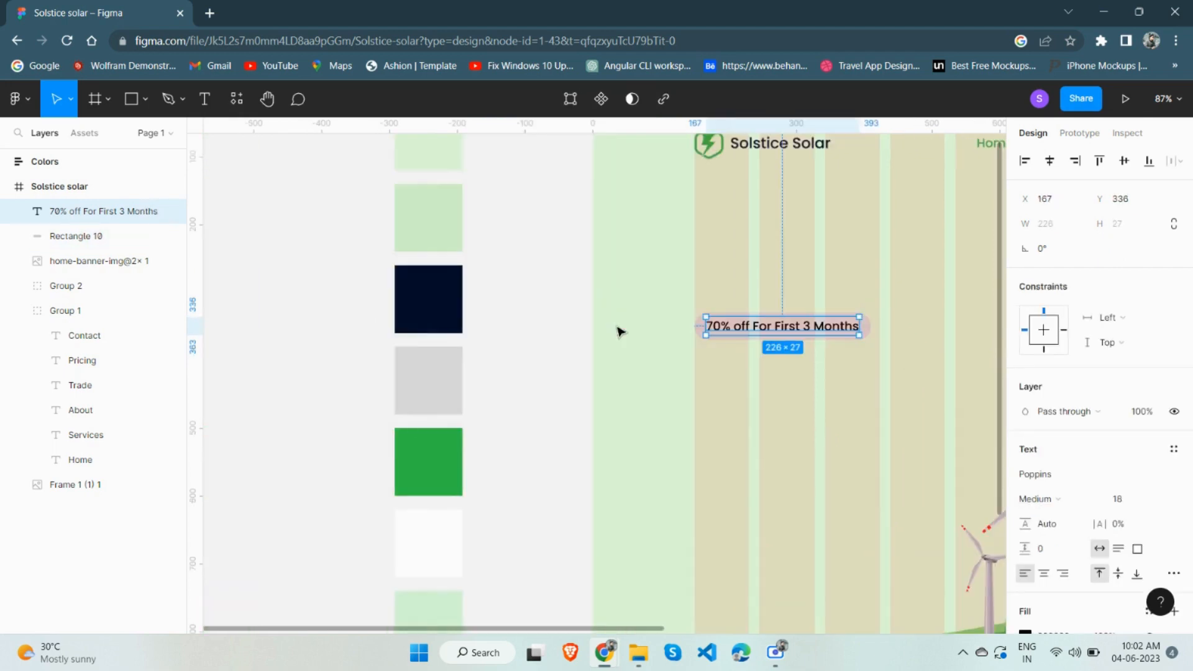
{"action": "scroll", "coordinate": [1031, 475], "scroll_direction": "down", "scroll_amount": 3}
{"action": "left_click", "coordinate": [1025, 463]}
{"action": "left_click", "coordinate": [842, 461]}
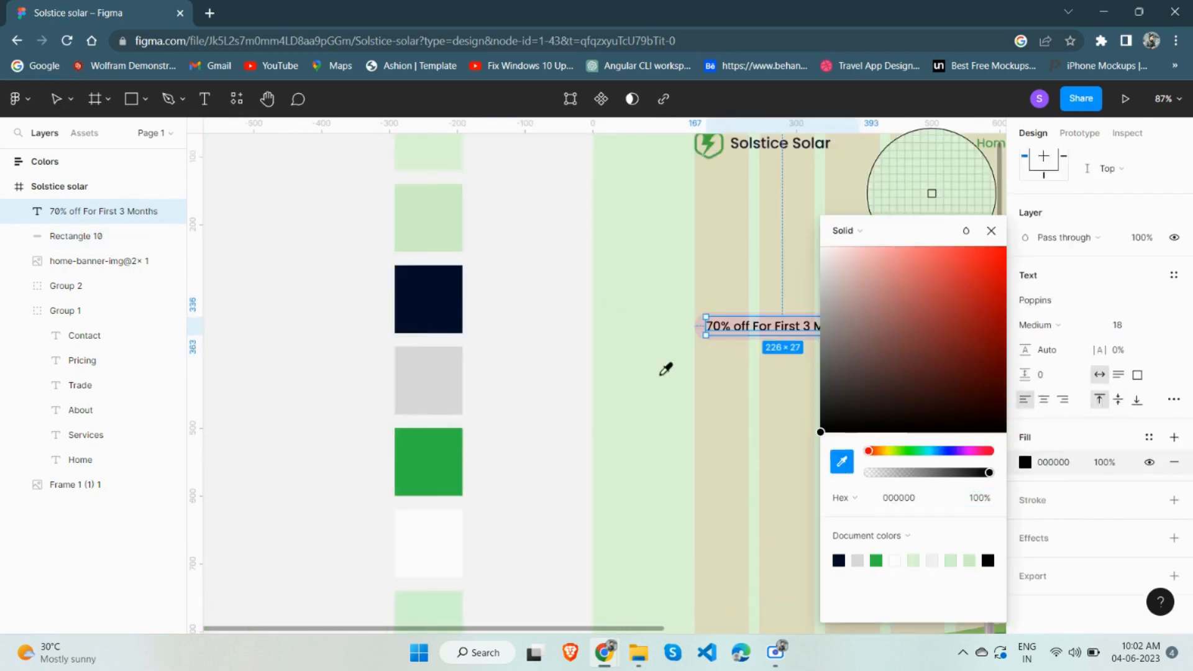
{"action": "left_click", "coordinate": [445, 301]}
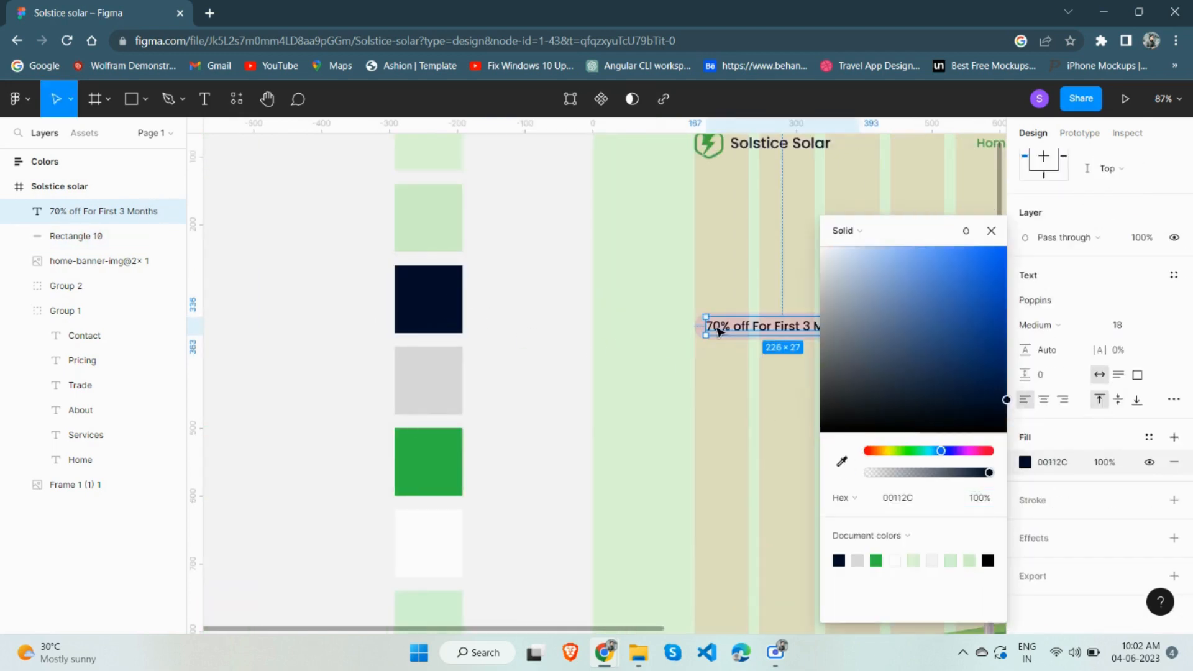
Color only the words "70% off" in the offer text with the document green 34BF49
{"action": "double_click", "coordinate": [752, 329]}
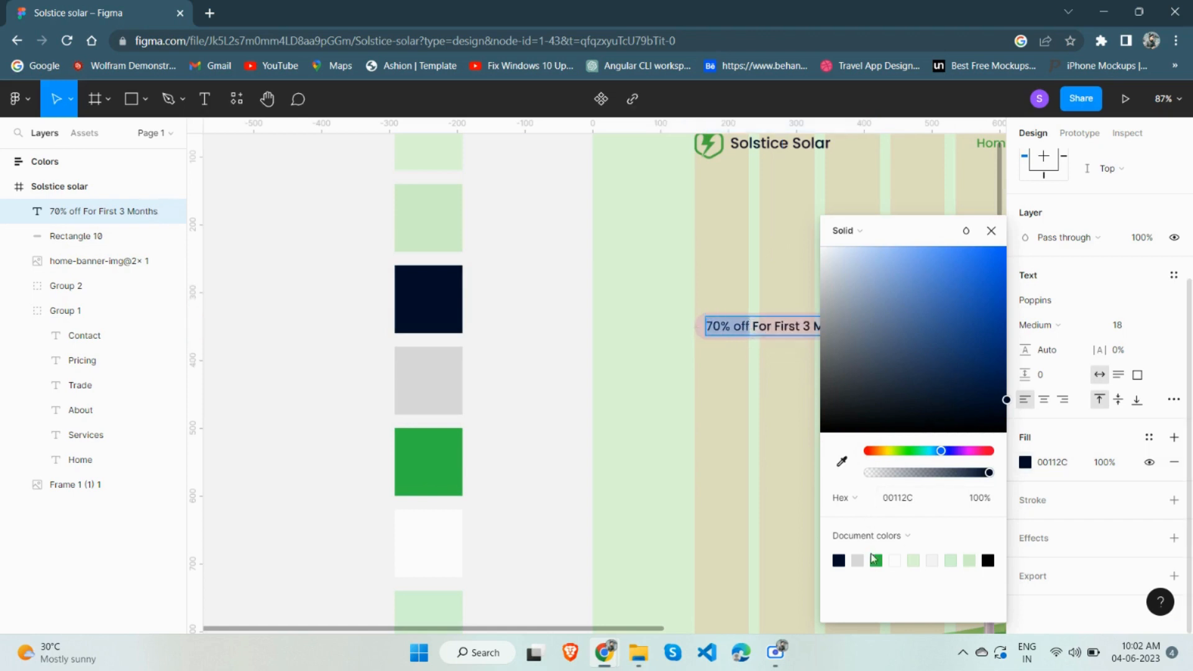
{"action": "left_click", "coordinate": [875, 560]}
{"action": "scroll", "coordinate": [752, 383], "scroll_direction": "right", "scroll_amount": 3}
{"action": "key", "text": "Escape"}
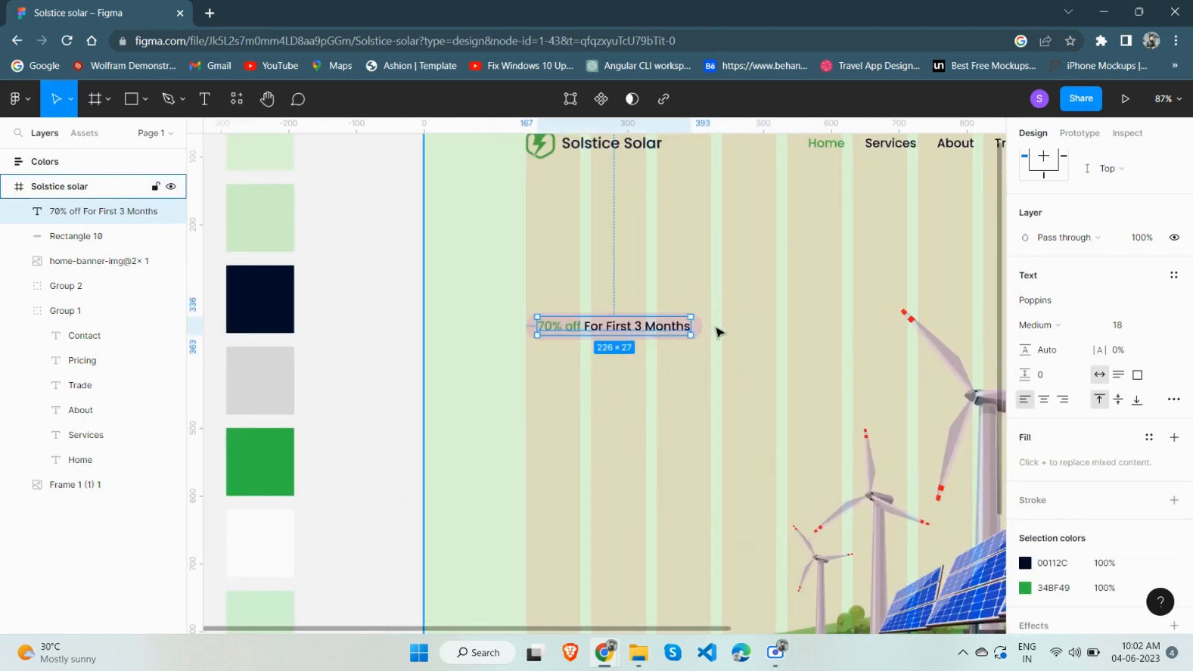
Nudge the offer text 5 px to the right within its rectangle, to X 172
{"action": "scroll", "coordinate": [717, 332], "scroll_direction": "up", "scroll_amount": 3}
{"action": "left_click", "coordinate": [696, 334]}
{"action": "scroll", "coordinate": [563, 390], "scroll_direction": "left", "scroll_amount": 4}
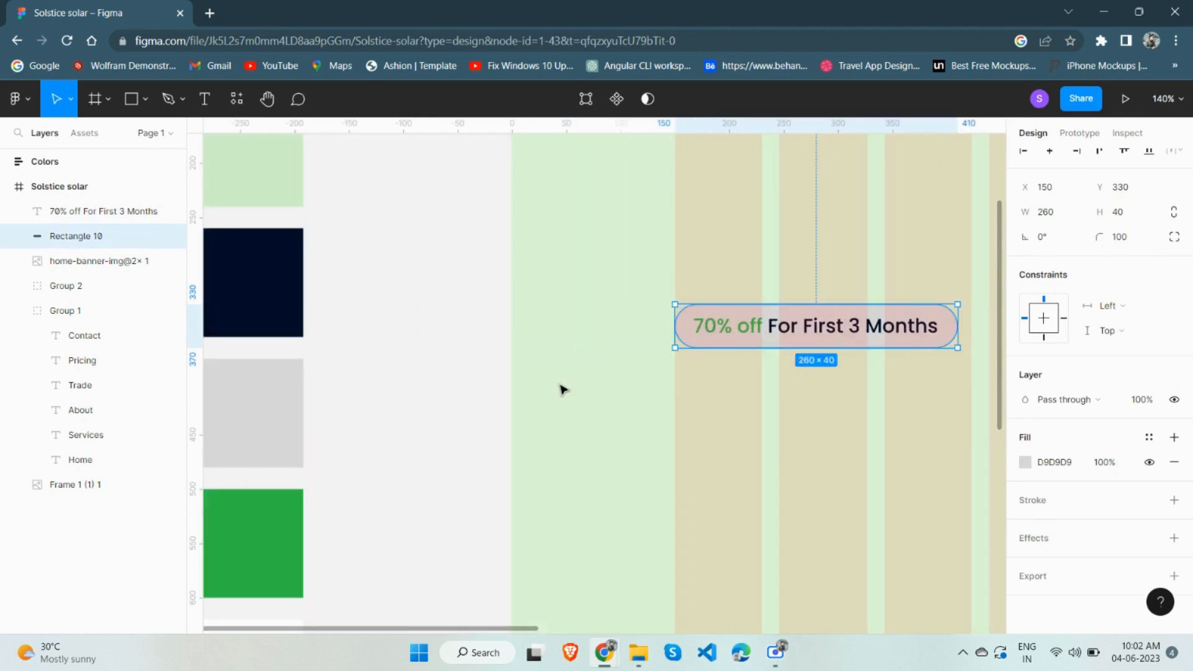
{"action": "left_click", "coordinate": [697, 331]}
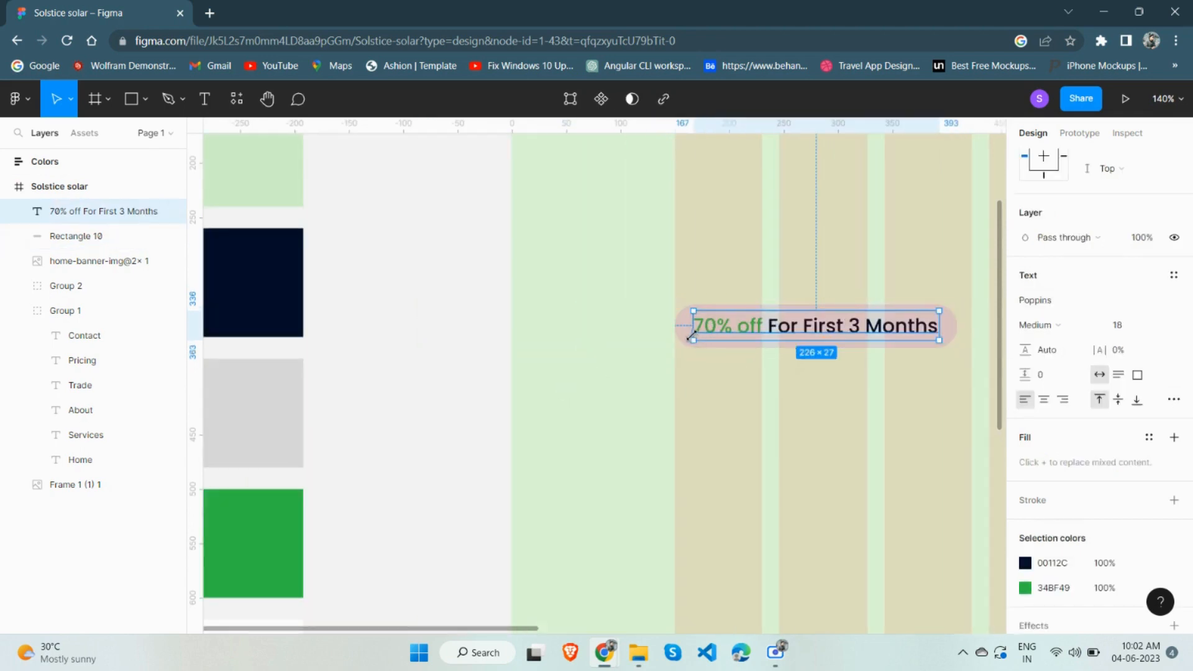
{"action": "scroll", "coordinate": [691, 348], "scroll_direction": "up", "scroll_amount": 5}
{"action": "scroll", "coordinate": [690, 349], "scroll_direction": "down", "scroll_amount": 4}
{"action": "scroll", "coordinate": [687, 338], "scroll_direction": "right", "scroll_amount": 3}
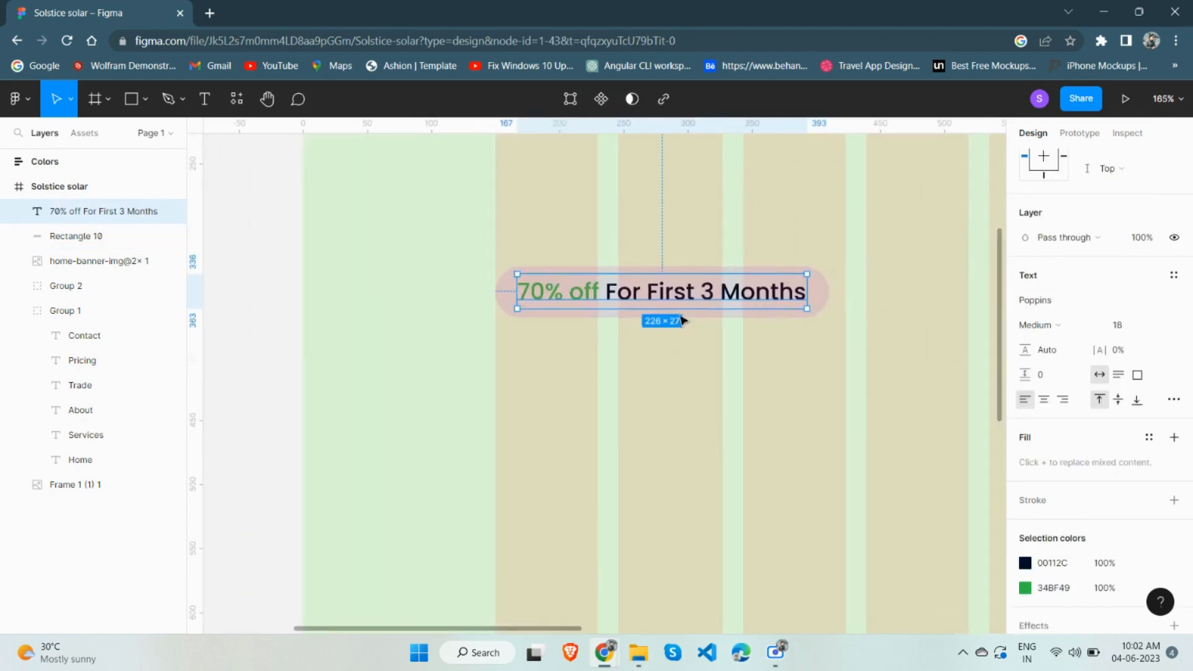
{"action": "scroll", "coordinate": [547, 303], "scroll_direction": "up", "scroll_amount": 3}
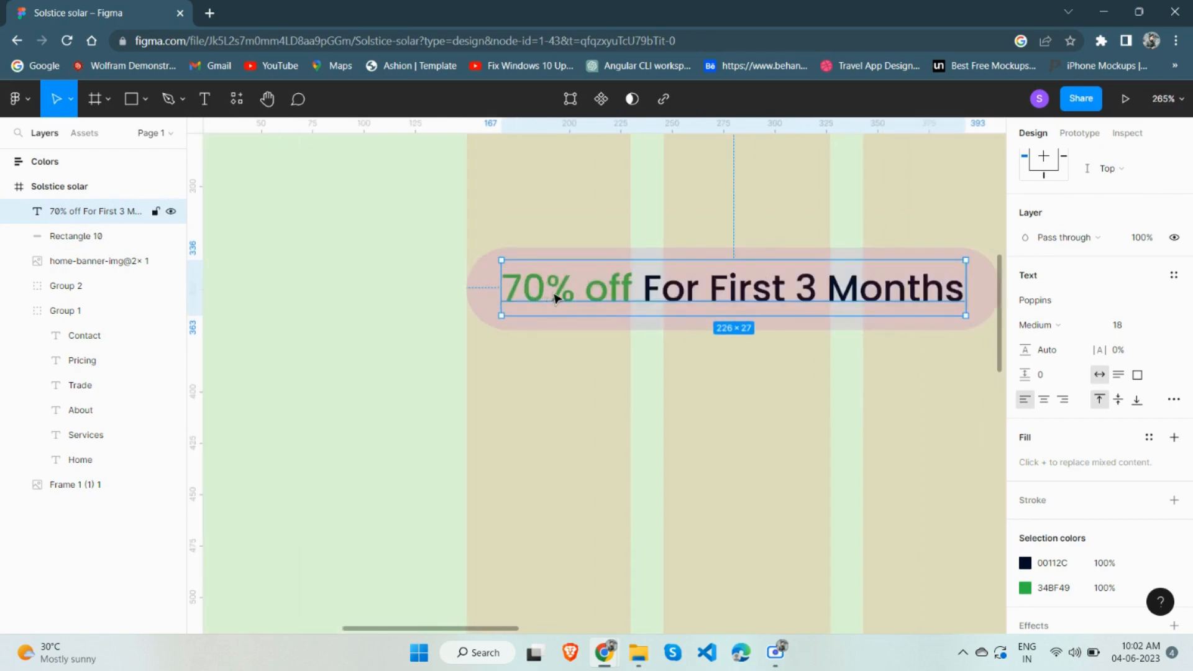
{"action": "key", "text": "Right"}
{"action": "key", "text": "Right"}
{"action": "key", "text": "Right"}
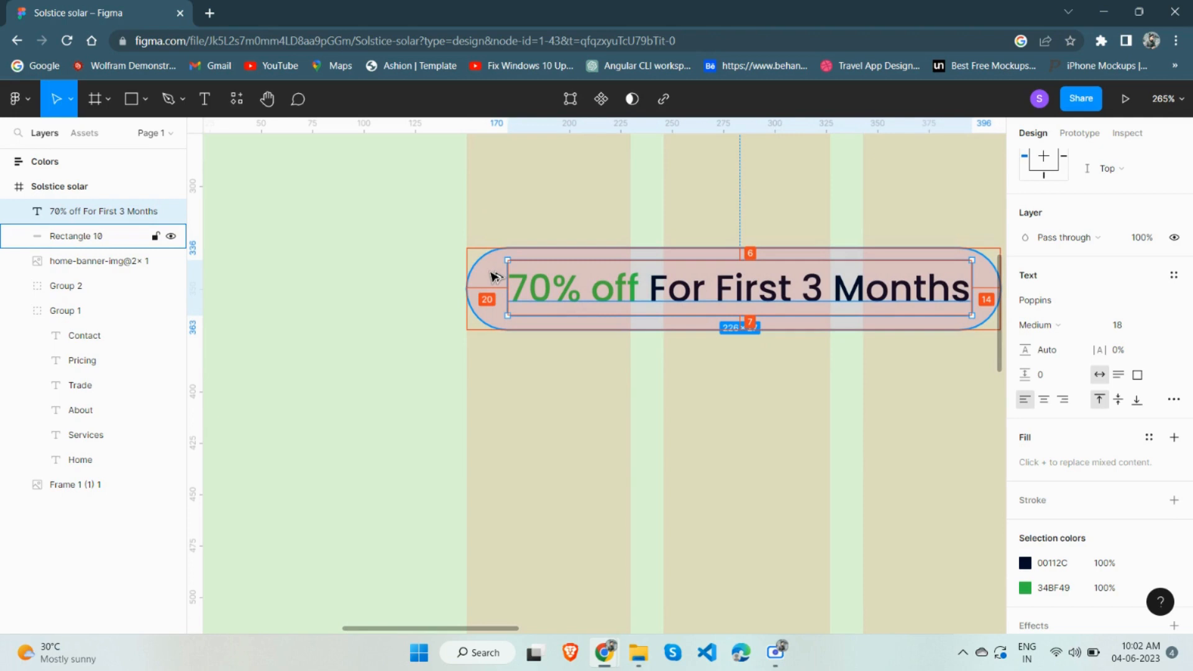
{"action": "key", "text": "Right"}
{"action": "key", "text": "Right"}
{"action": "scroll", "coordinate": [839, 289], "scroll_direction": "right", "scroll_amount": 3}
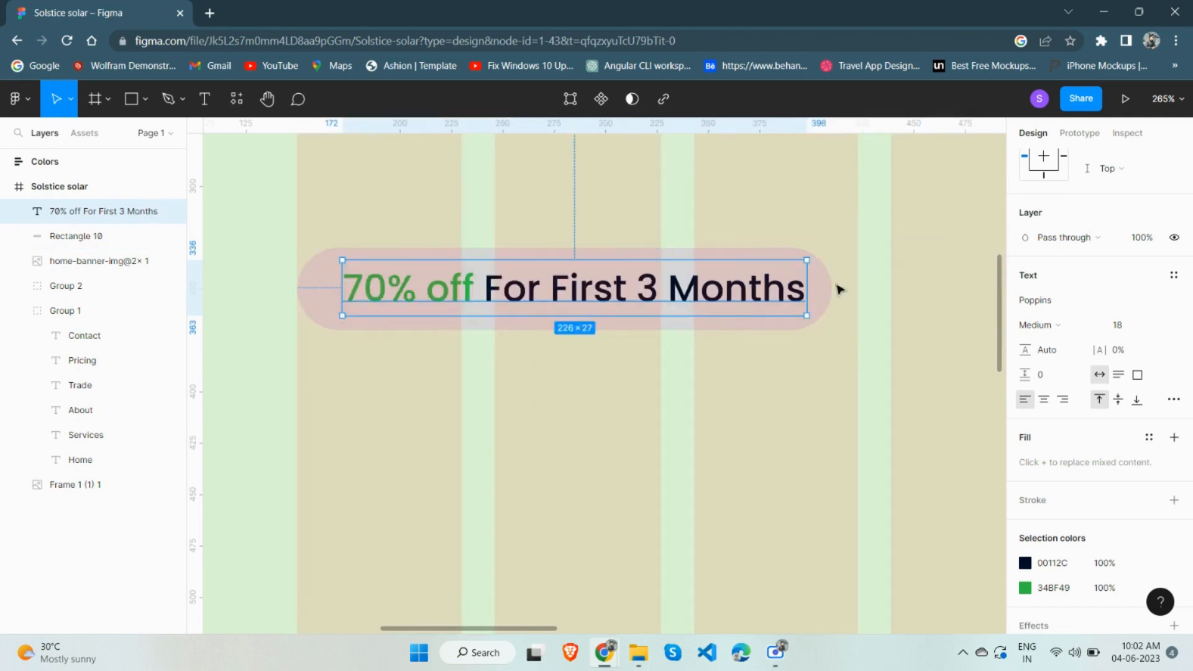
Resize the offer rectangle to a width of 270 and a height of 41
{"action": "left_click", "coordinate": [824, 288]}
{"action": "left_click", "coordinate": [1073, 216]}
{"action": "key", "text": "shift+Up"}
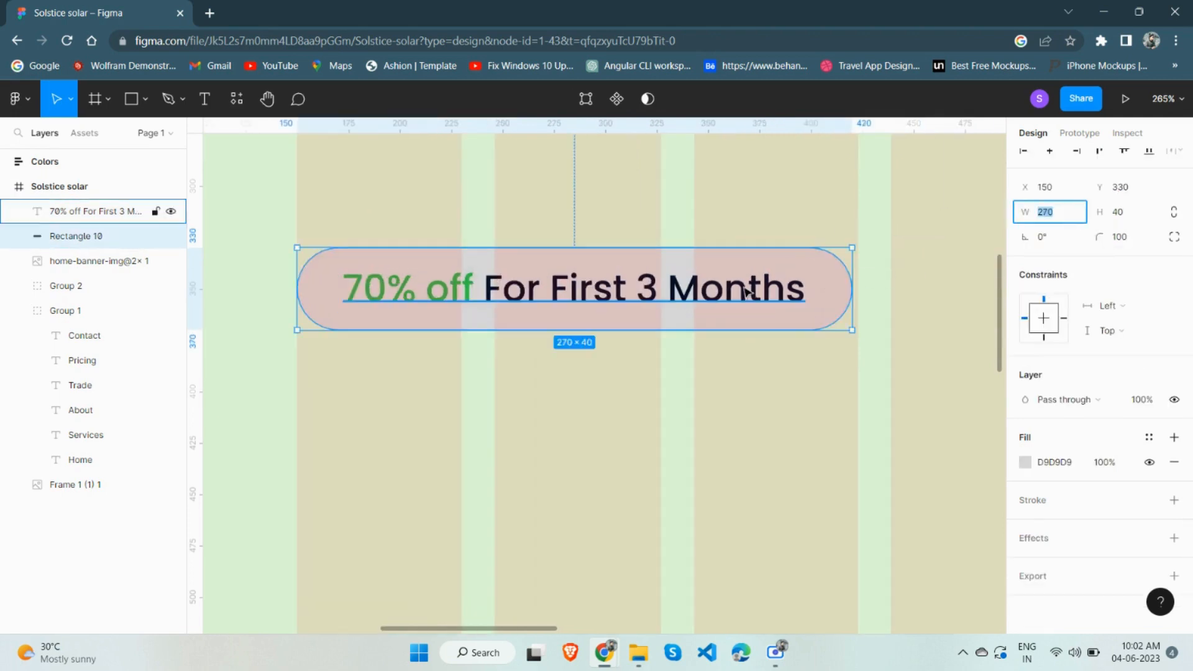
{"action": "left_click", "coordinate": [747, 292]}
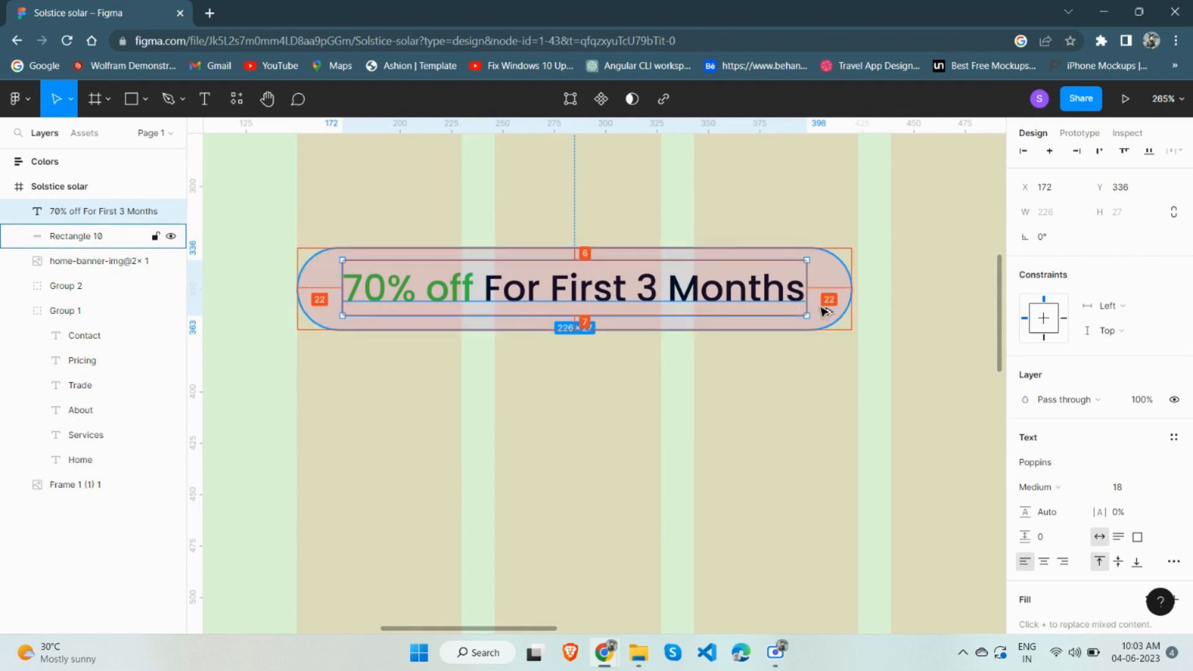
{"action": "left_click", "coordinate": [825, 311]}
{"action": "left_click", "coordinate": [1122, 218]}
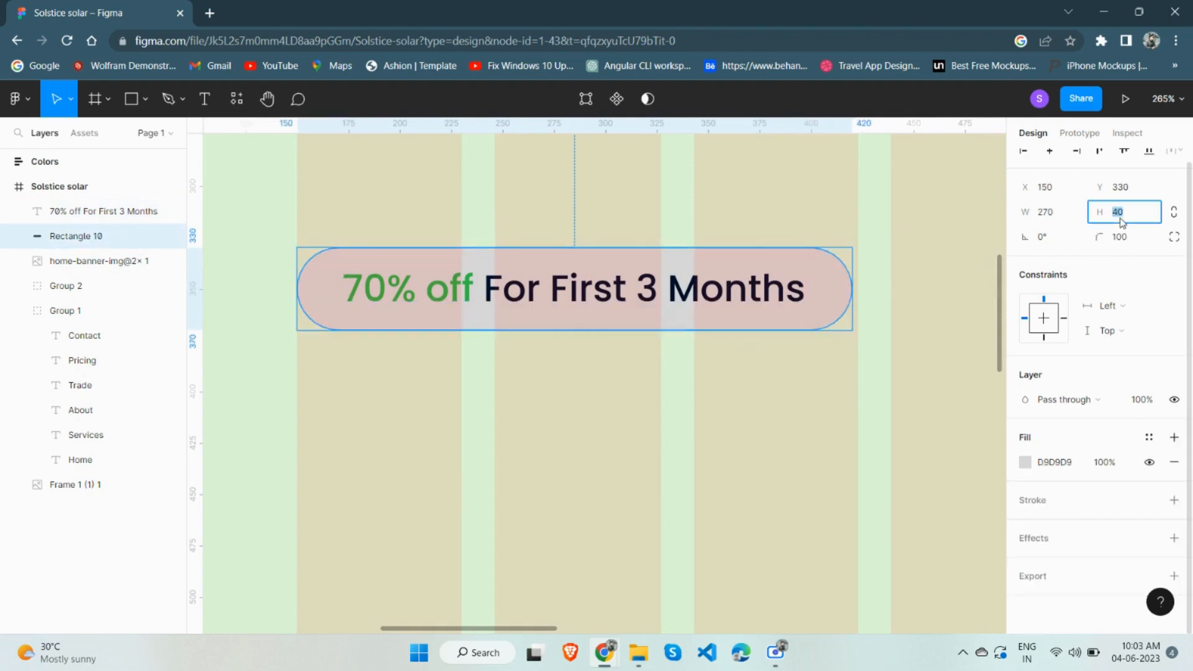
{"action": "left_click", "coordinate": [911, 334]}
Align the vertical centers of the offer text and its rectangle
{"action": "left_click", "coordinate": [807, 315]}
{"action": "left_click", "coordinate": [840, 309], "text": "shift"}
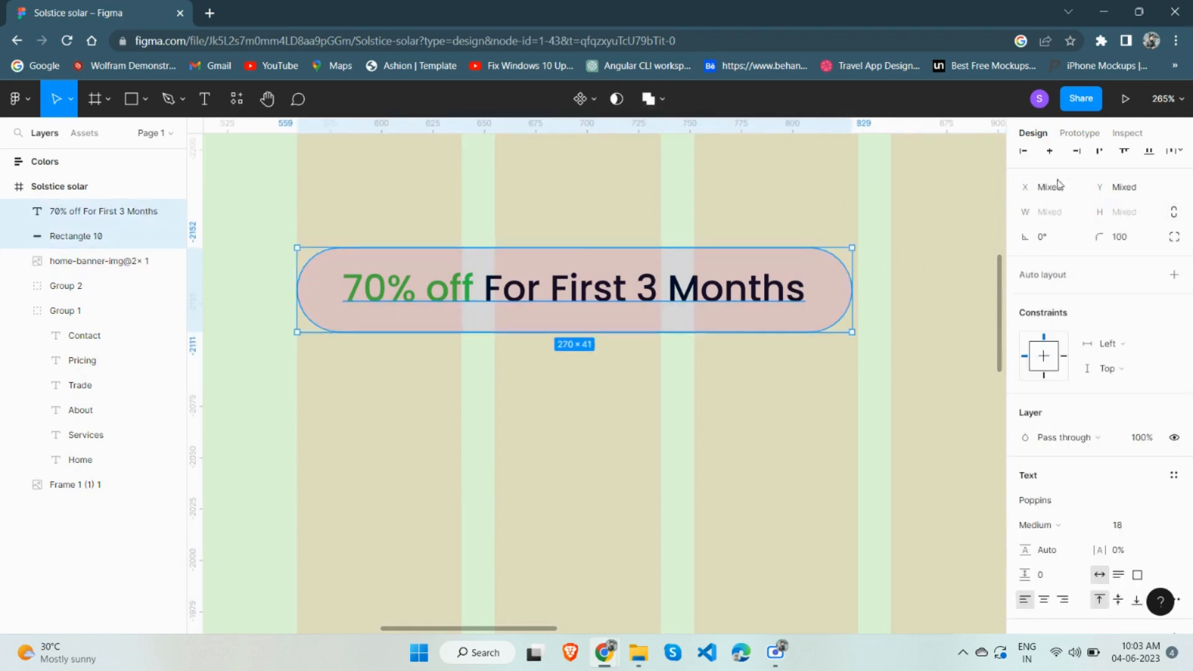
{"action": "scroll", "coordinate": [1057, 171], "scroll_direction": "up", "scroll_amount": 1}
{"action": "left_click", "coordinate": [1123, 160]}
Lock the home banner image layer
{"action": "left_click", "coordinate": [932, 267]}
{"action": "scroll", "coordinate": [658, 414], "scroll_direction": "down", "scroll_amount": 3}
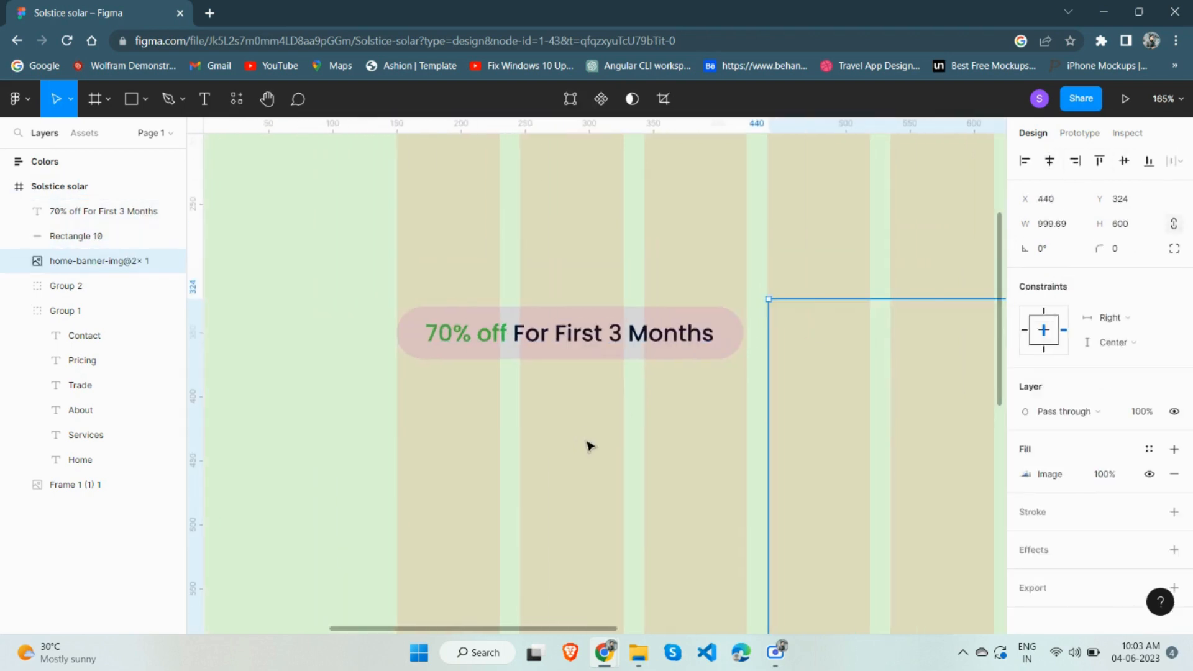
{"action": "left_click", "coordinate": [333, 331]}
{"action": "scroll", "coordinate": [565, 331], "scroll_direction": "left", "scroll_amount": 3}
{"action": "scroll", "coordinate": [562, 342], "scroll_direction": "down", "scroll_amount": 2}
{"action": "scroll", "coordinate": [558, 351], "scroll_direction": "down", "scroll_amount": 3}
{"action": "scroll", "coordinate": [557, 349], "scroll_direction": "right", "scroll_amount": 1}
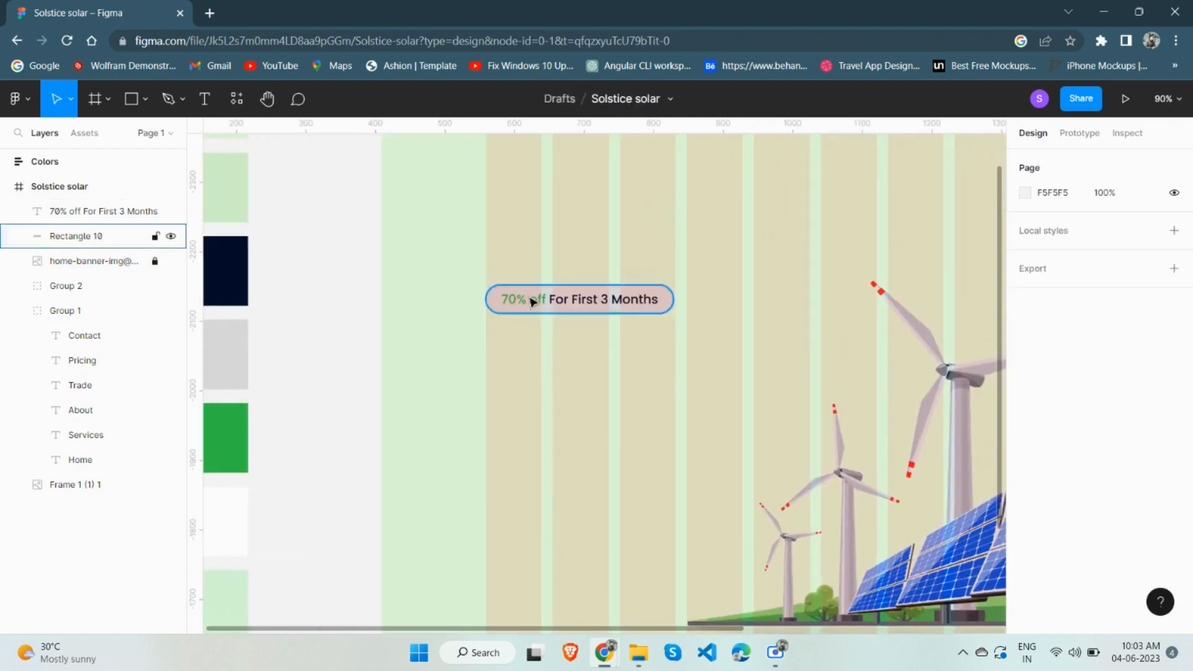
Fill the offer rectangle with the light green D1F2CA sampled from the second palette swatch
{"action": "scroll", "coordinate": [534, 301], "scroll_direction": "left", "scroll_amount": 3}
{"action": "left_click", "coordinate": [665, 305]}
{"action": "scroll", "coordinate": [433, 318], "scroll_direction": "up", "scroll_amount": 3}
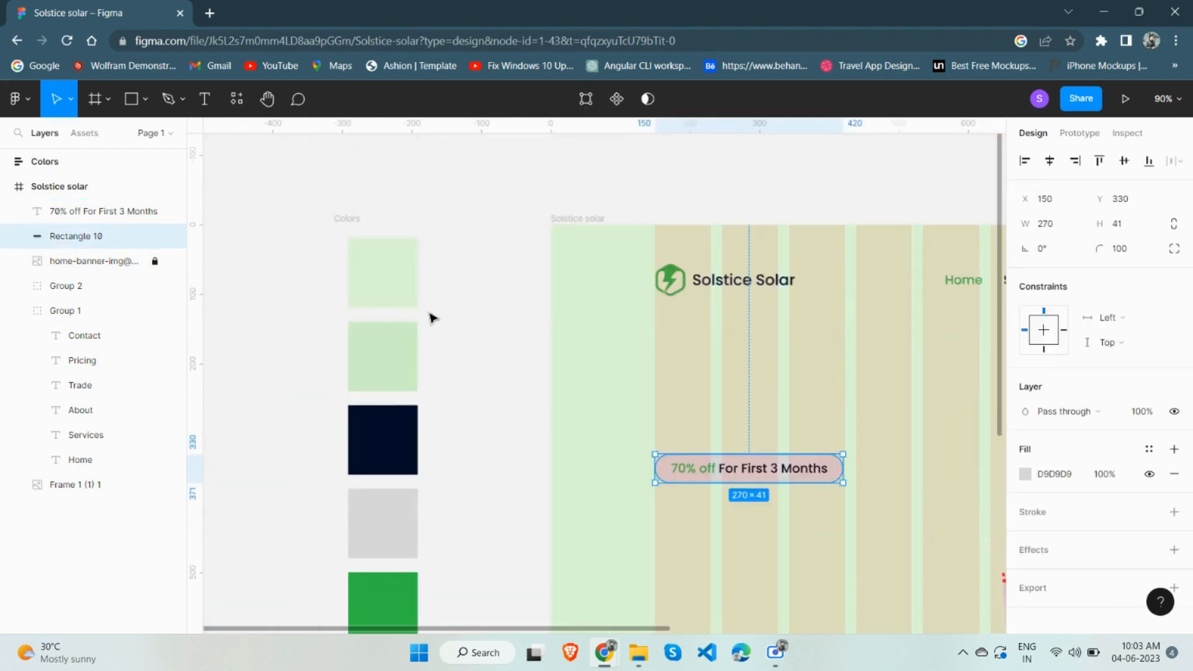
{"action": "scroll", "coordinate": [427, 366], "scroll_direction": "down", "scroll_amount": 1}
{"action": "scroll", "coordinate": [1031, 443], "scroll_direction": "down", "scroll_amount": 1}
{"action": "left_click", "coordinate": [1026, 463]}
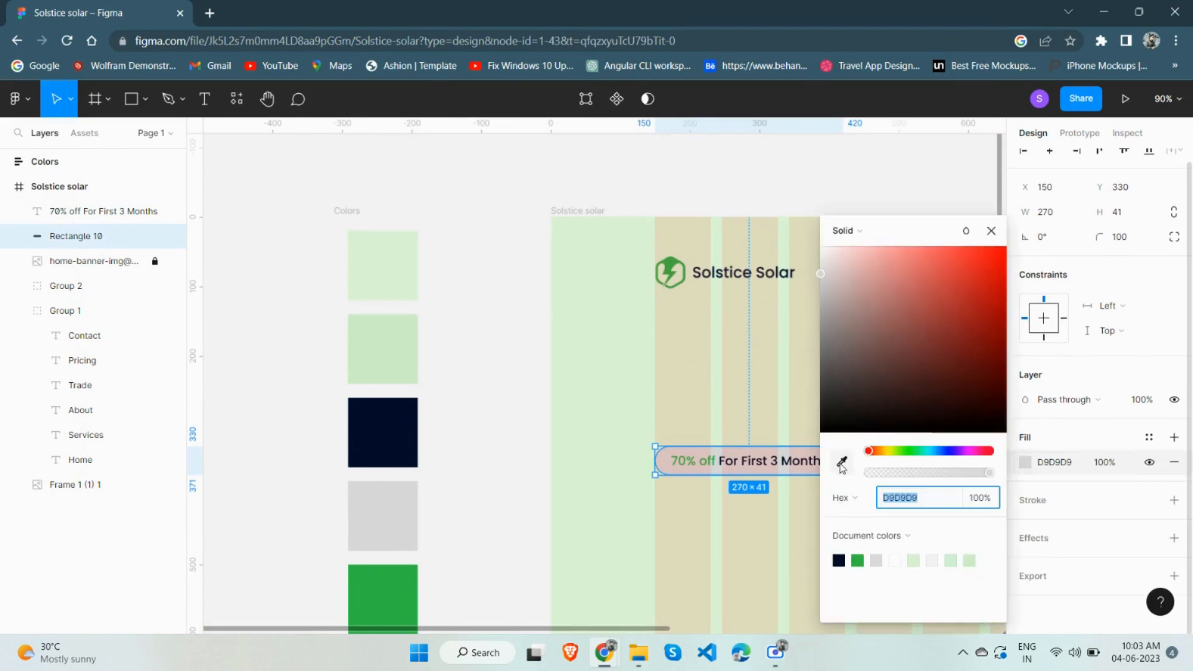
{"action": "left_click", "coordinate": [842, 460]}
{"action": "left_click", "coordinate": [404, 349]}
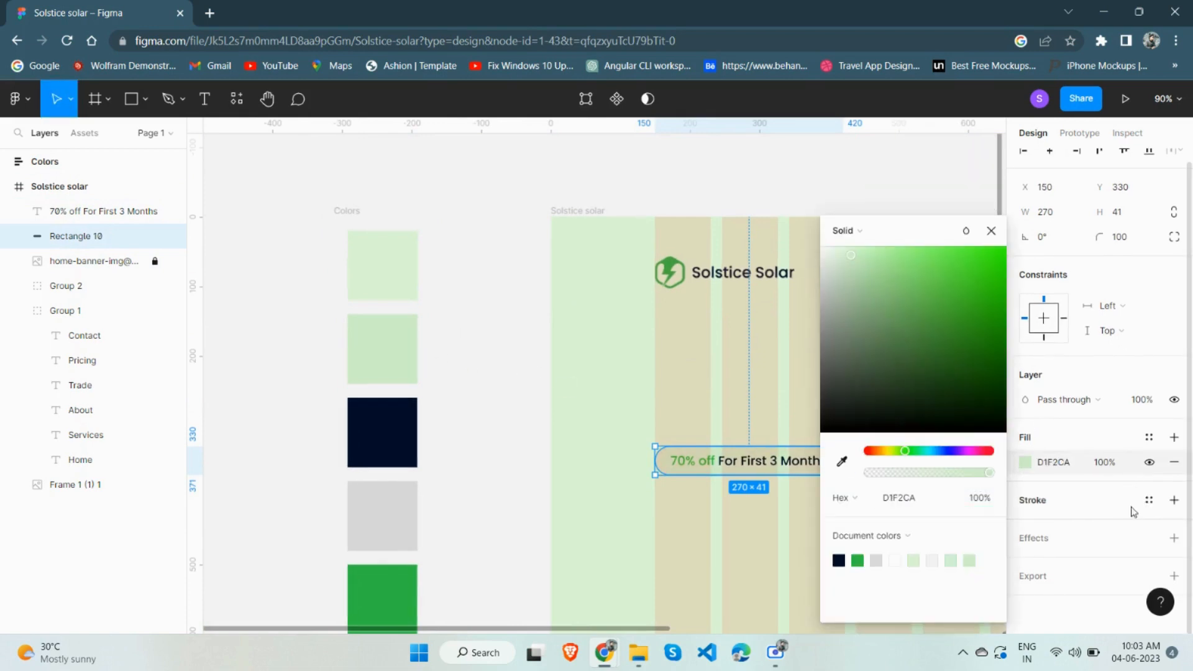
Add a 1 px inside stroke to the offer rectangle, colored with the pale green swatch below the white one
{"action": "left_click", "coordinate": [1173, 500]}
{"action": "scroll", "coordinate": [578, 494], "scroll_direction": "down", "scroll_amount": 6}
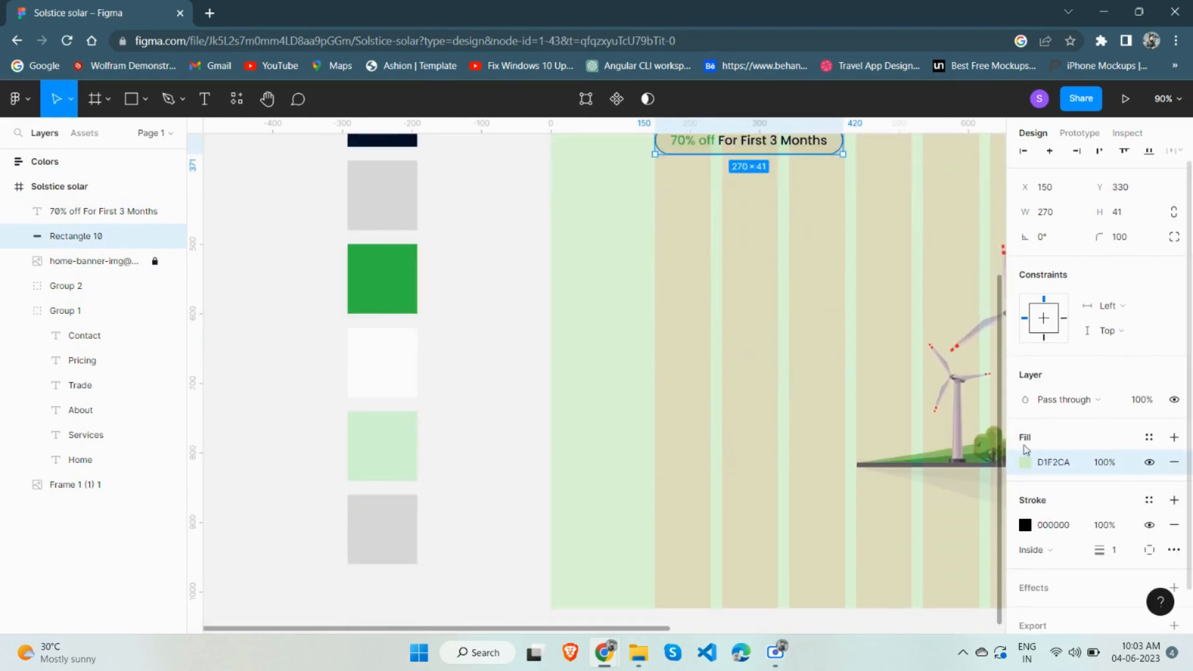
{"action": "left_click", "coordinate": [1026, 526]}
{"action": "left_click", "coordinate": [842, 460]}
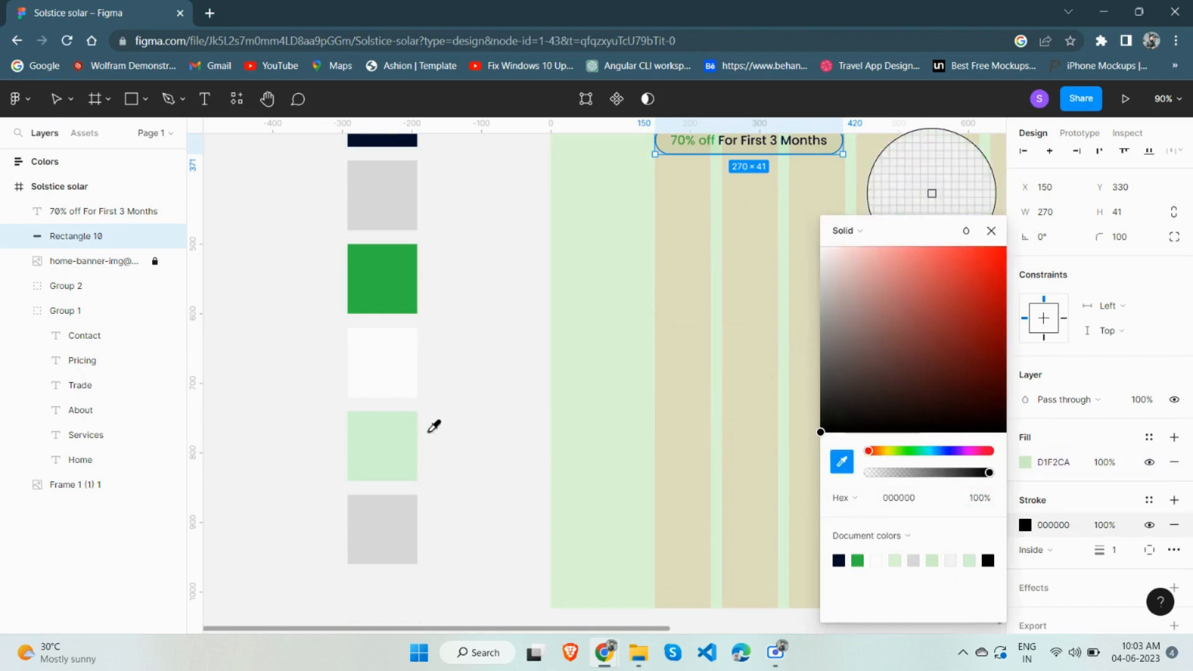
{"action": "left_click", "coordinate": [407, 435]}
{"action": "left_click", "coordinate": [467, 387]}
Add the headline text "We provide city lighting control solutions!" on two lines below the discount label, breaking after "lighting"
{"action": "scroll", "coordinate": [684, 267], "scroll_direction": "up", "scroll_amount": 2}
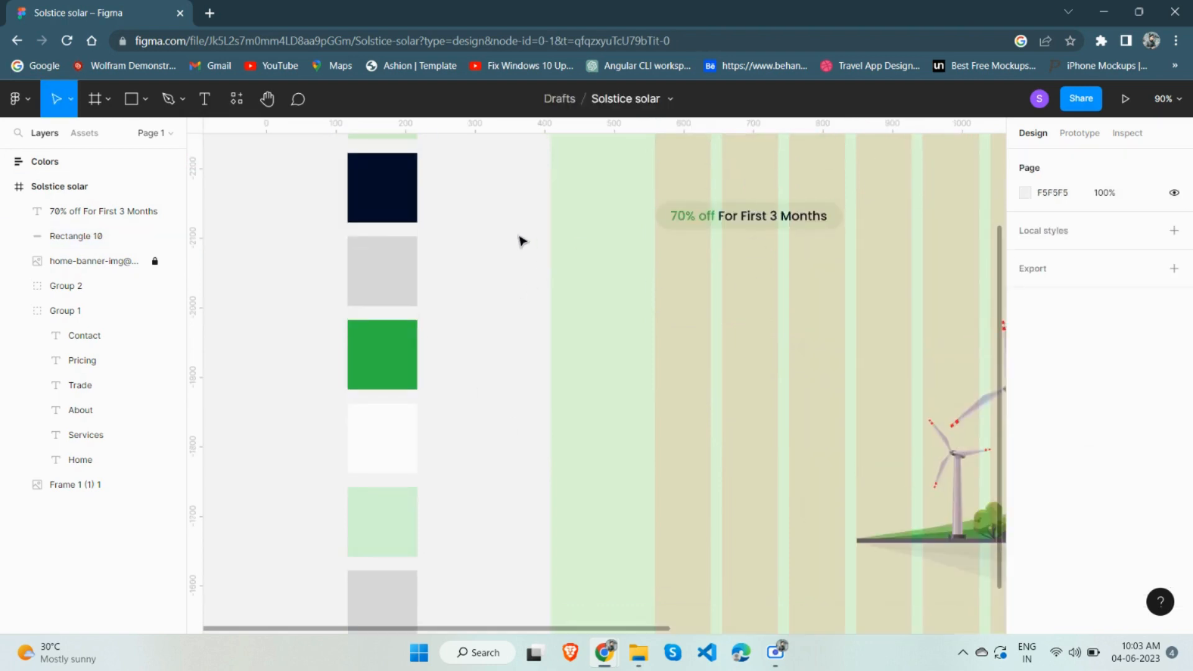
{"action": "scroll", "coordinate": [520, 241], "scroll_direction": "right", "scroll_amount": 5}
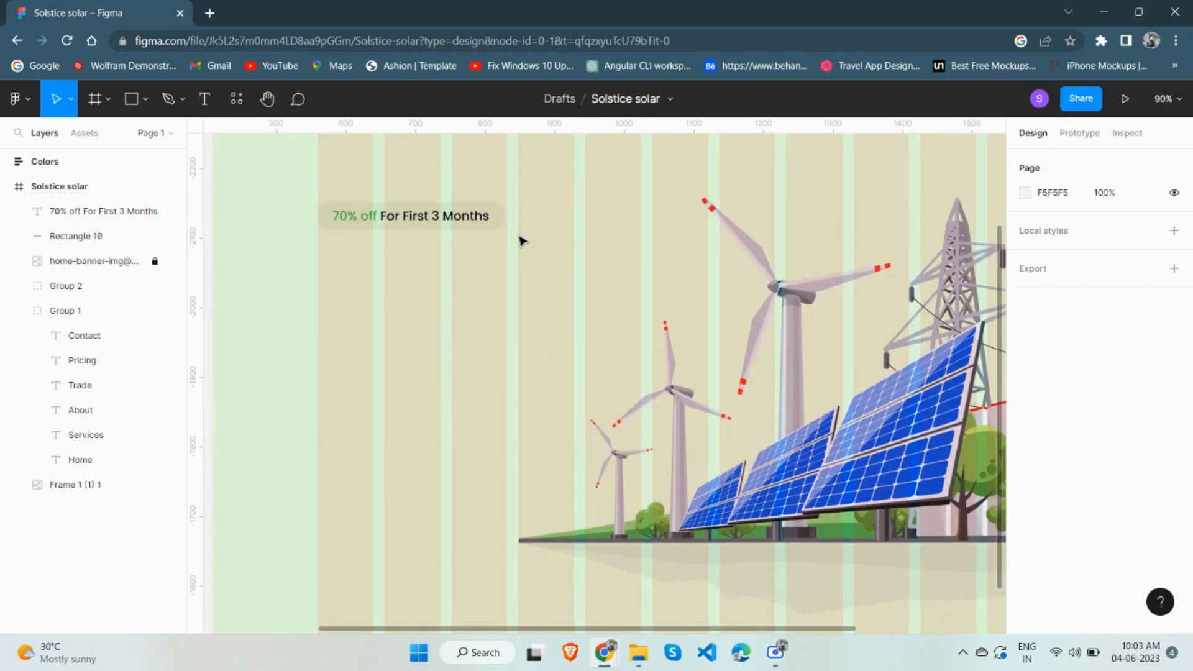
{"action": "left_click", "coordinate": [204, 99]}
{"action": "left_click", "coordinate": [345, 266]}
{"action": "scroll", "coordinate": [387, 314], "scroll_direction": "up", "scroll_amount": 3}
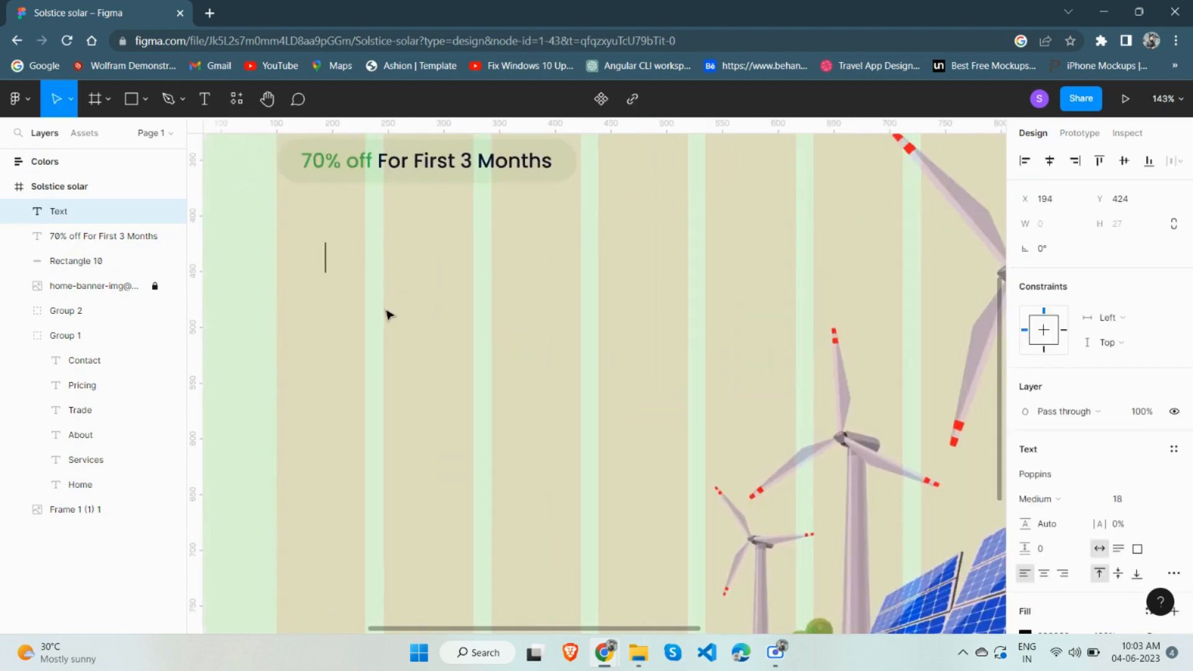
{"action": "type", "text": "We"}
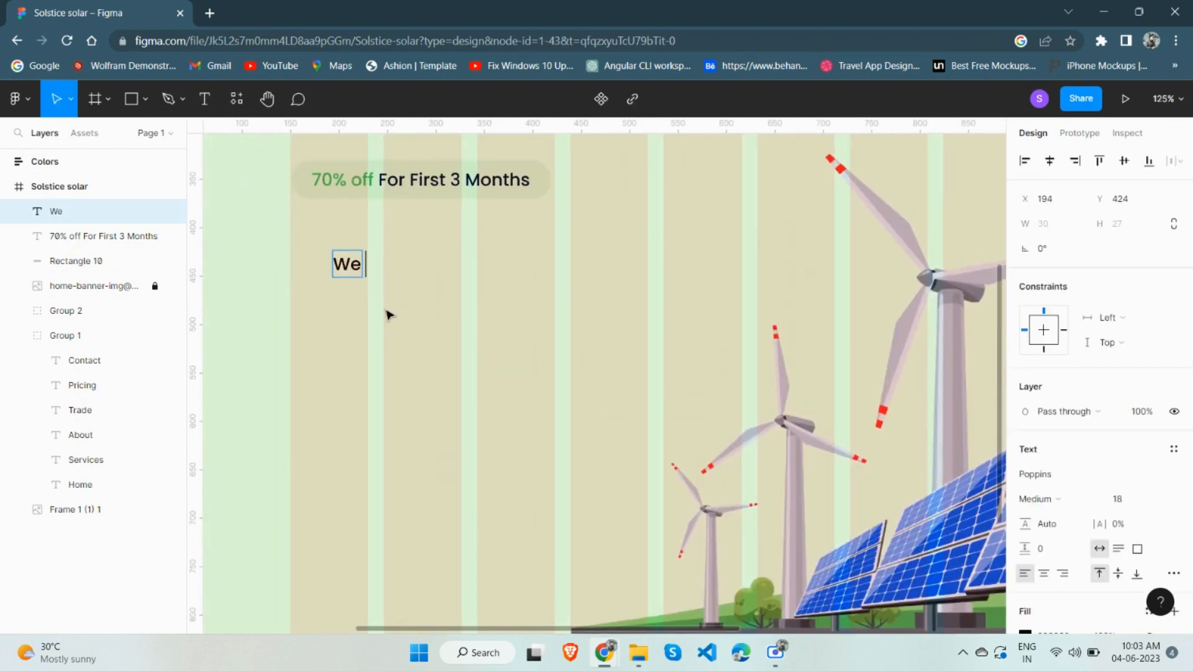
{"action": "type", "text": " prov"}
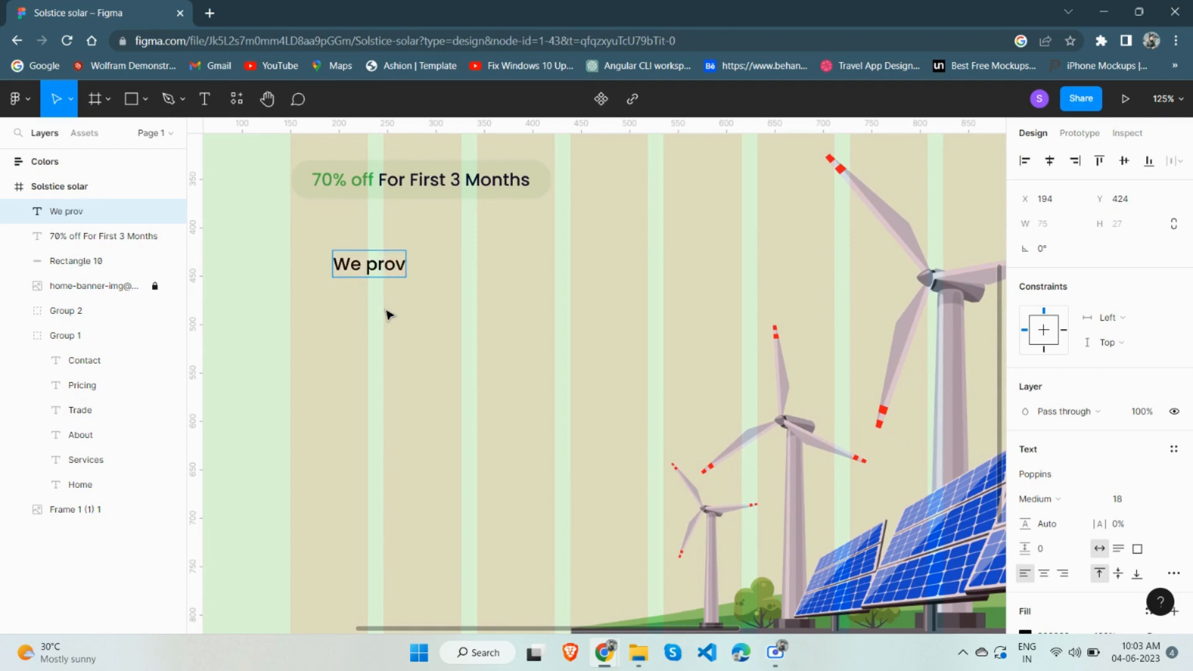
{"action": "type", "text": "ide cit"}
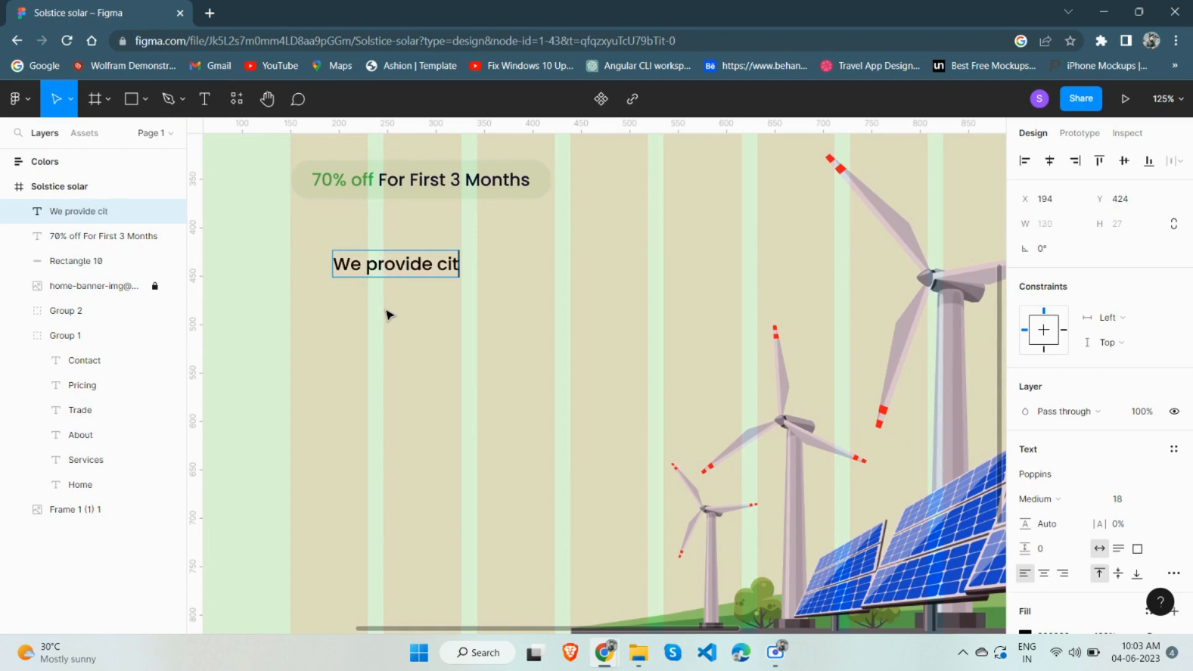
{"action": "type", "text": "y lighting"}
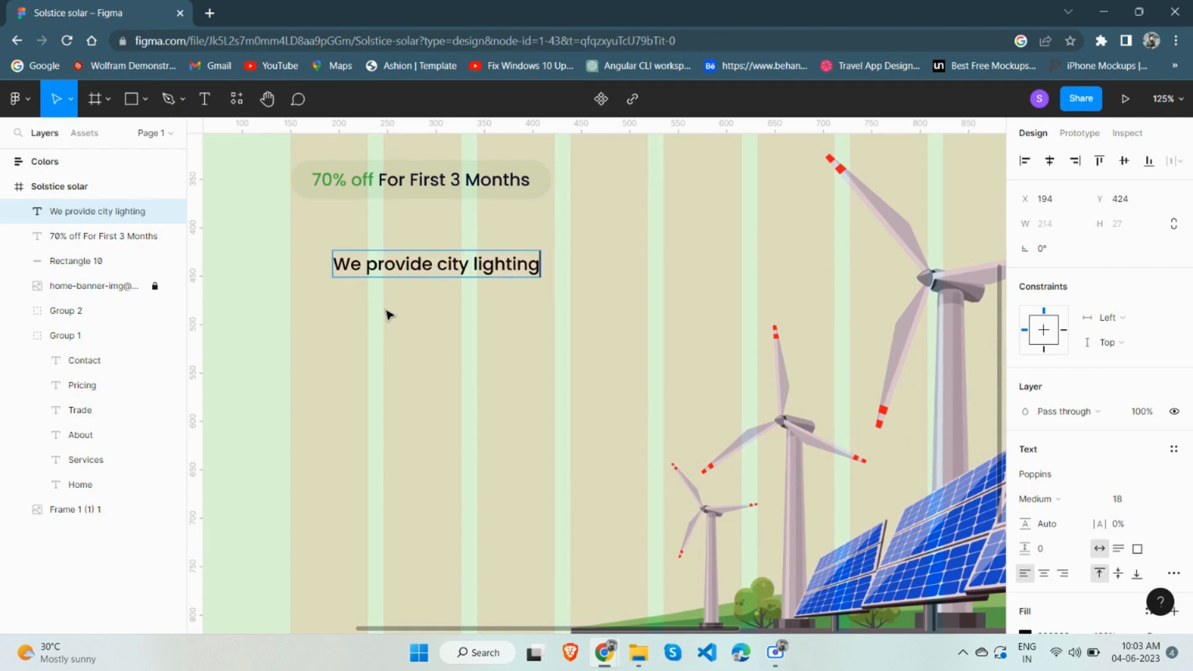
{"action": "key", "text": "Return"}
{"action": "type", "text": "cont"}
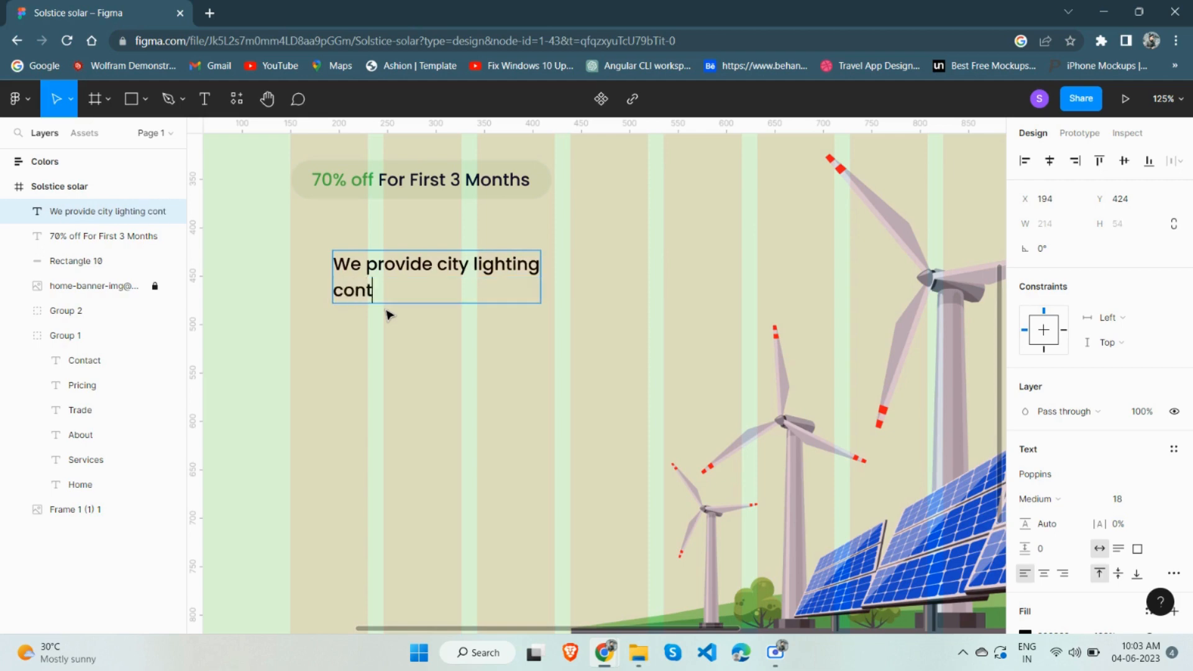
{"action": "type", "text": "rol solutions!"}
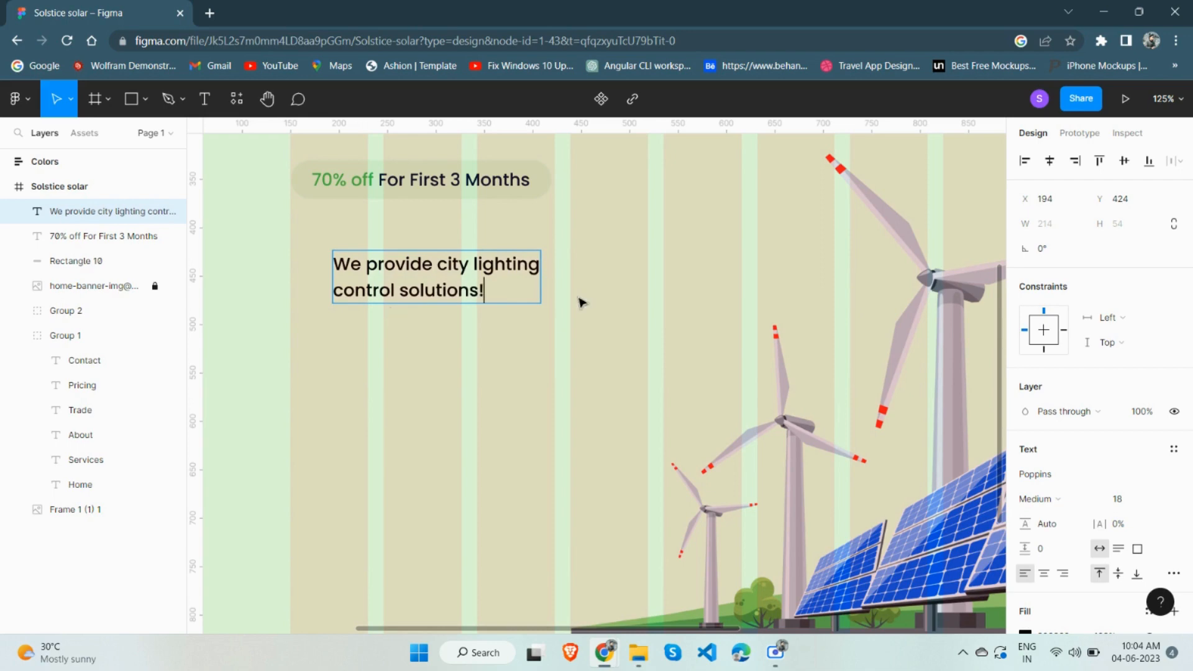
{"action": "key", "text": "Escape"}
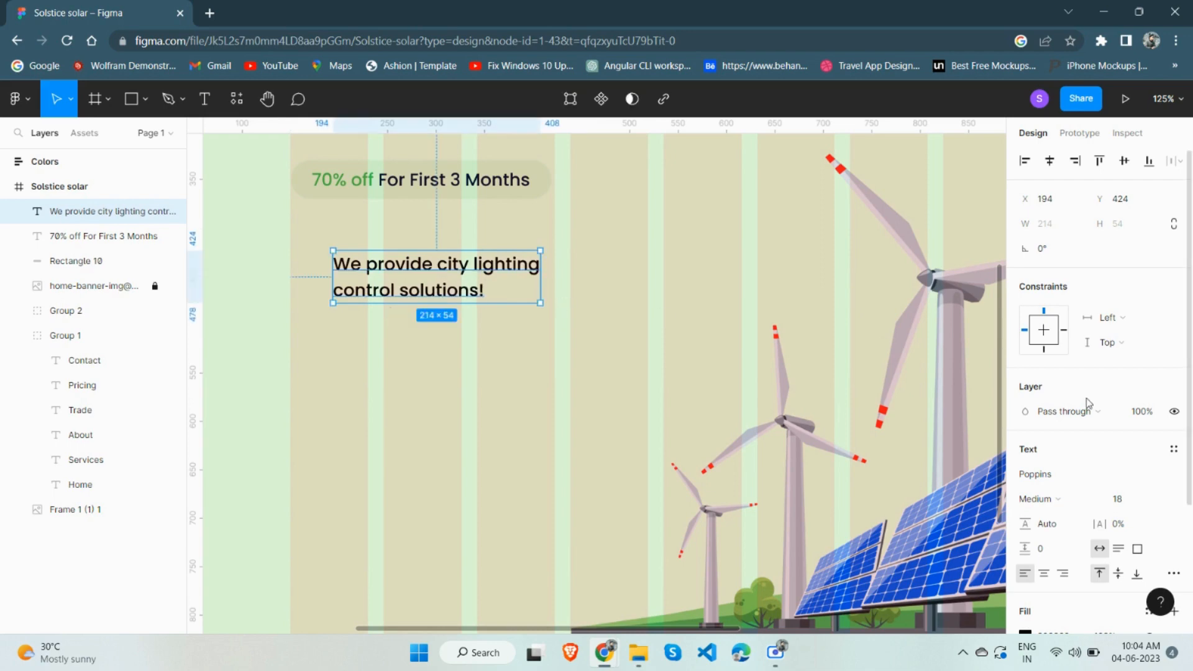
Set the headline's font size to 48 and keep its weight at Medium
{"action": "left_click", "coordinate": [1128, 501]}
{"action": "key", "text": "Return"}
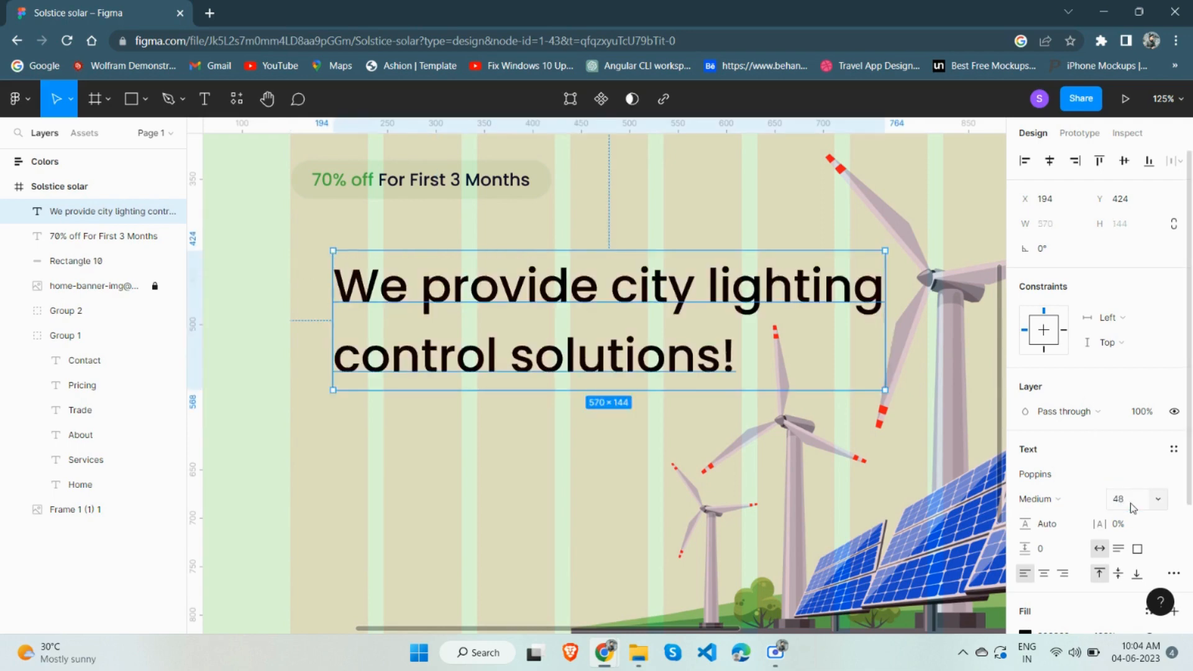
{"action": "left_click", "coordinate": [1065, 502]}
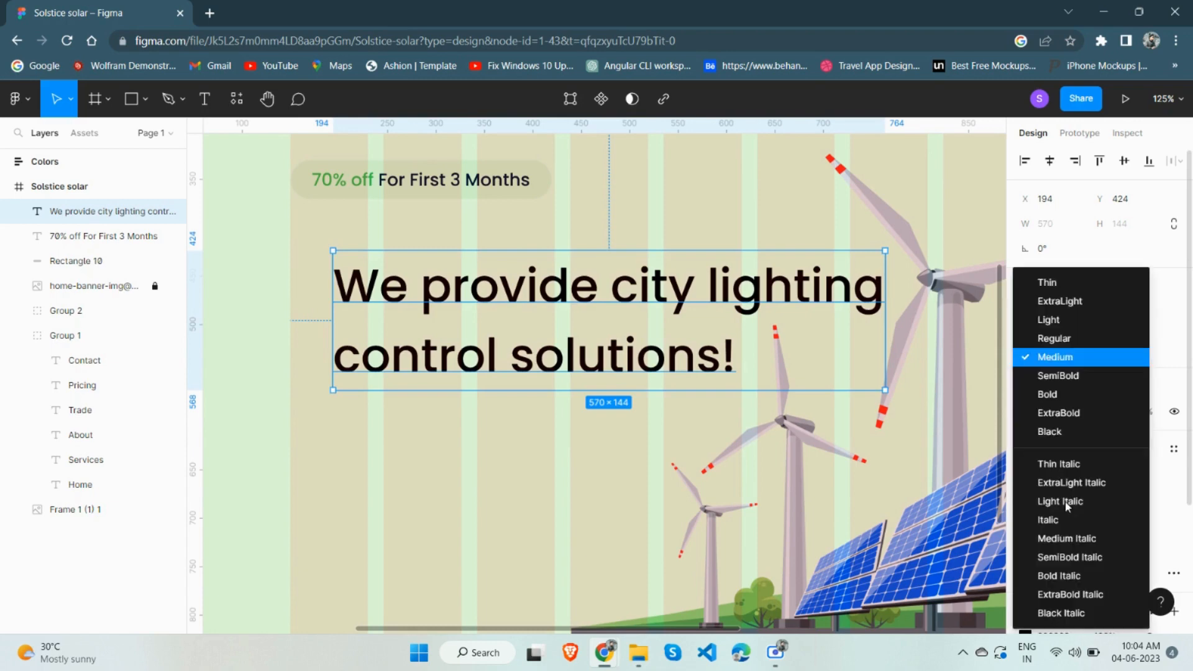
{"action": "left_click", "coordinate": [1062, 363]}
Change the font weight of the "70% off For First 3 Months" text to Regular
{"action": "left_click", "coordinate": [423, 180]}
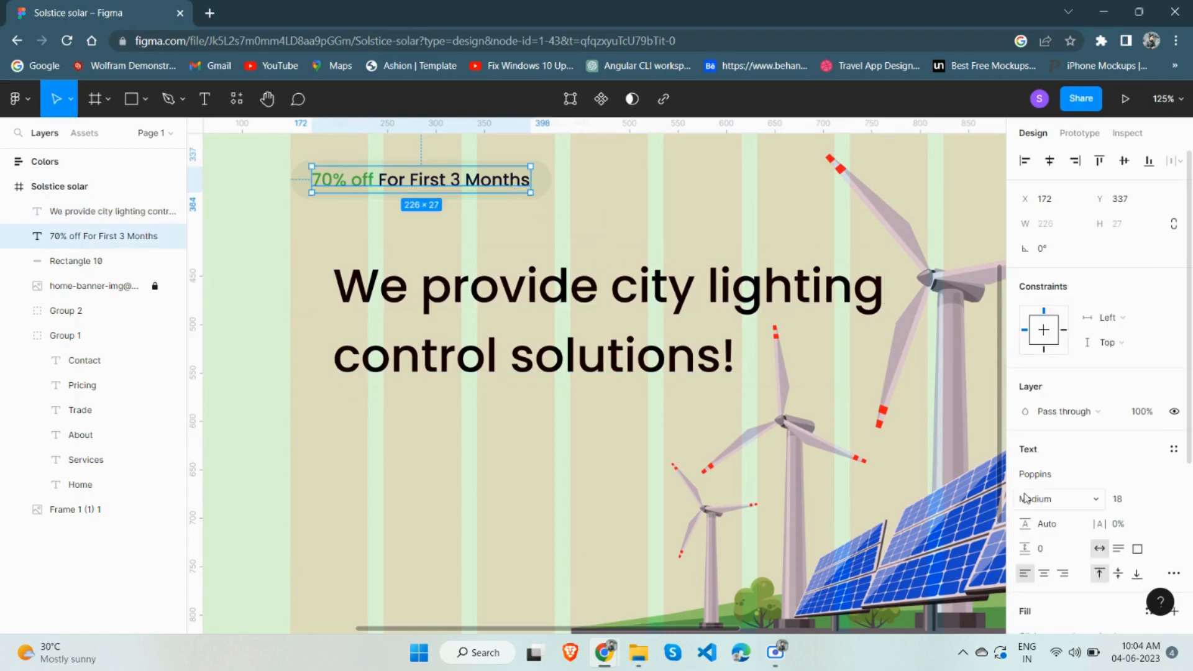
{"action": "left_click", "coordinate": [1056, 500]}
{"action": "left_click", "coordinate": [1033, 342]}
{"action": "left_click", "coordinate": [694, 338]}
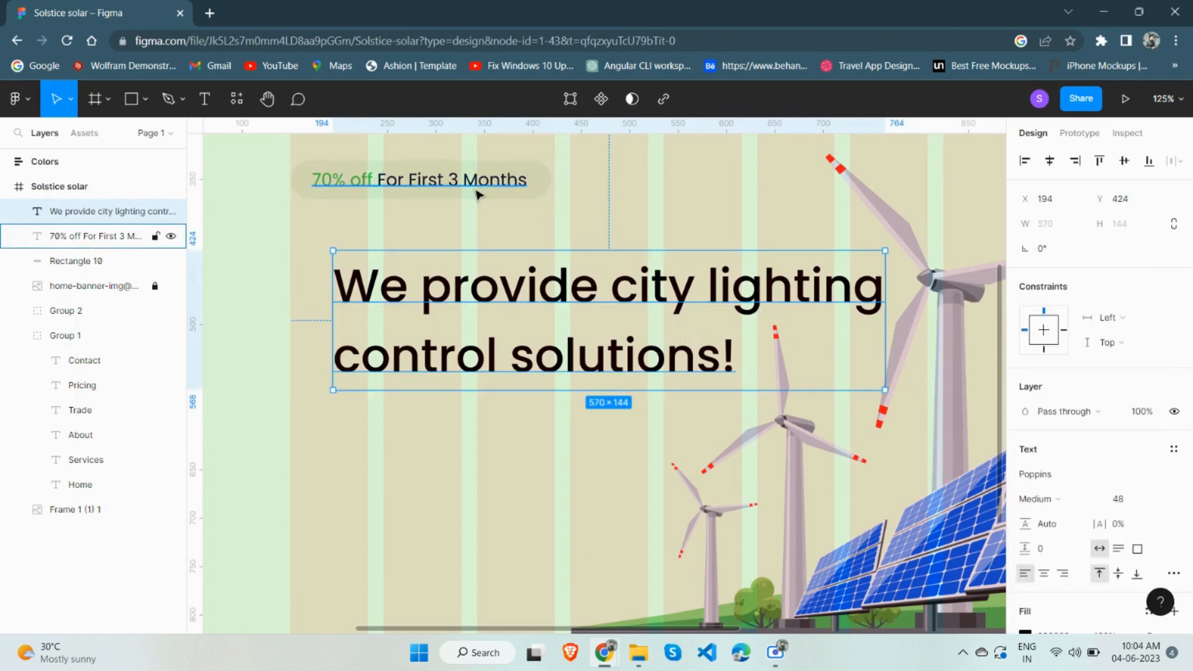
Try to align the offer rectangle with its text on the horizontal and vertical centers
{"action": "scroll", "coordinate": [477, 190], "scroll_direction": "up", "scroll_amount": 2}
{"action": "left_click", "coordinate": [522, 179]}
{"action": "key", "text": "alt"}
{"action": "left_click", "coordinate": [571, 180]}
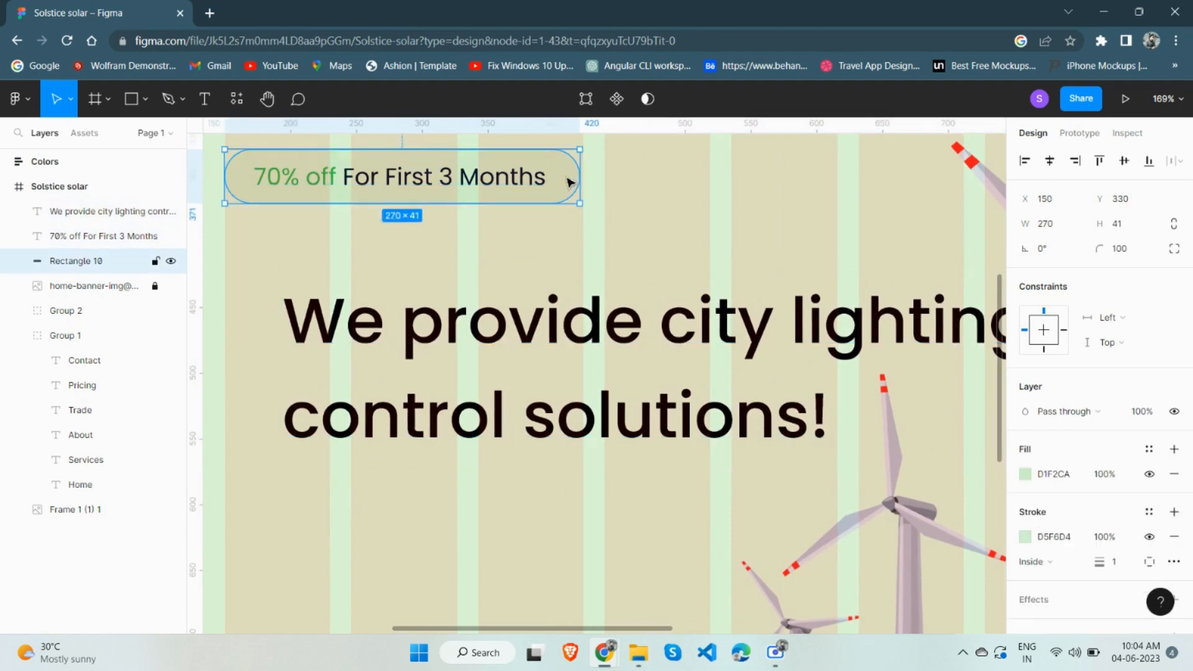
{"action": "left_click", "coordinate": [1049, 161]}
{"action": "left_click", "coordinate": [1123, 161]}
{"action": "left_click", "coordinate": [743, 250]}
Fill the headline text with the dark navy document color 00112C
{"action": "left_click", "coordinate": [740, 311]}
{"action": "scroll", "coordinate": [653, 285], "scroll_direction": "down", "scroll_amount": 5}
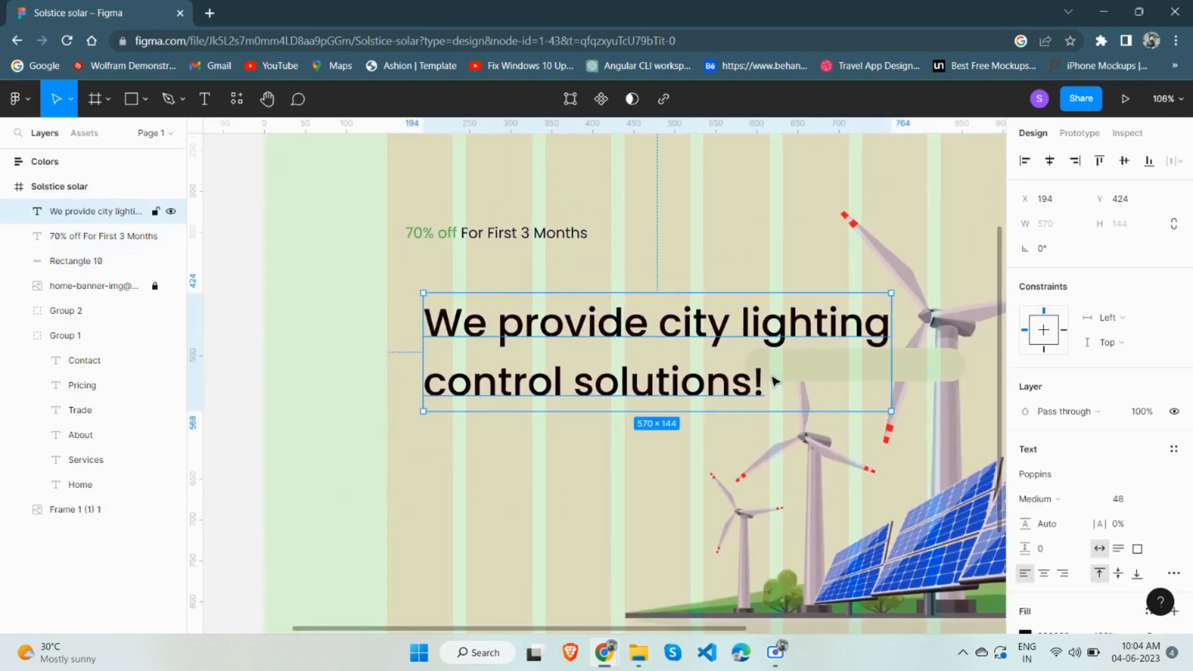
{"action": "scroll", "coordinate": [1094, 435], "scroll_direction": "down", "scroll_amount": 3}
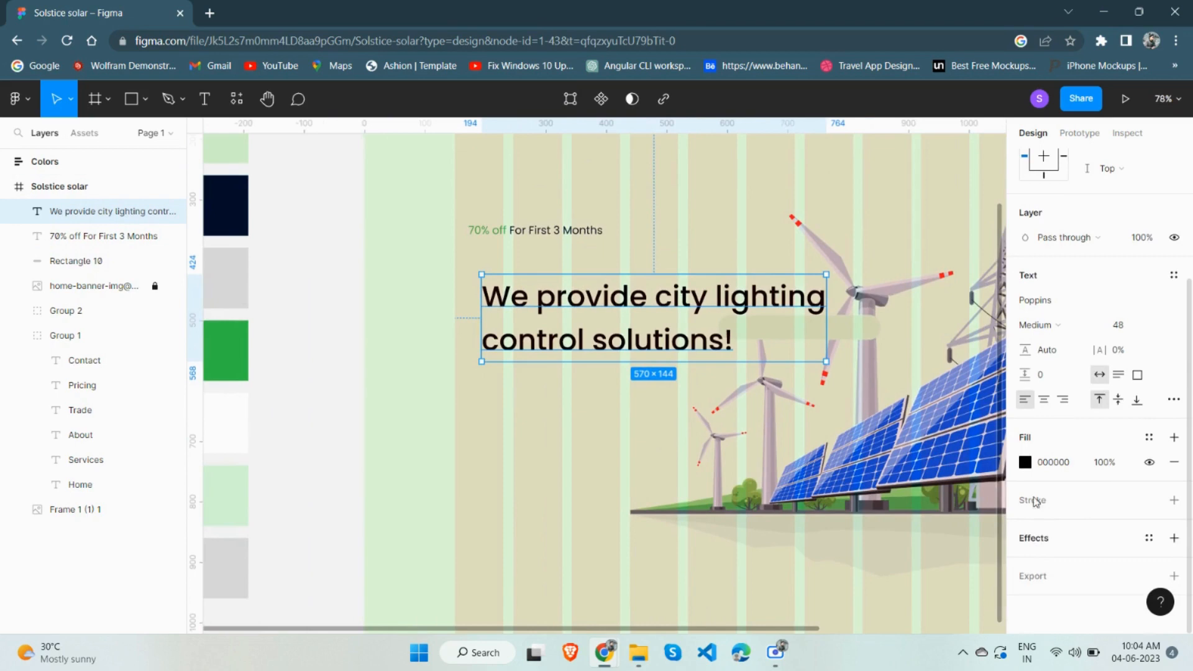
{"action": "left_click", "coordinate": [1026, 462]}
{"action": "left_click", "coordinate": [838, 560]}
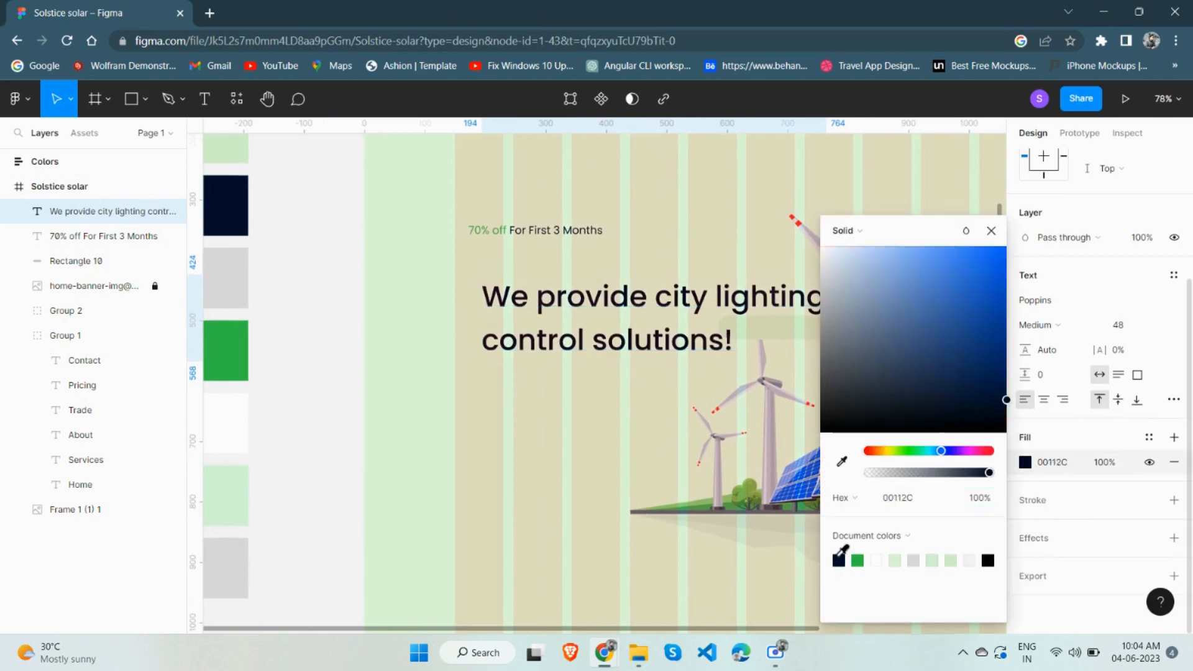
{"action": "left_click", "coordinate": [671, 404]}
Move the headline to X 150, Y 407, flush with the left edge of the first layout column
{"action": "scroll", "coordinate": [612, 339], "scroll_direction": "right", "scroll_amount": 2}
{"action": "left_click", "coordinate": [498, 295]}
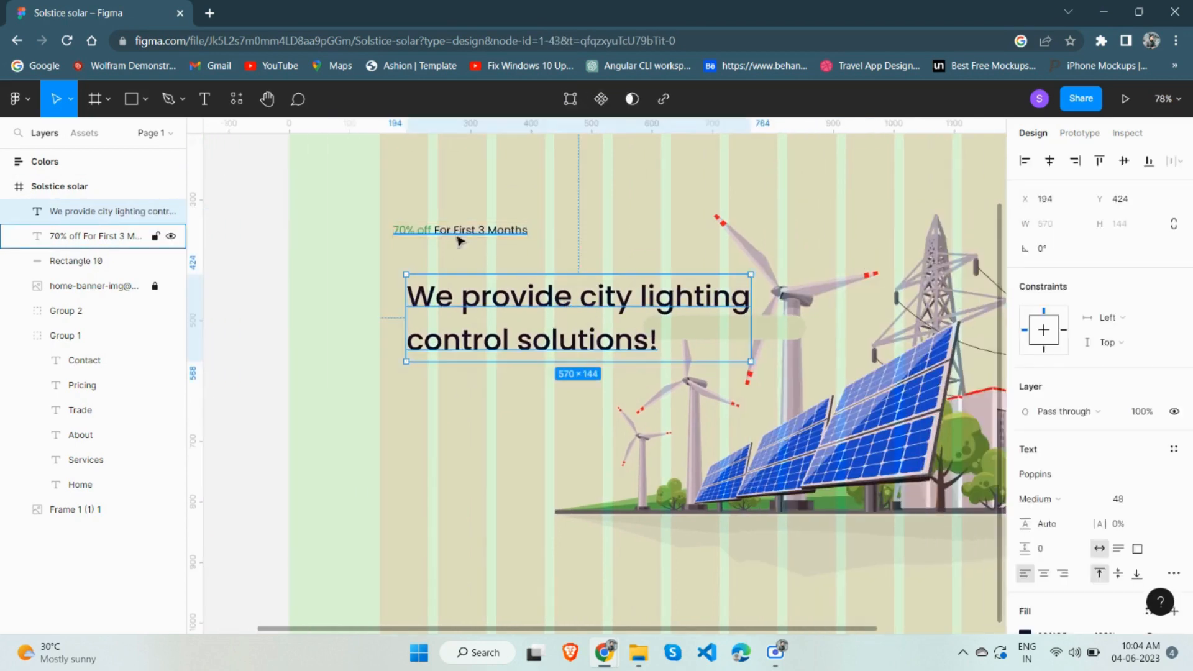
{"action": "left_click_drag", "start_coordinate": [484, 307], "coordinate": [460, 297]}
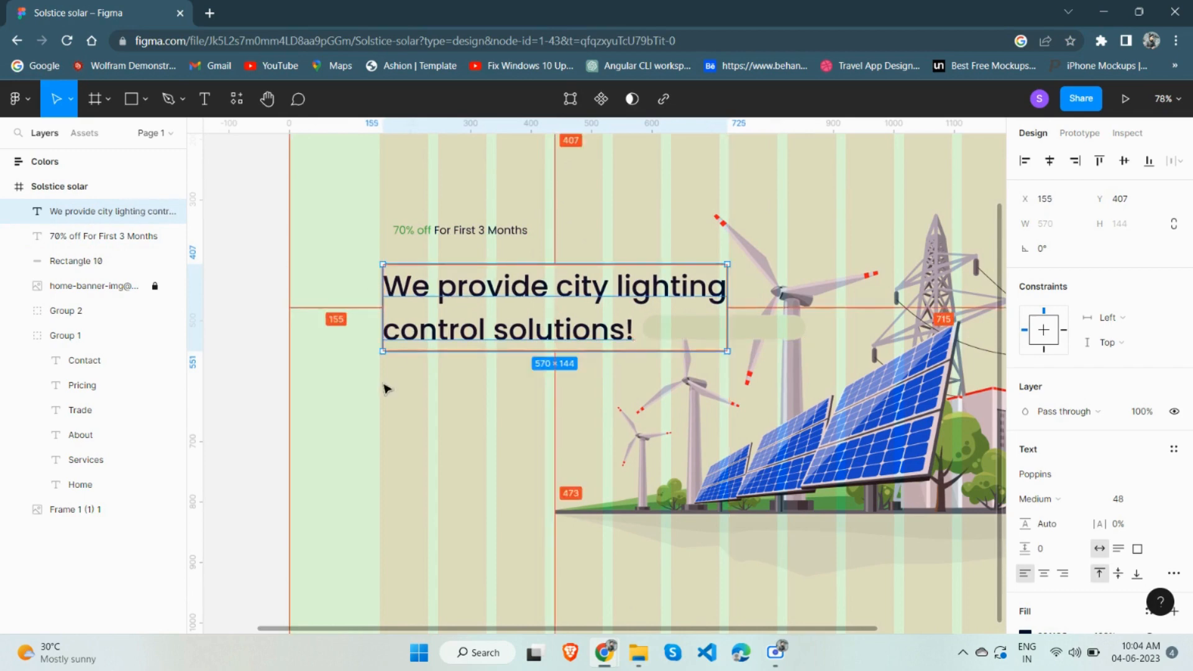
{"action": "key", "text": "Left"}
{"action": "key", "text": "Left"}
{"action": "key", "text": "Left"}
{"action": "key", "text": "Left"}
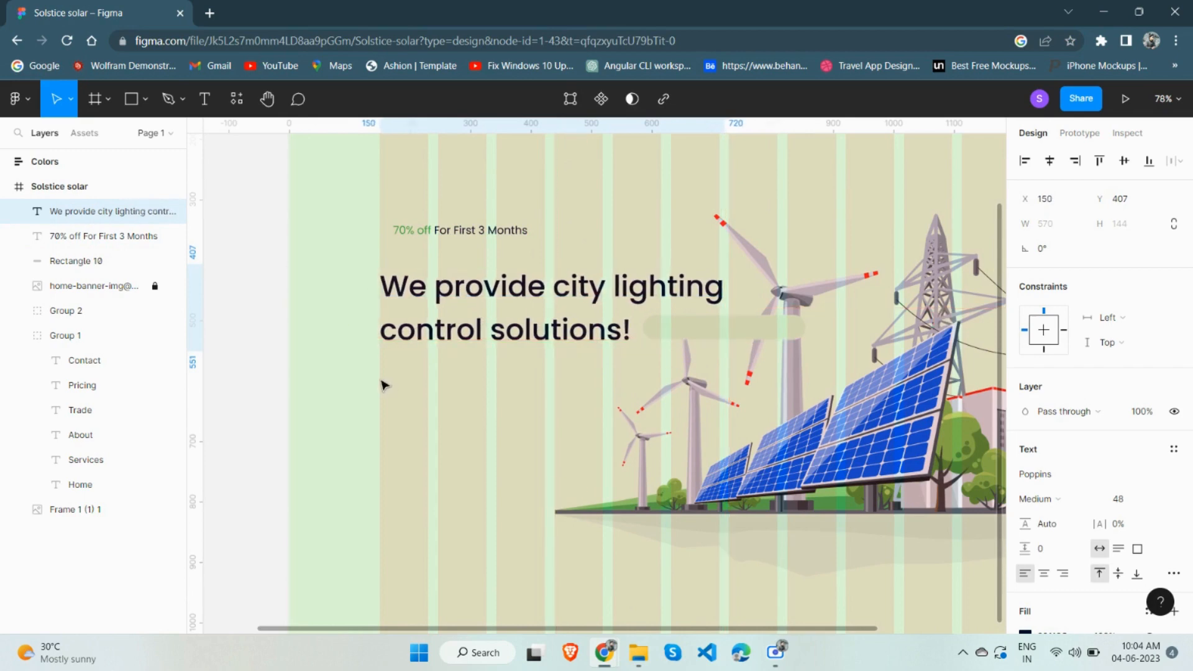
{"action": "scroll", "coordinate": [433, 339], "scroll_direction": "up", "scroll_amount": 5}
{"action": "key", "text": "Right"}
{"action": "key", "text": "Right"}
{"action": "key", "text": "Right"}
{"action": "key", "text": "Right"}
{"action": "key", "text": "Left"}
{"action": "key", "text": "Left"}
{"action": "key", "text": "Left"}
{"action": "key", "text": "Left"}
{"action": "key", "text": "Left"}
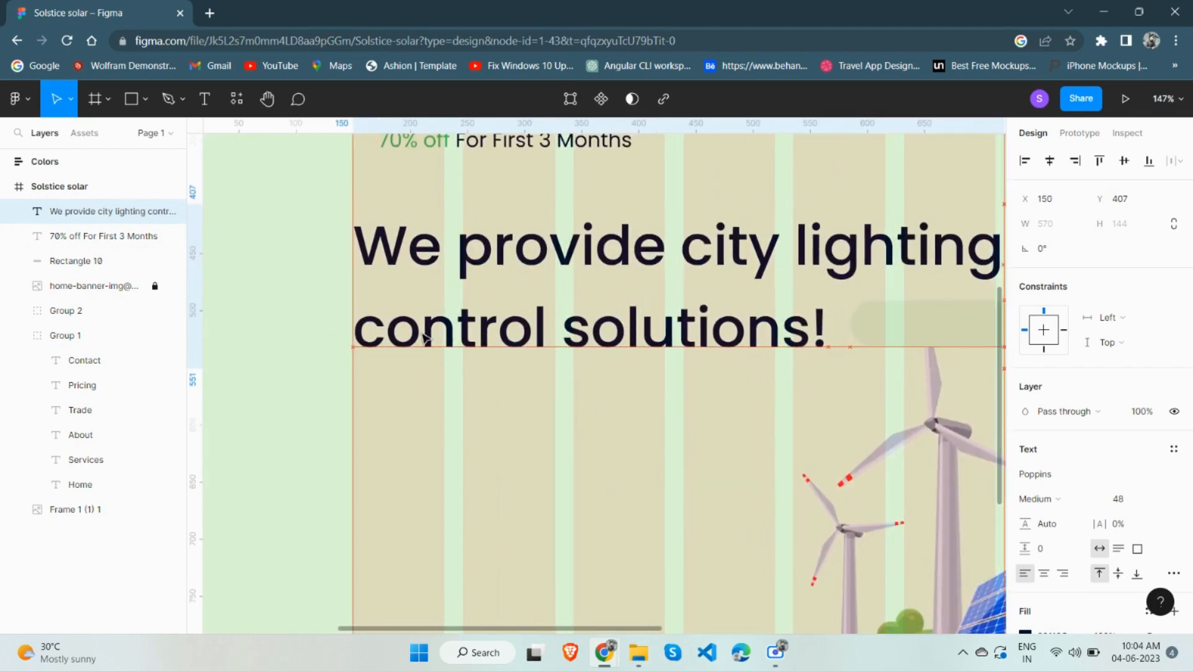
Raise the headline to Y 377, closer to the offer text
{"action": "scroll", "coordinate": [545, 405], "scroll_direction": "up", "scroll_amount": 4}
{"action": "key", "text": "shift+Up"}
{"action": "key", "text": "shift+Up"}
{"action": "key", "text": "shift+Up"}
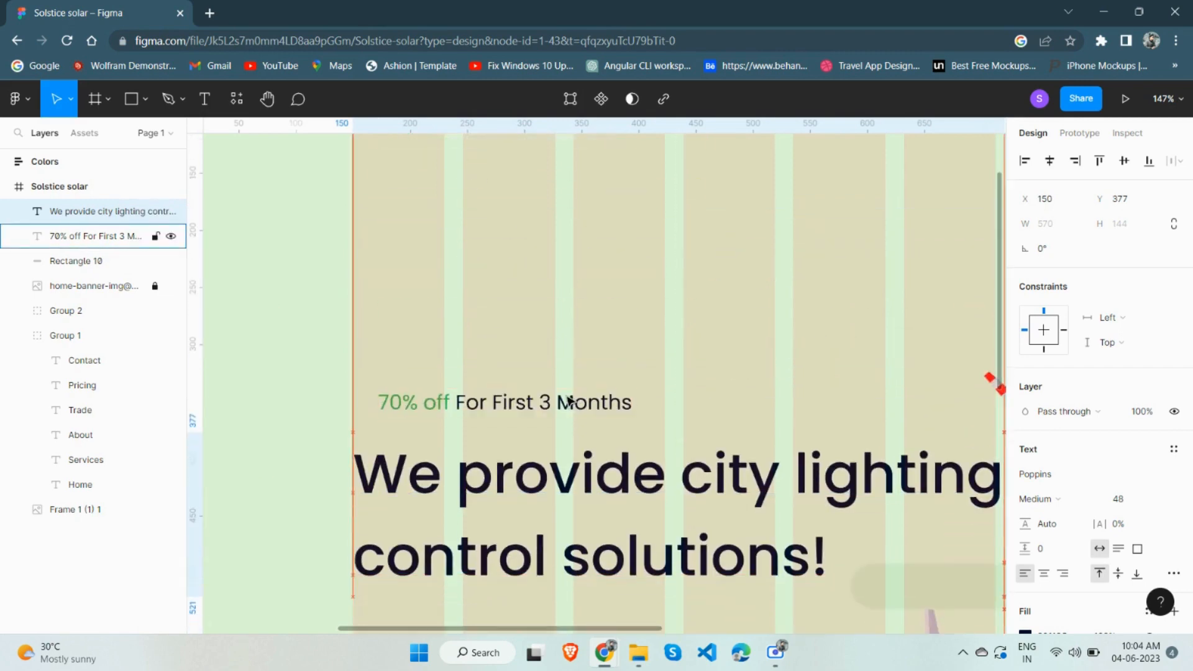
{"action": "scroll", "coordinate": [569, 400], "scroll_direction": "down", "scroll_amount": 2}
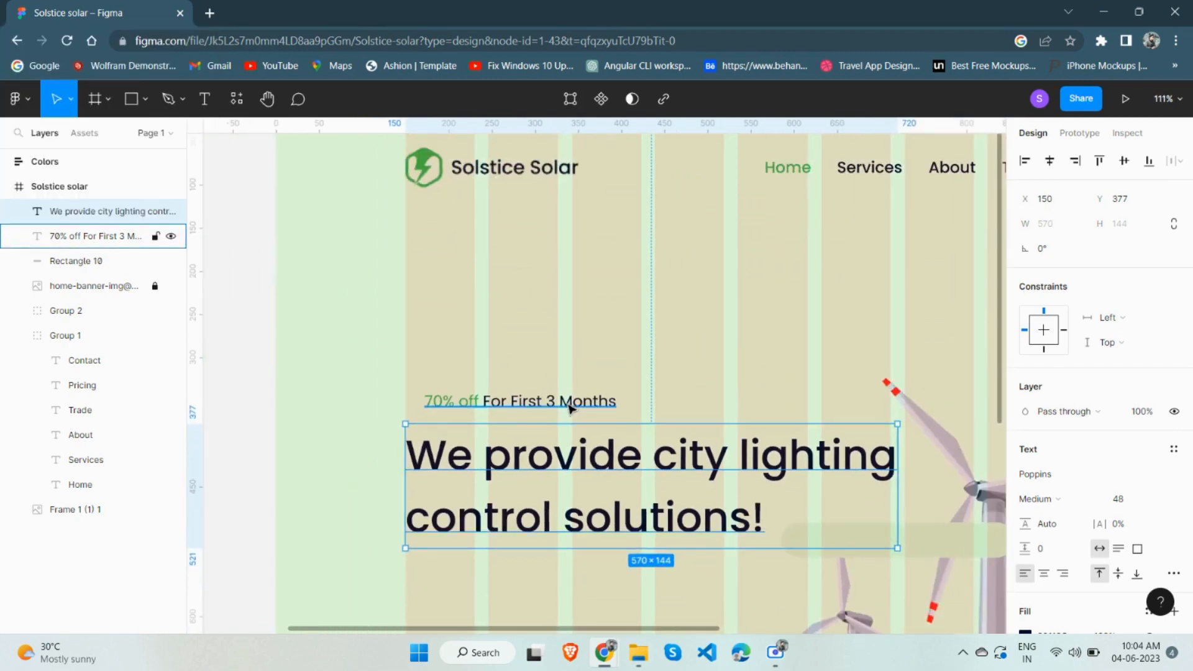
Undo the headline moves, its navy fill and the offer rectangle's alignment
{"action": "left_click", "coordinate": [575, 401]}
{"action": "key", "text": "ctrl+z"}
{"action": "key", "text": "ctrl+z"}
{"action": "key", "text": "ctrl+z"}
{"action": "key", "text": "ctrl+z"}
{"action": "key", "text": "ctrl+z"}
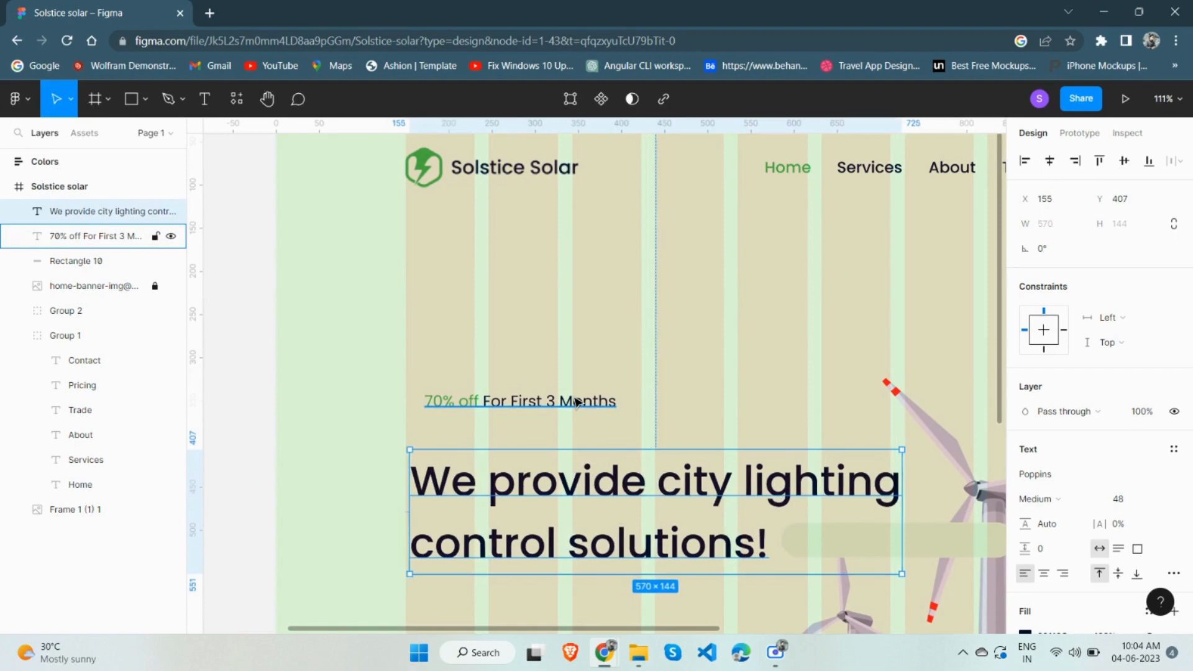
{"action": "key", "text": "ctrl+z"}
{"action": "key", "text": "ctrl+z"}
{"action": "key", "text": "ctrl+z"}
{"action": "key", "text": "ctrl+z"}
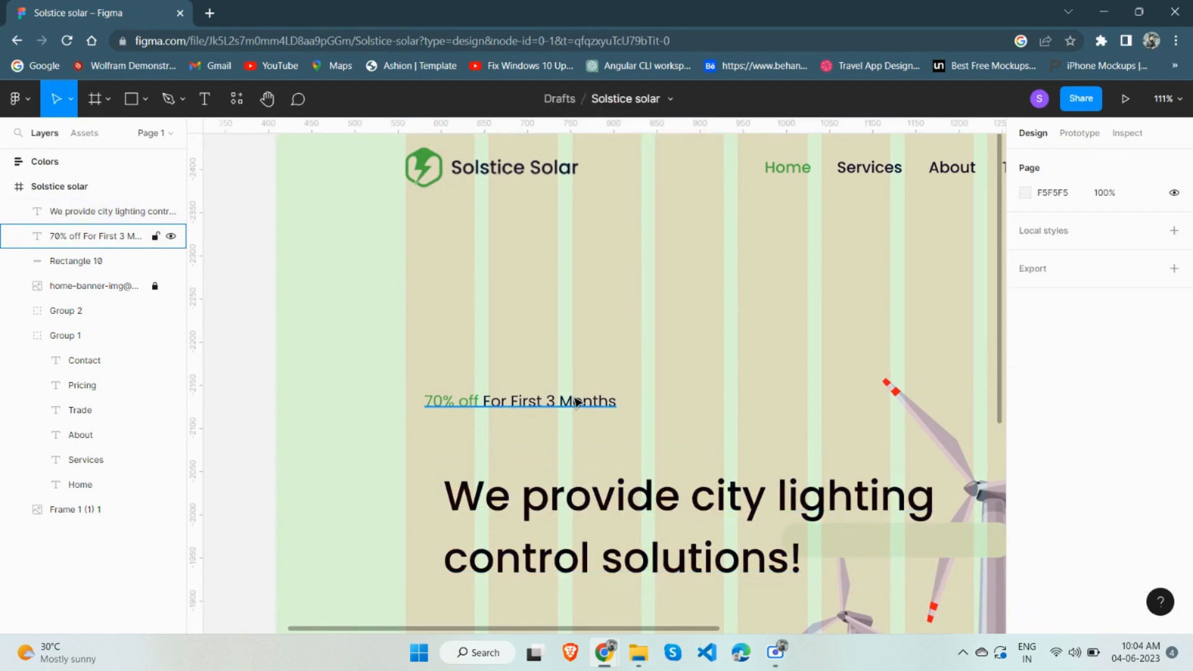
Center the offer text horizontally on its pill-shaped rectangle
{"action": "left_click", "coordinate": [578, 415]}
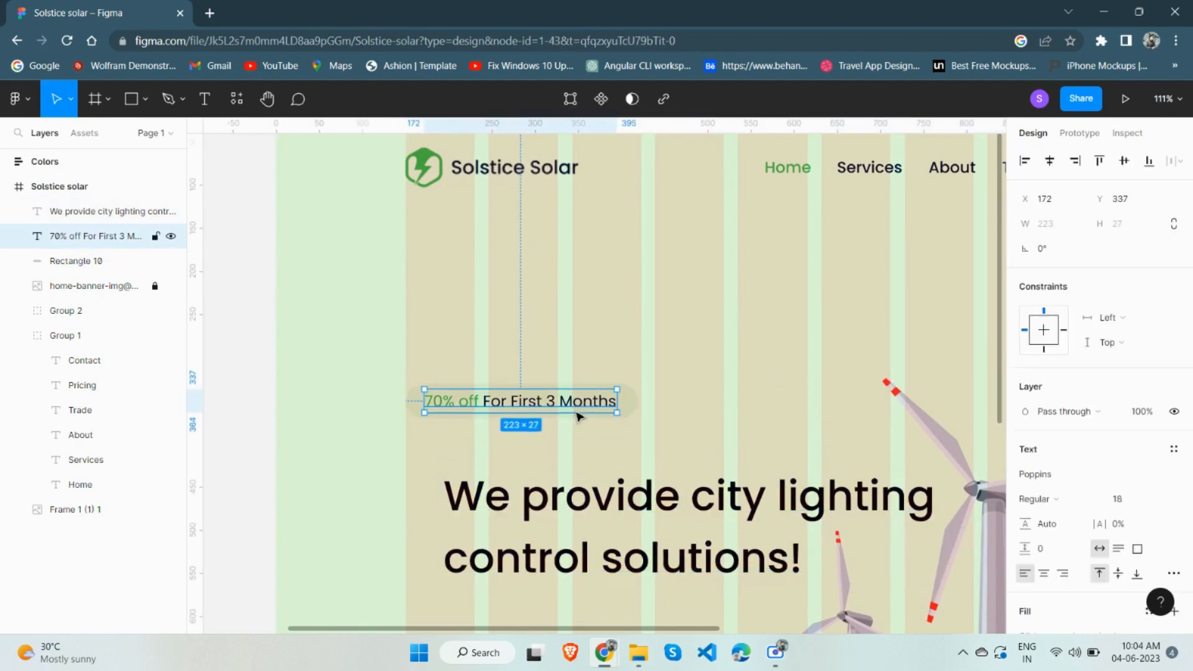
{"action": "left_click", "coordinate": [634, 407], "text": "shift"}
{"action": "left_click", "coordinate": [1050, 161]}
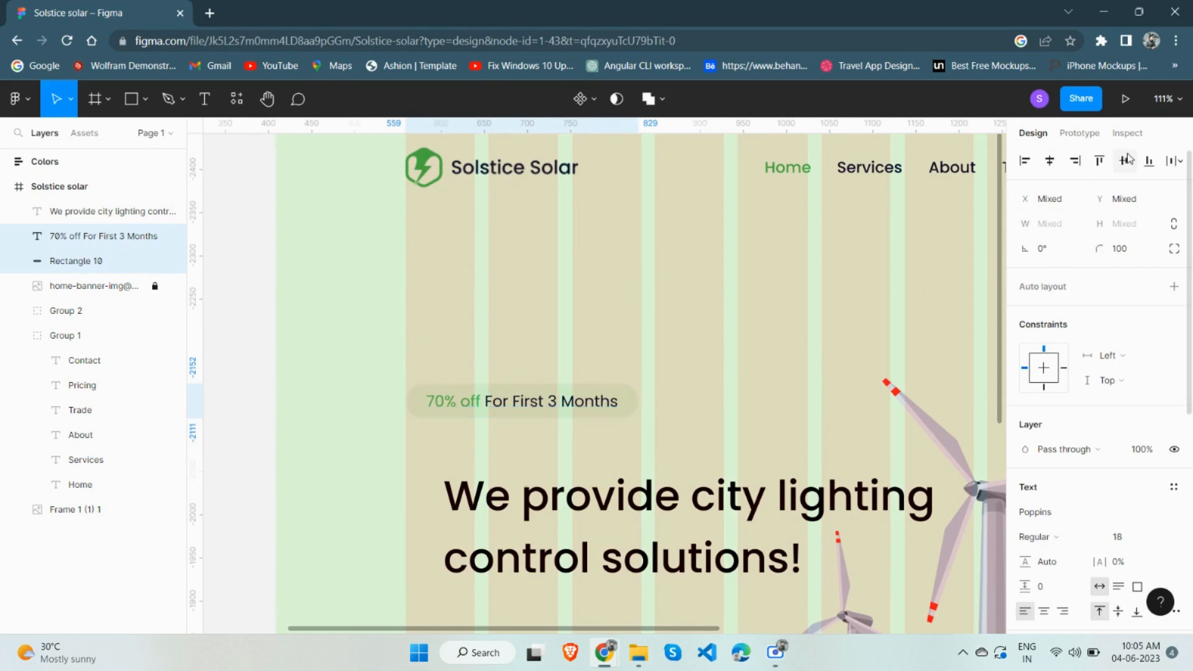
Move the headline to X 150, Y 395, flush with the discount label's left edge
{"action": "left_click_drag", "start_coordinate": [638, 502], "coordinate": [591, 488]}
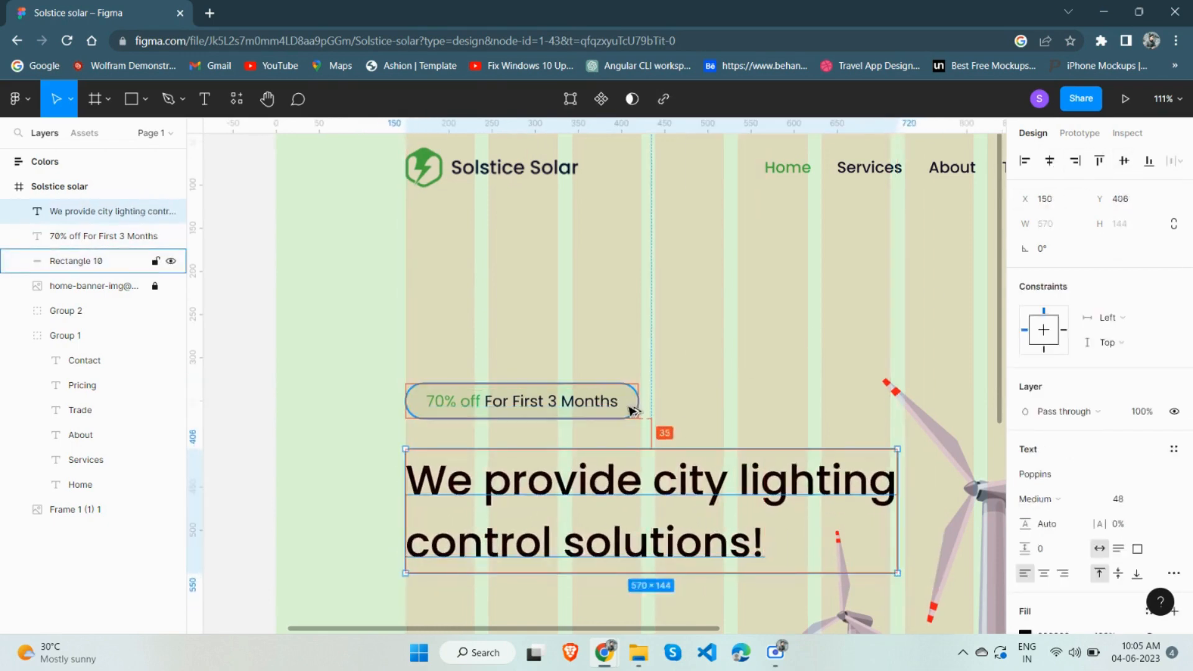
{"action": "key", "text": "Up"}
{"action": "key", "text": "shift+Up"}
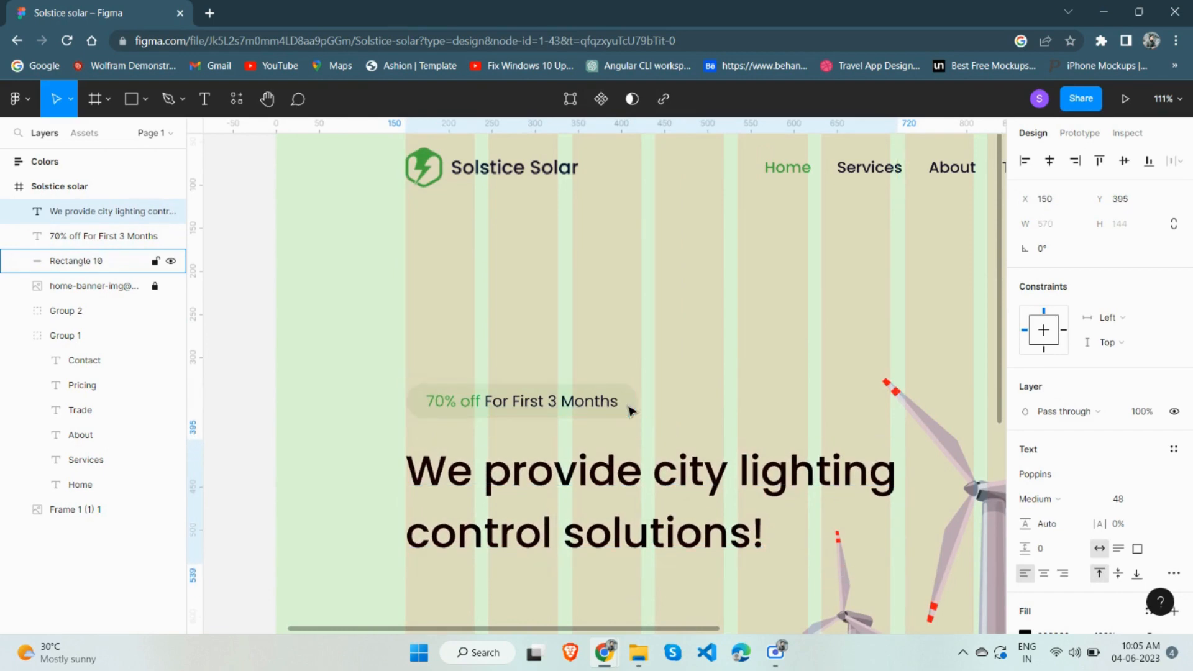
{"action": "scroll", "coordinate": [629, 410], "scroll_direction": "right", "scroll_amount": 2}
{"action": "left_click", "coordinate": [729, 413]}
Start a new text layer below the headline in Poppins Medium with a font size of 18
{"action": "scroll", "coordinate": [659, 398], "scroll_direction": "down", "scroll_amount": 3}
{"action": "scroll", "coordinate": [584, 389], "scroll_direction": "down", "scroll_amount": 3}
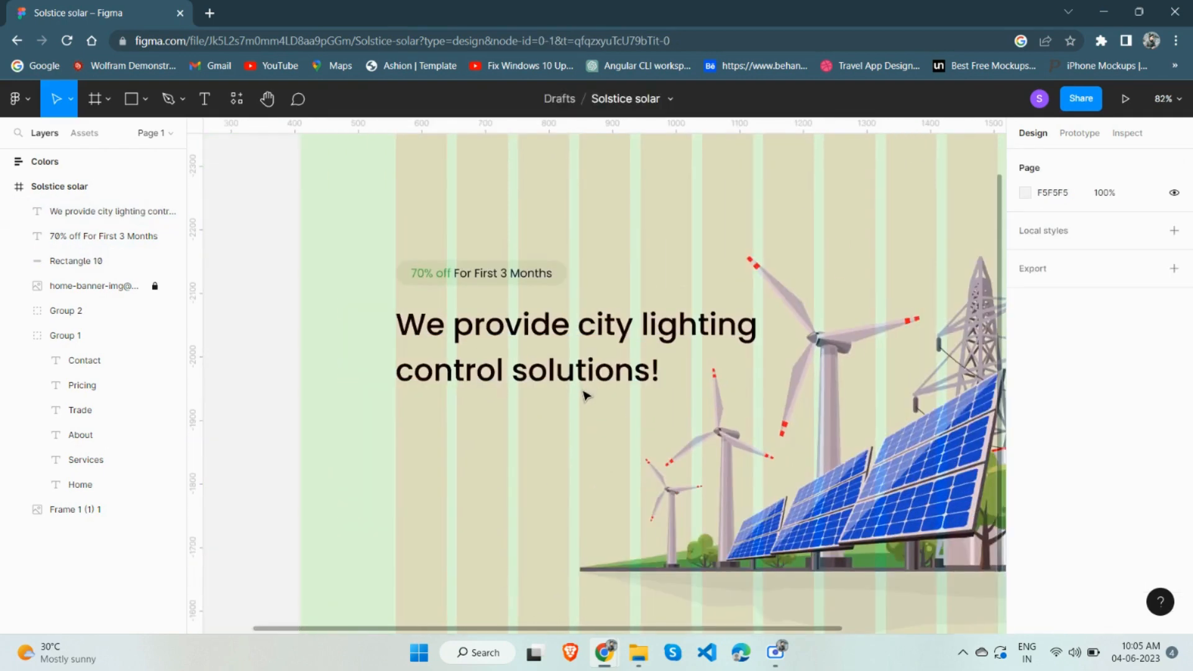
{"action": "scroll", "coordinate": [586, 396], "scroll_direction": "down", "scroll_amount": 1}
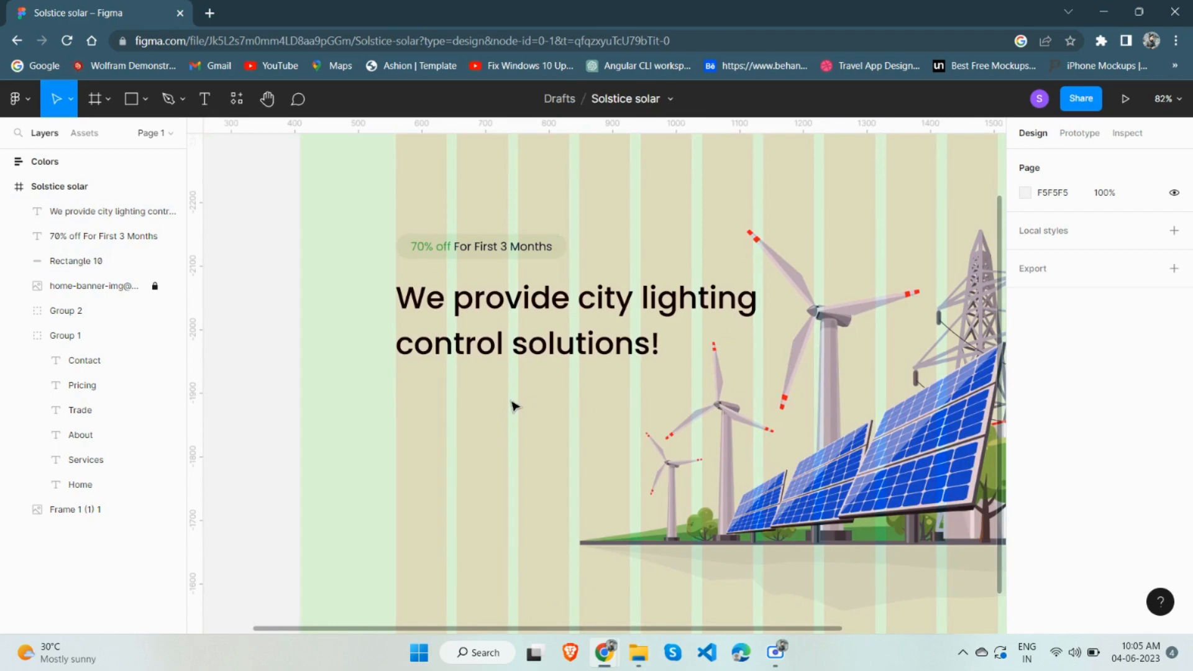
{"action": "left_click", "coordinate": [204, 99]}
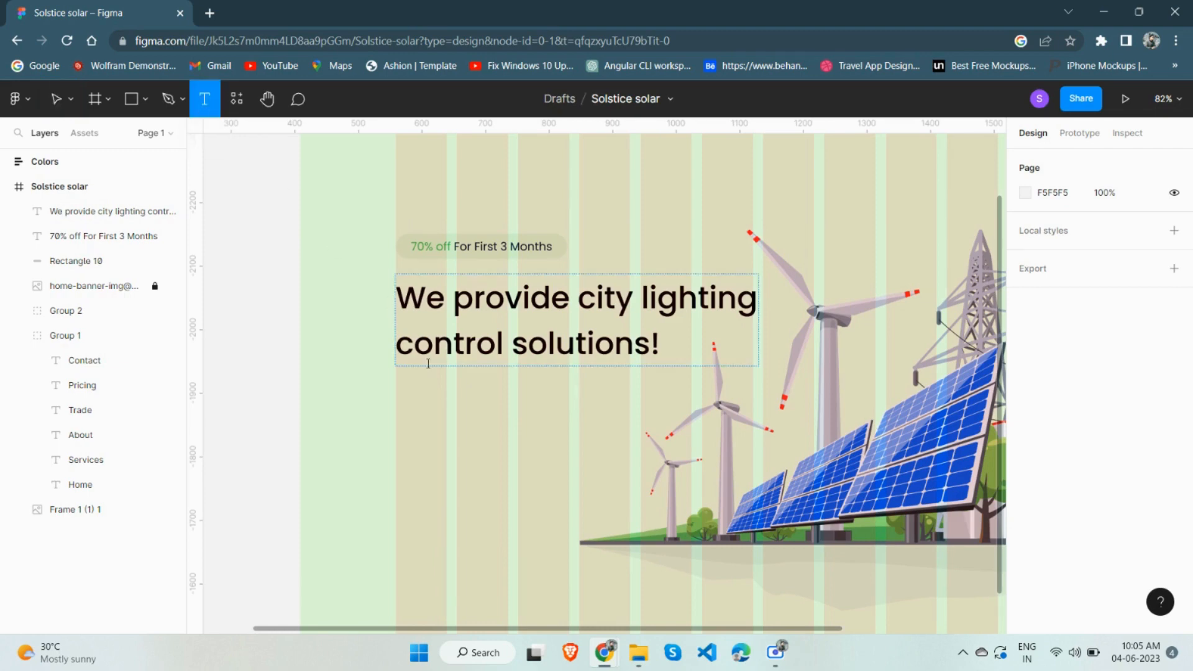
{"action": "left_click", "coordinate": [411, 401]}
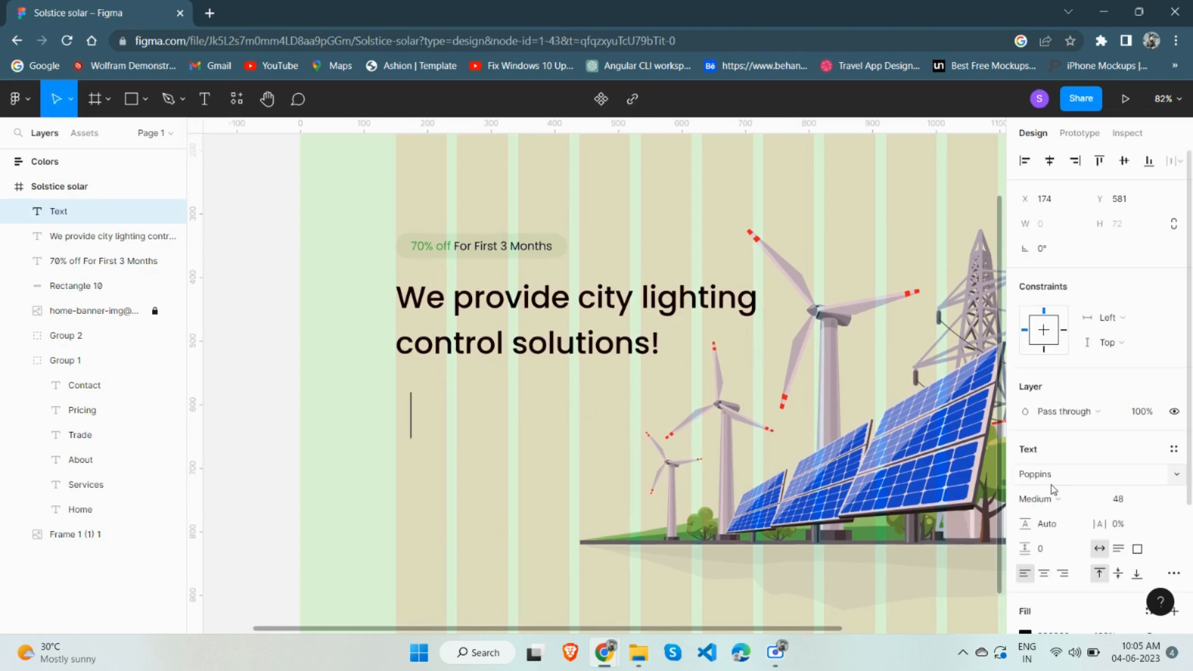
{"action": "left_click", "coordinate": [1128, 499]}
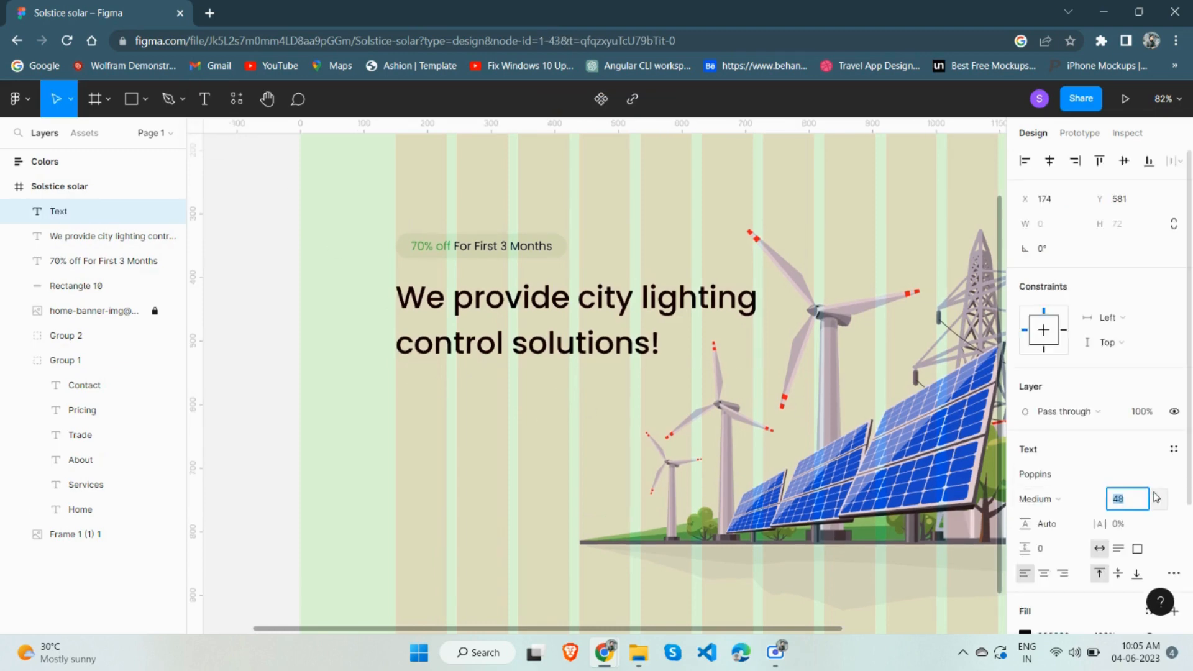
{"action": "type", "text": "16"}
{"action": "key", "text": "Return"}
{"action": "left_click", "coordinate": [432, 408]}
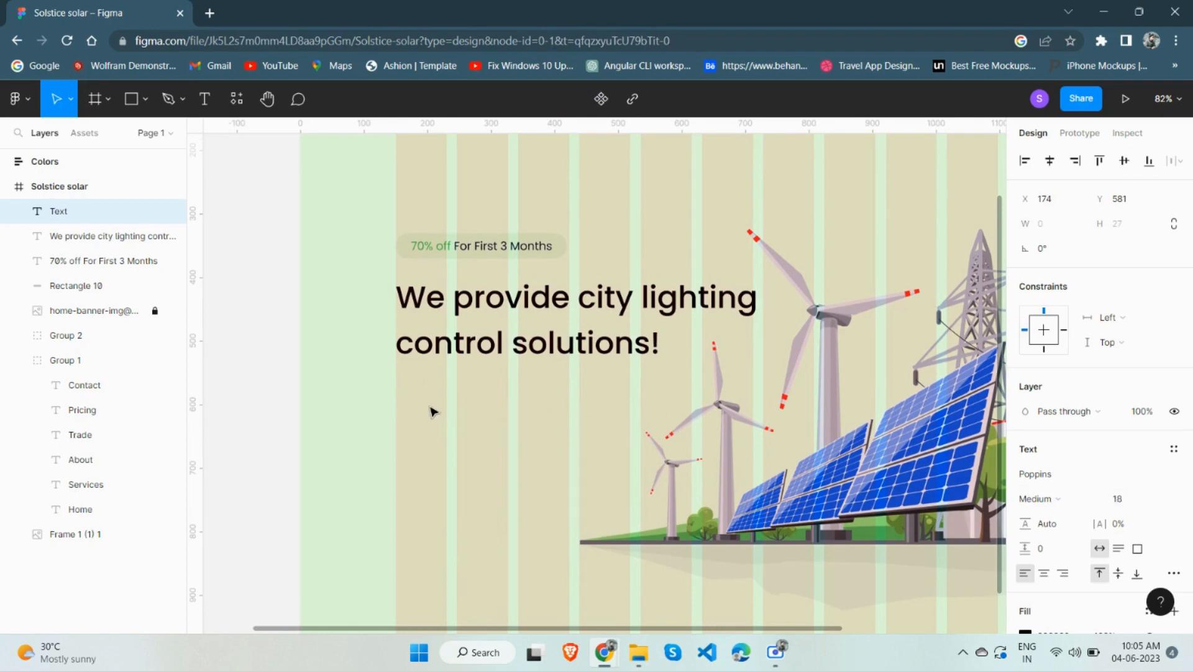
{"action": "key", "text": "t"}
{"action": "left_click", "coordinate": [419, 408]}
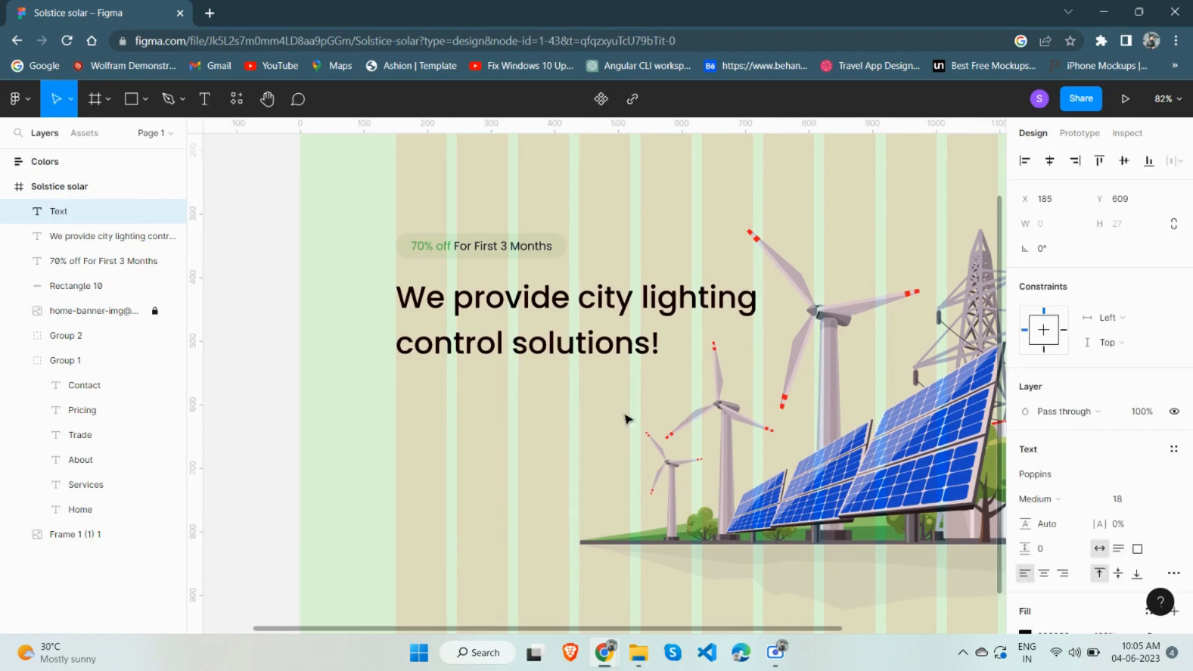
Enter "Introducing the only home solar storage solution designed" with "backup power for essential appliances." on a second line
{"action": "type", "text": "Introducing"}
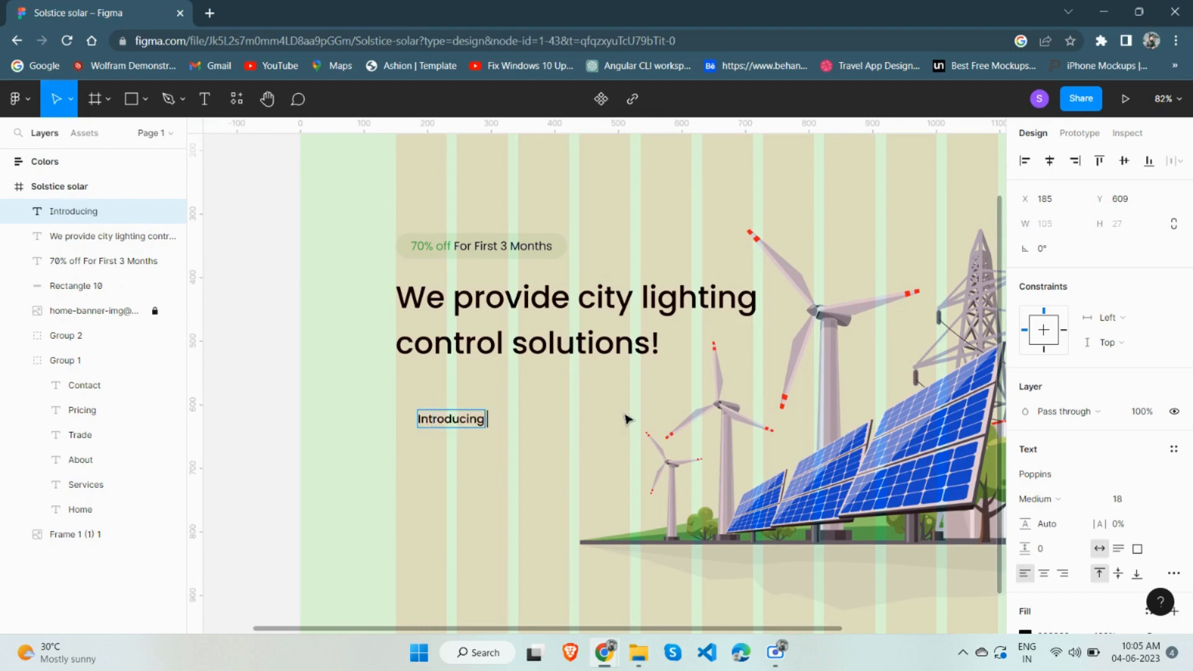
{"action": "type", "text": " the only ho"}
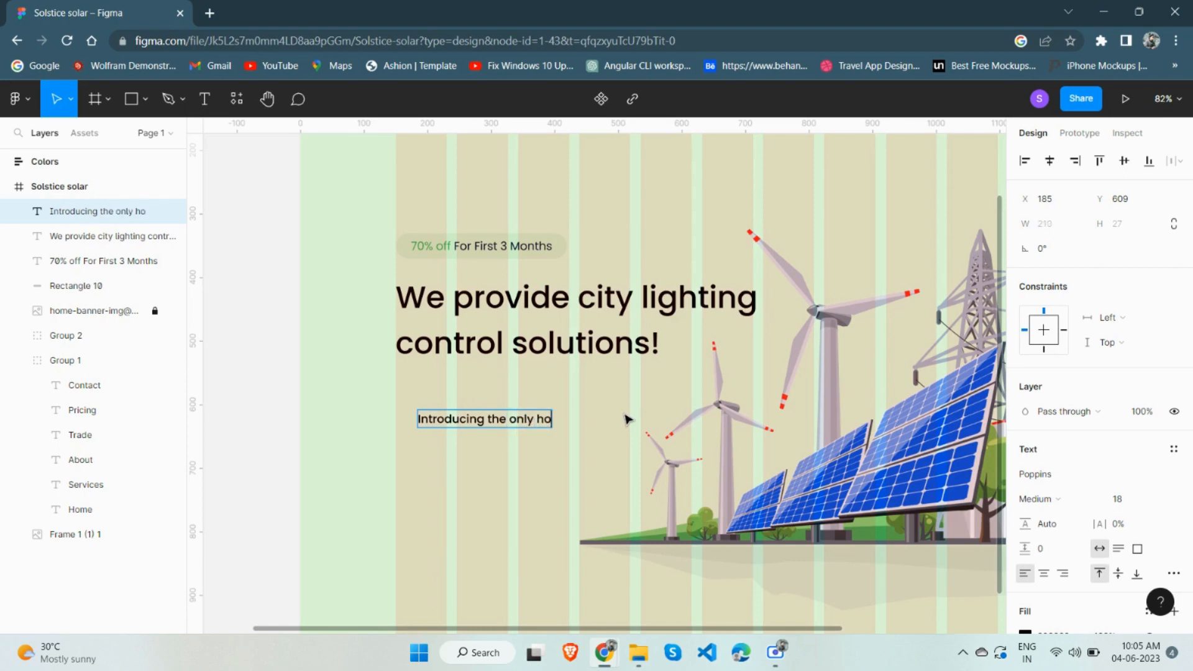
{"action": "type", "text": "me solar s"}
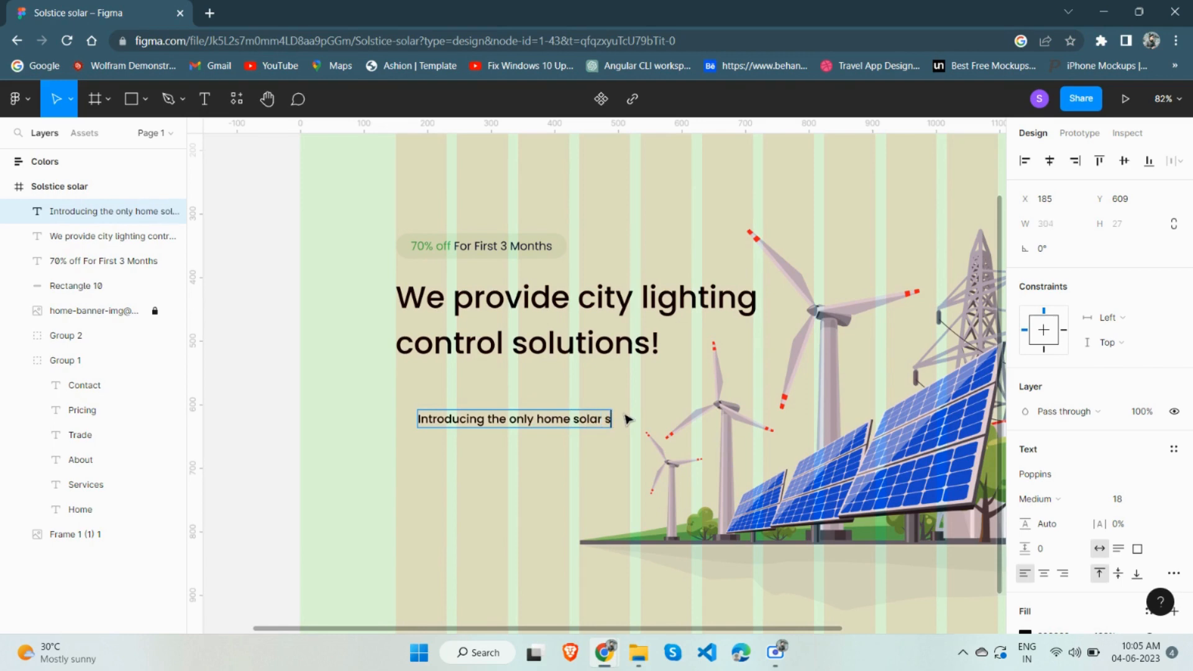
{"action": "type", "text": "torage solutio"}
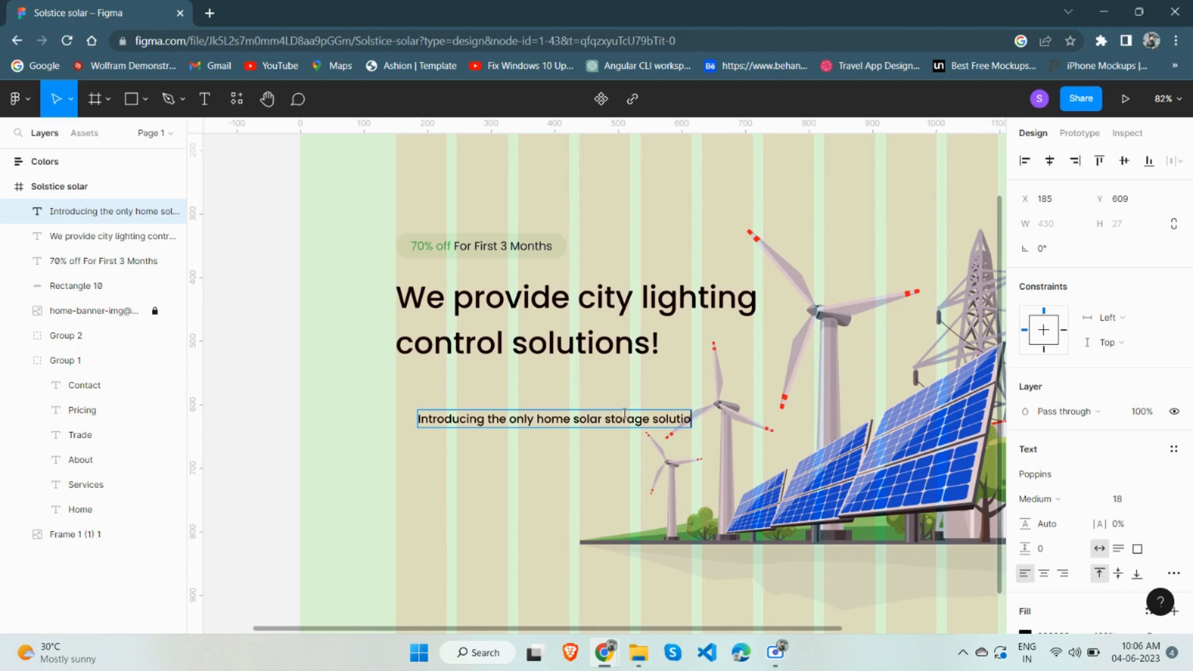
{"action": "type", "text": "n designed"}
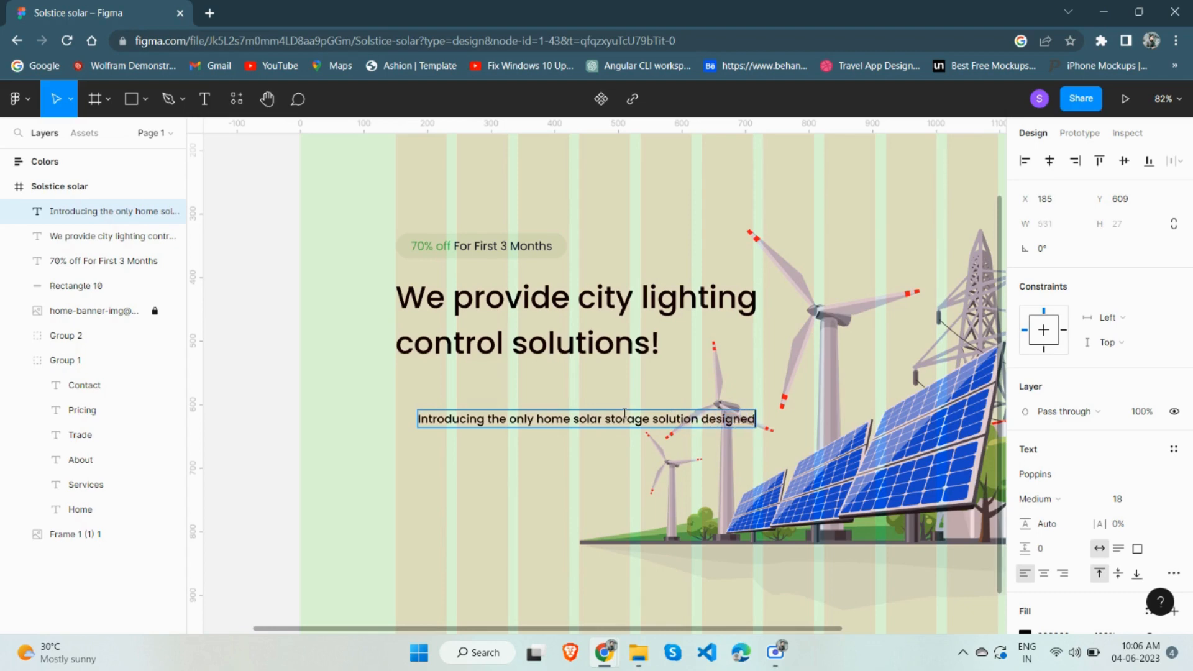
{"action": "key", "text": "Return"}
{"action": "type", "text": "backup"}
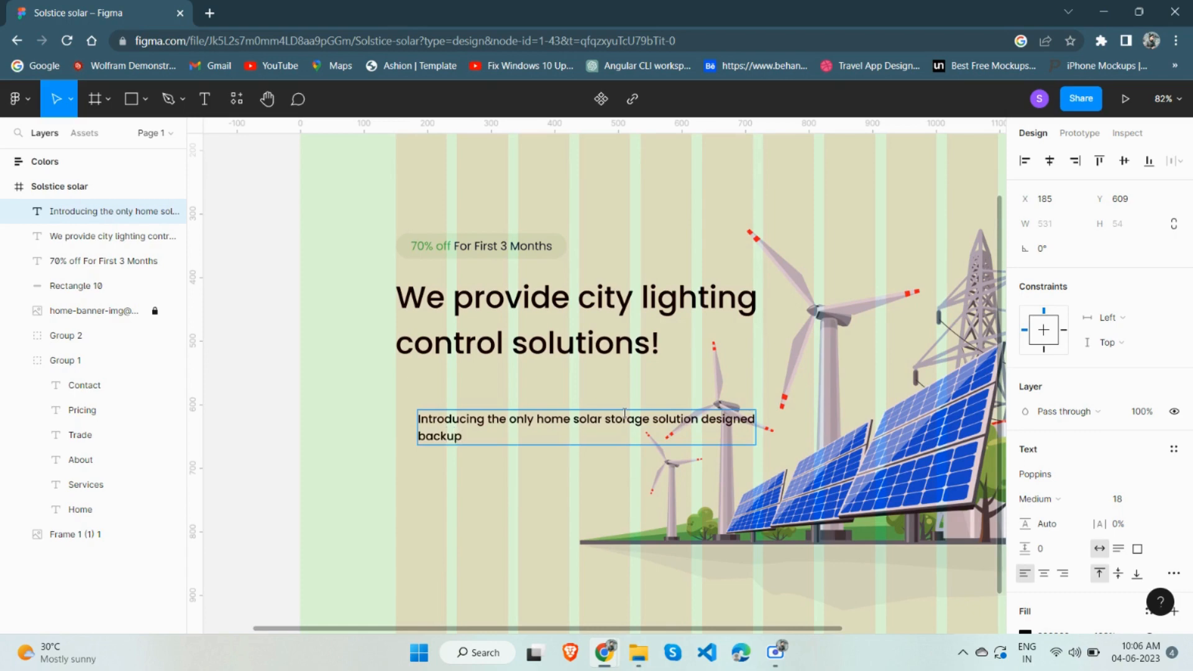
{"action": "type", "text": " poer"}
{"action": "key", "text": "BackSpace"}
{"action": "key", "text": "BackSpace"}
{"action": "type", "text": "wer for essential"}
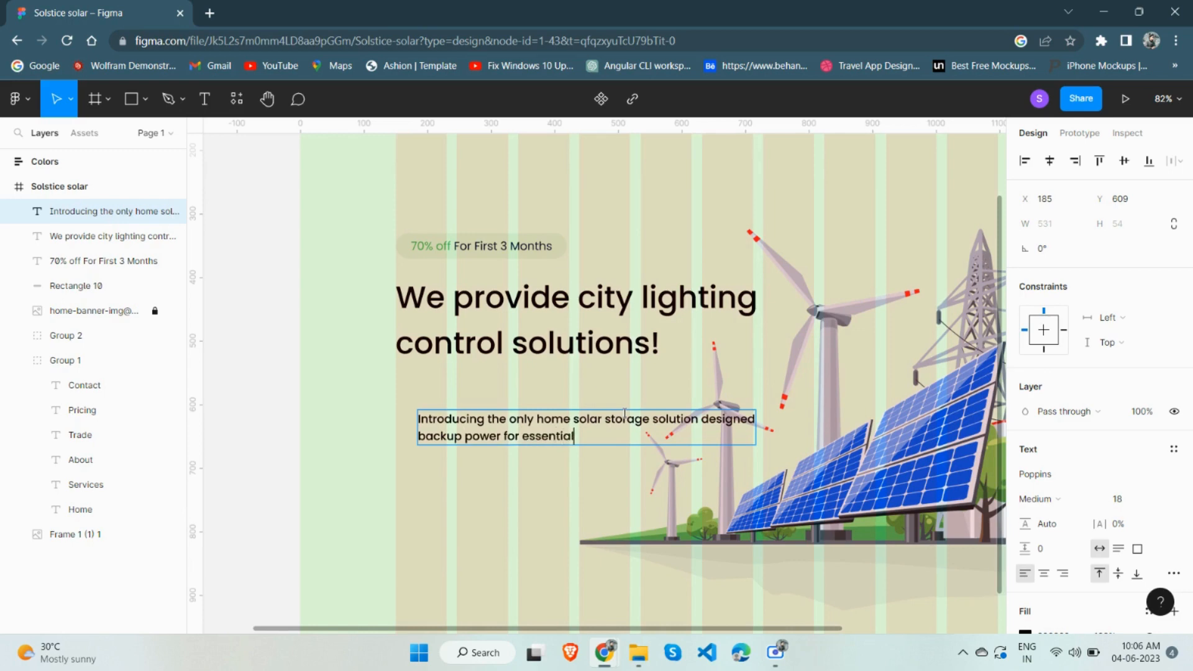
{"action": "type", "text": " appliances."}
{"action": "key", "text": "Escape"}
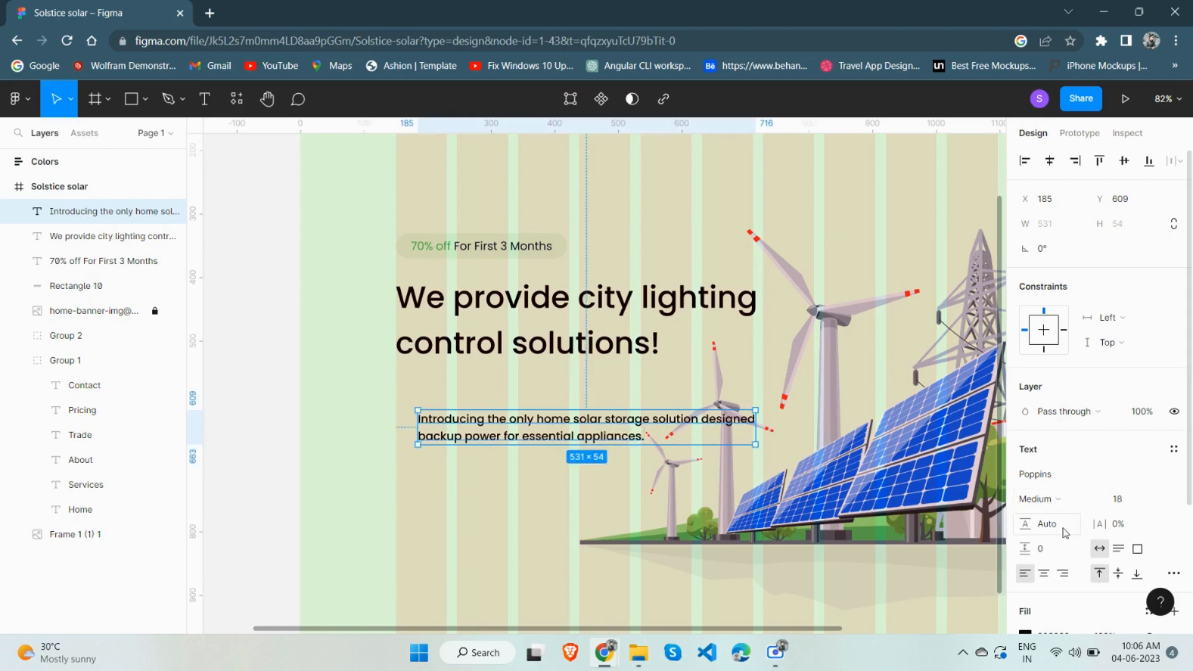
Color the description text dark grey 4D4D4D and place it at X 150, Y 563, flush with the headline's left edge
{"action": "scroll", "coordinate": [1044, 558], "scroll_direction": "down", "scroll_amount": 3}
{"action": "left_click", "coordinate": [1025, 480]}
{"action": "left_click_drag", "start_coordinate": [882, 387], "coordinate": [814, 376]}
{"action": "left_click", "coordinate": [838, 562]}
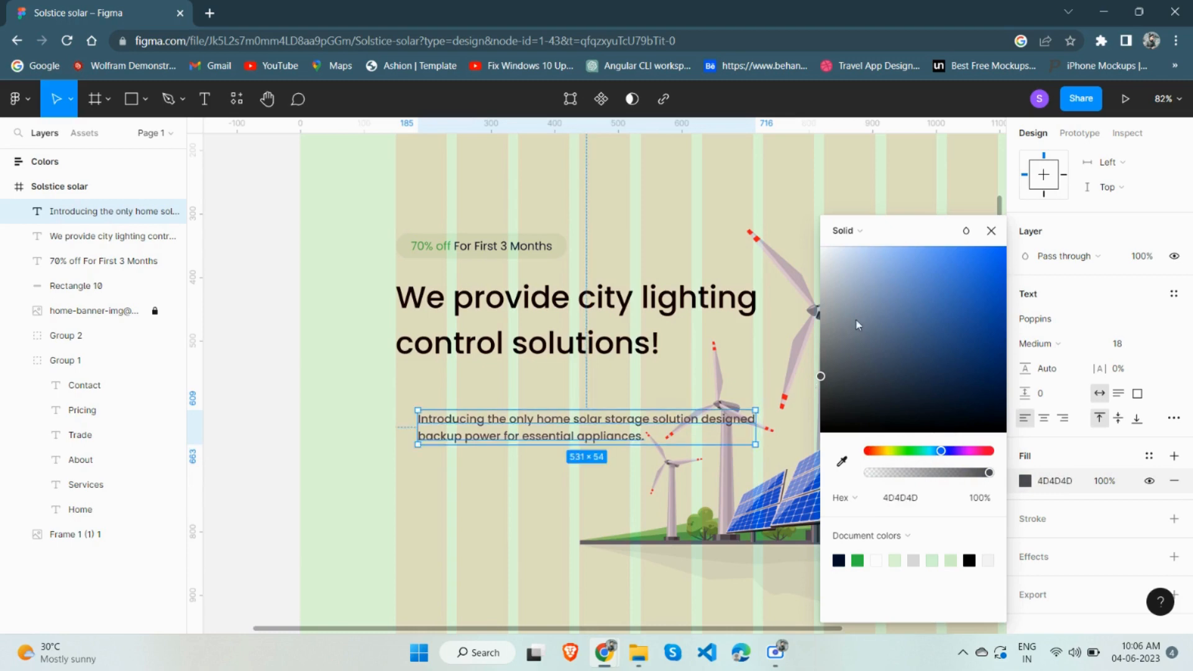
{"action": "left_click", "coordinate": [992, 233]}
{"action": "left_click_drag", "start_coordinate": [560, 434], "coordinate": [537, 404]}
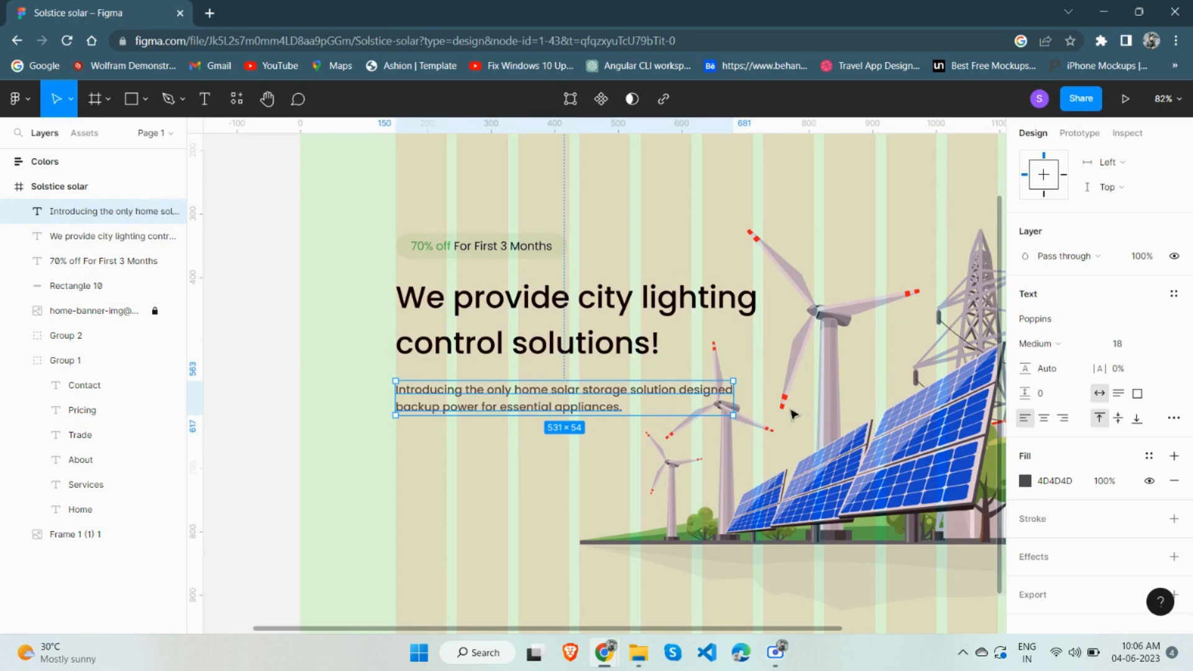
{"action": "left_click", "coordinate": [569, 473]}
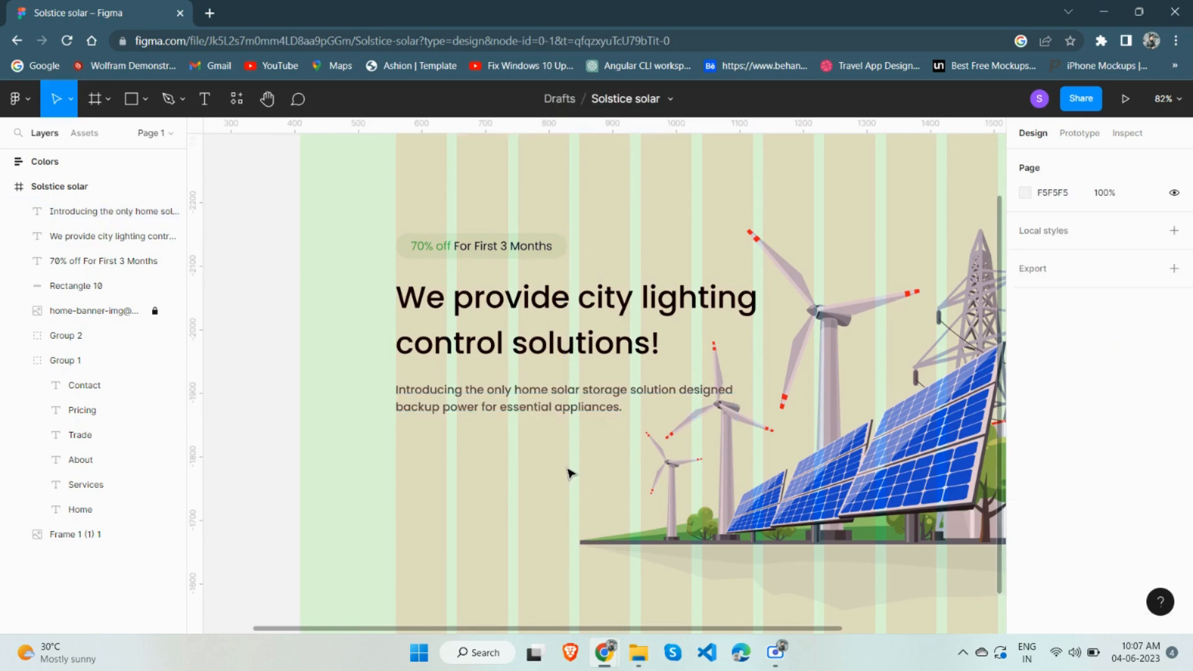
Add a 60-high rectangle below the description at X 150, Y 653, stretched to about 369 wide
{"action": "scroll", "coordinate": [569, 473], "scroll_direction": "down", "scroll_amount": 3, "text": "ctrl"}
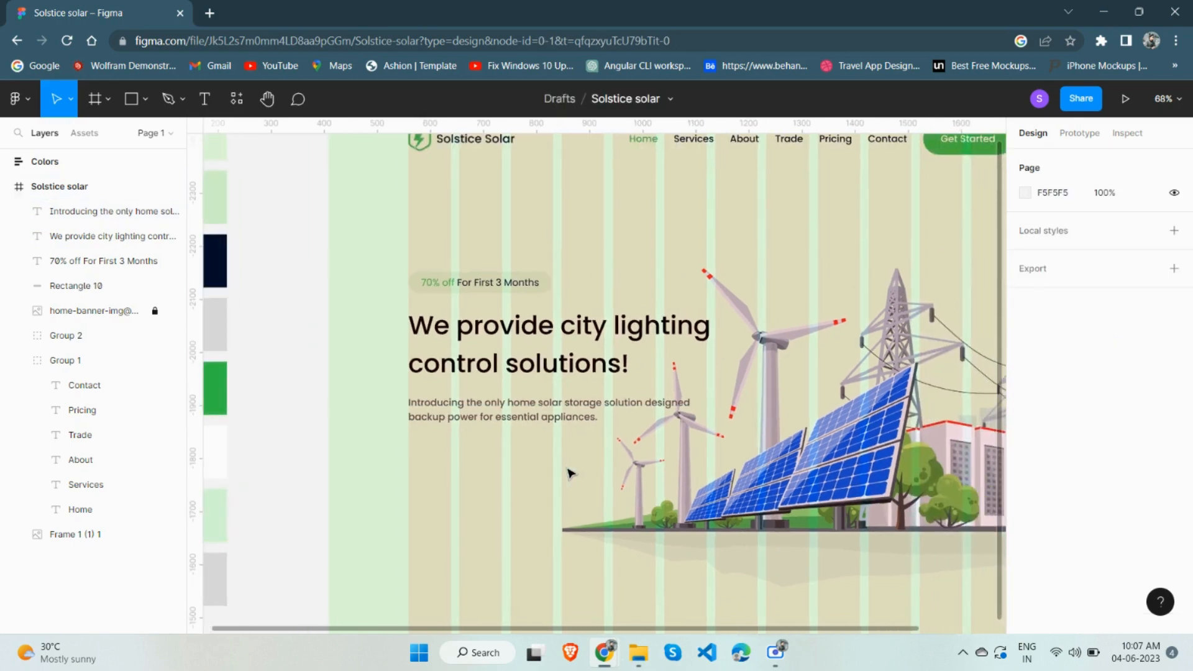
{"action": "left_click", "coordinate": [134, 102]}
{"action": "left_click", "coordinate": [423, 452]}
{"action": "scroll", "coordinate": [429, 453], "scroll_direction": "up", "scroll_amount": 3, "text": "ctrl"}
{"action": "scroll", "coordinate": [427, 457], "scroll_direction": "down", "scroll_amount": 1}
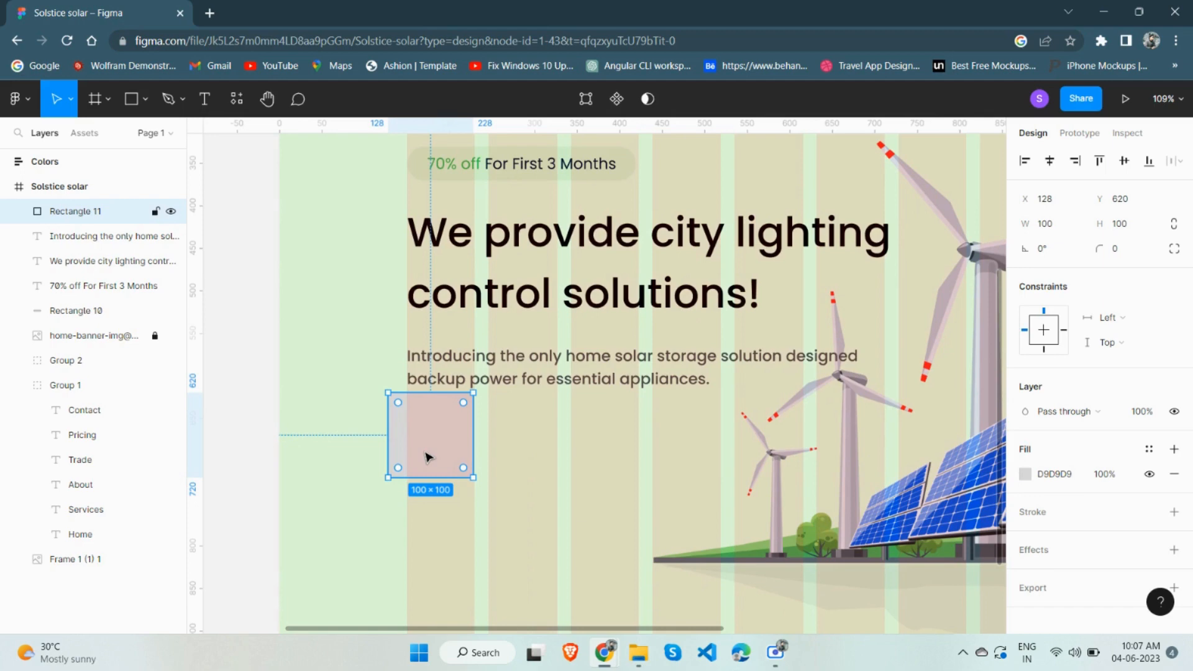
{"action": "left_click", "coordinate": [1141, 224]}
{"action": "key", "text": "Return"}
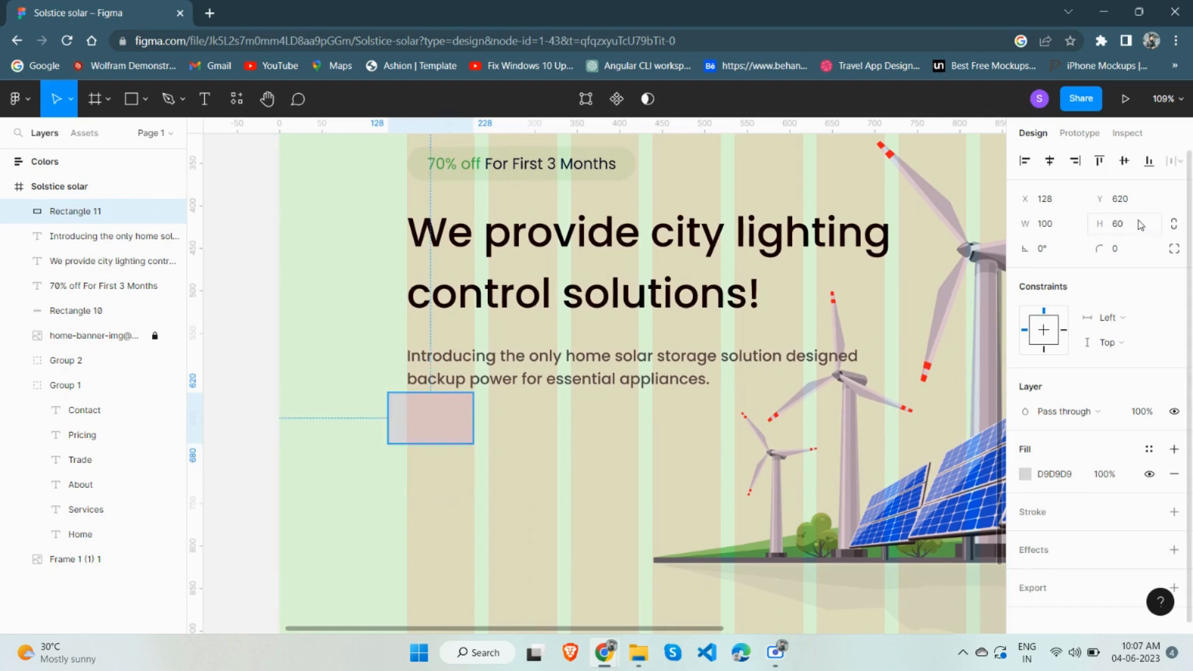
{"action": "left_click_drag", "start_coordinate": [447, 425], "coordinate": [721, 445]}
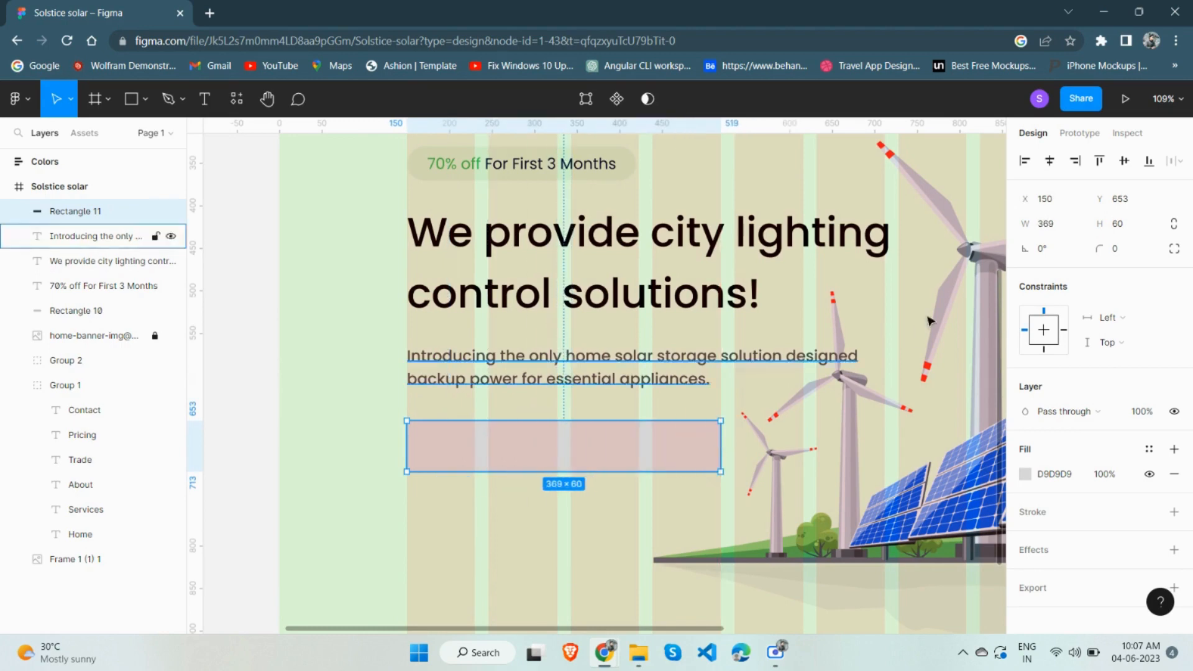
Try a width of 500 on the rectangle below the description and settle on 400
{"action": "left_click", "coordinate": [1046, 223]}
{"action": "type", "text": "500"}
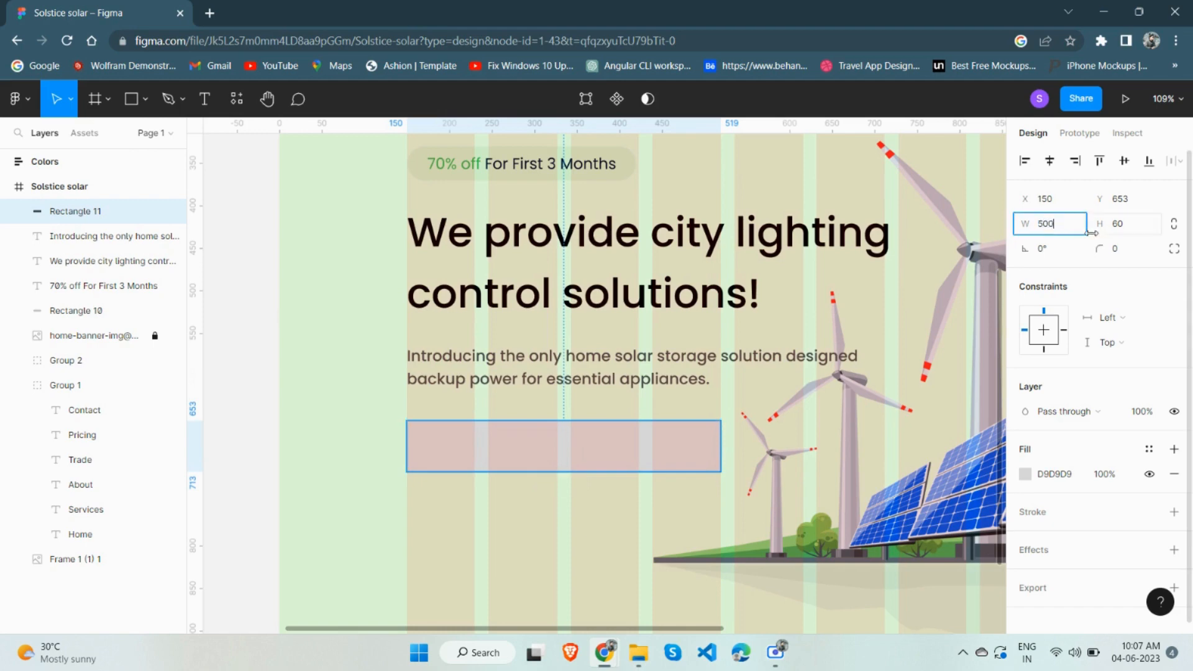
{"action": "key", "text": "Return"}
{"action": "left_click", "coordinate": [1074, 228]}
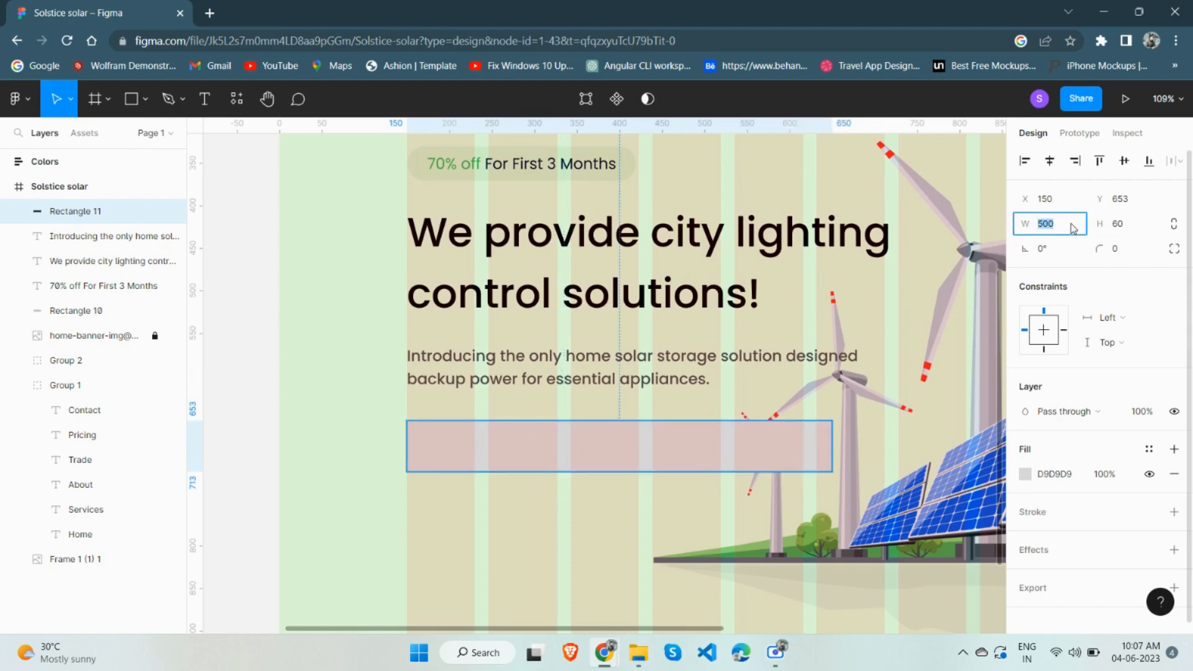
{"action": "type", "text": "400"}
{"action": "key", "text": "Return"}
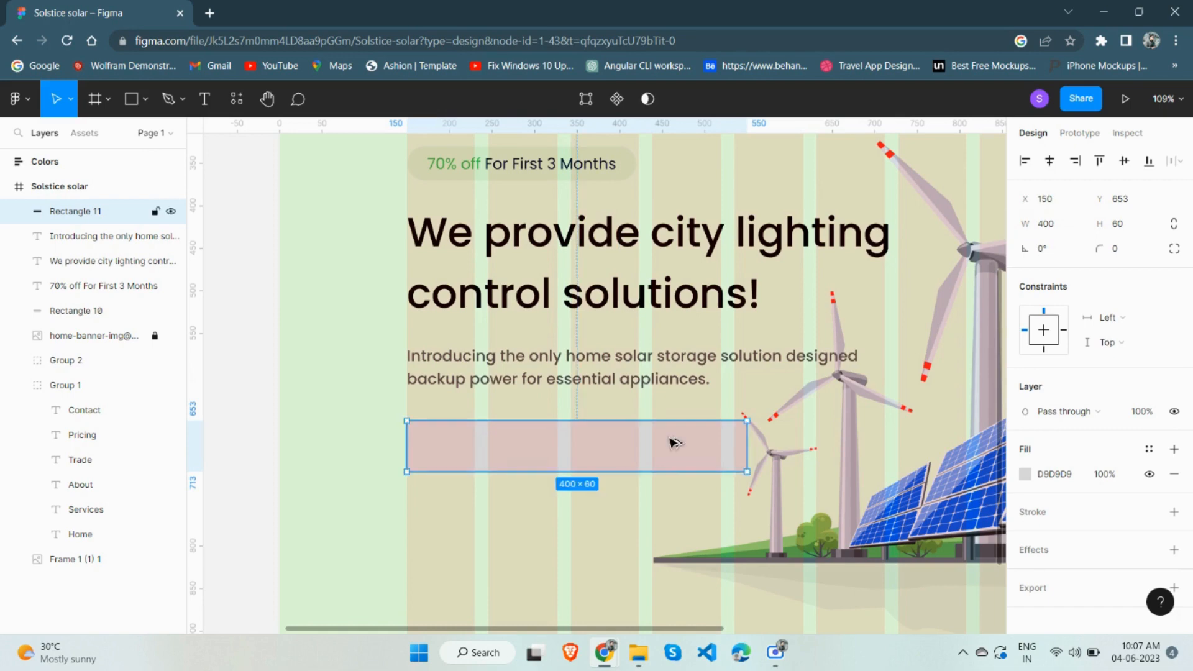
Duplicate the 400-wide rectangle and set the copy's width to 100
{"action": "key", "text": "ctrl+d"}
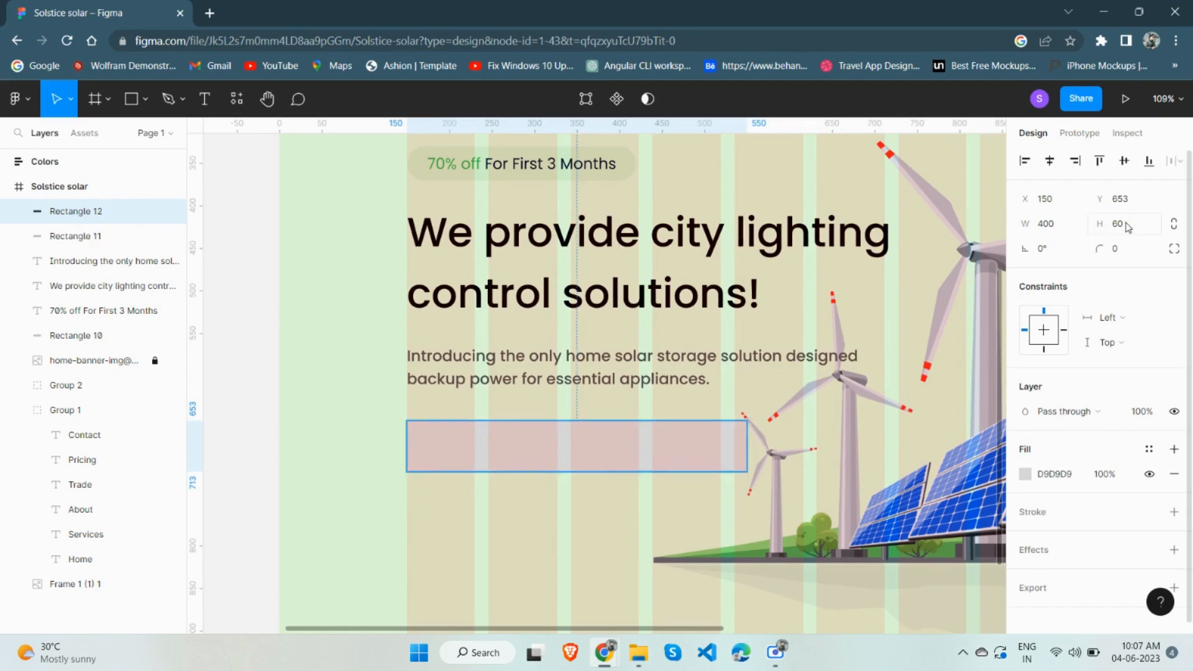
{"action": "left_click", "coordinate": [1068, 226]}
{"action": "type", "text": "100"}
{"action": "key", "text": "Return"}
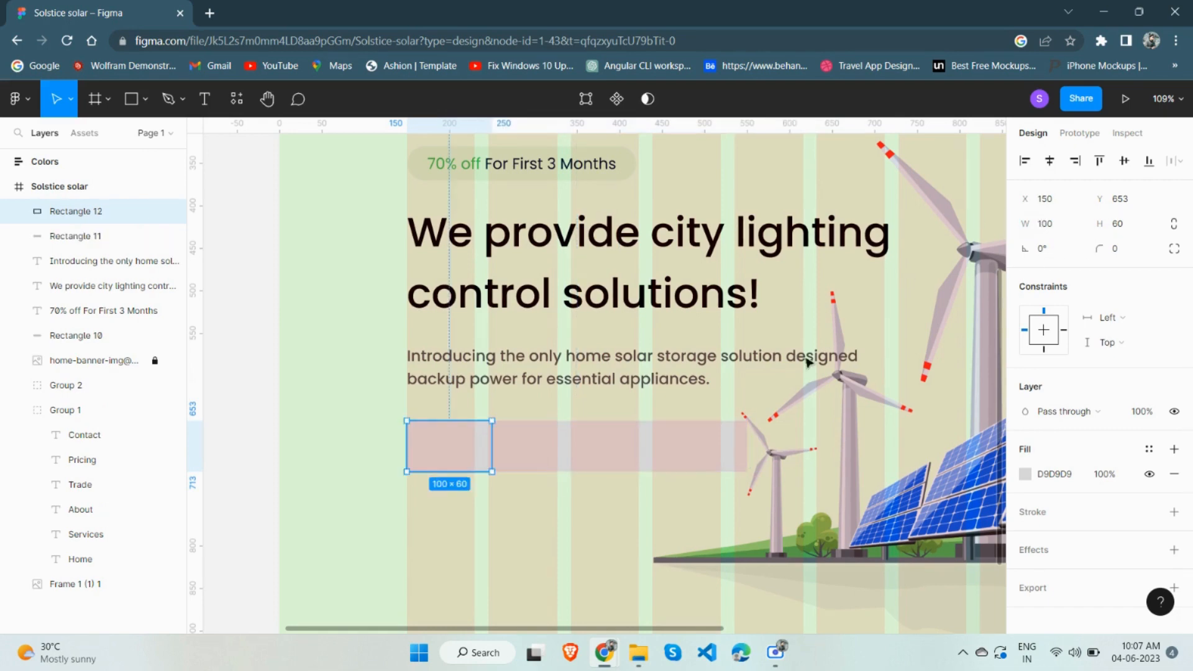
Move the 100-wide rectangle to X 550, Y 653, against the right end of the wide one
{"action": "left_click", "coordinate": [727, 435], "text": "shift"}
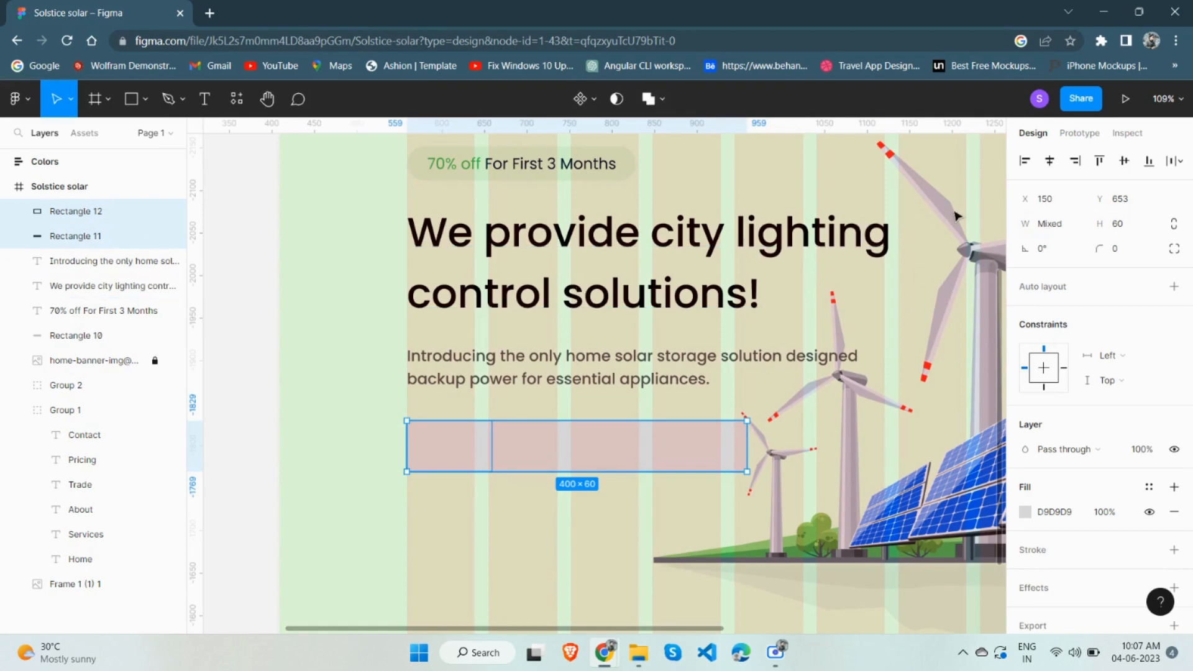
{"action": "left_click", "coordinate": [458, 447]}
{"action": "left_click_drag", "start_coordinate": [458, 447], "coordinate": [791, 445]}
{"action": "left_click", "coordinate": [682, 446], "text": "shift"}
{"action": "left_click", "coordinate": [773, 445]}
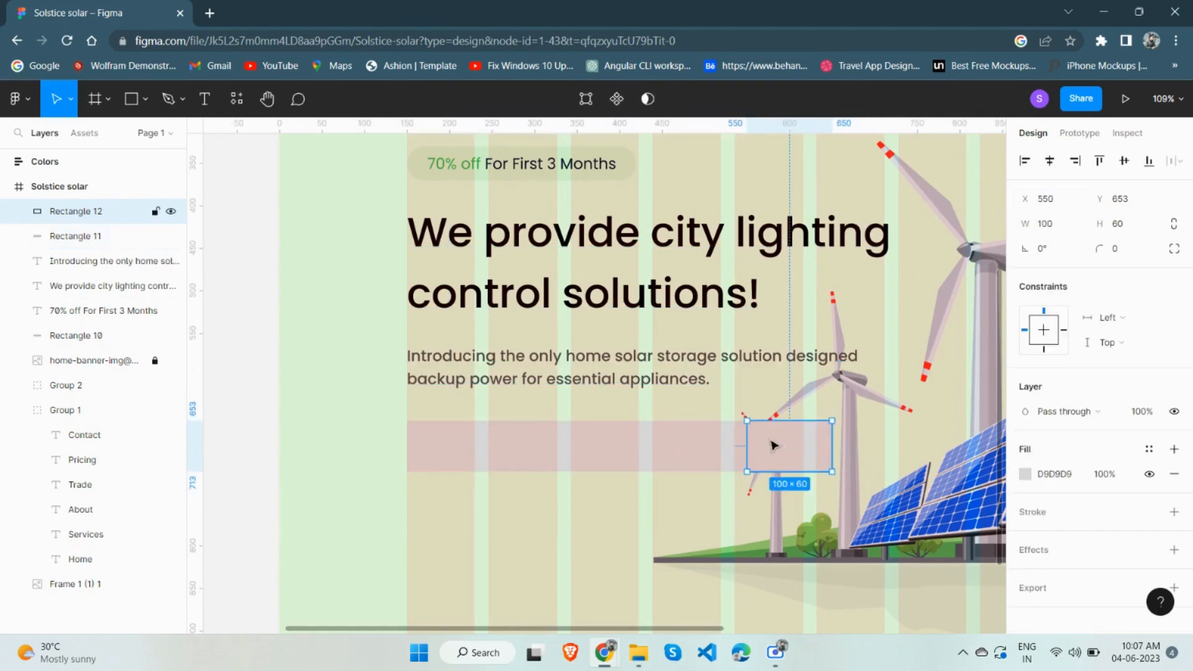
Fill the 100-wide rectangle with the dark green from the document colors
{"action": "scroll", "coordinate": [1034, 444], "scroll_direction": "down", "scroll_amount": 1}
{"action": "left_click", "coordinate": [1026, 462]}
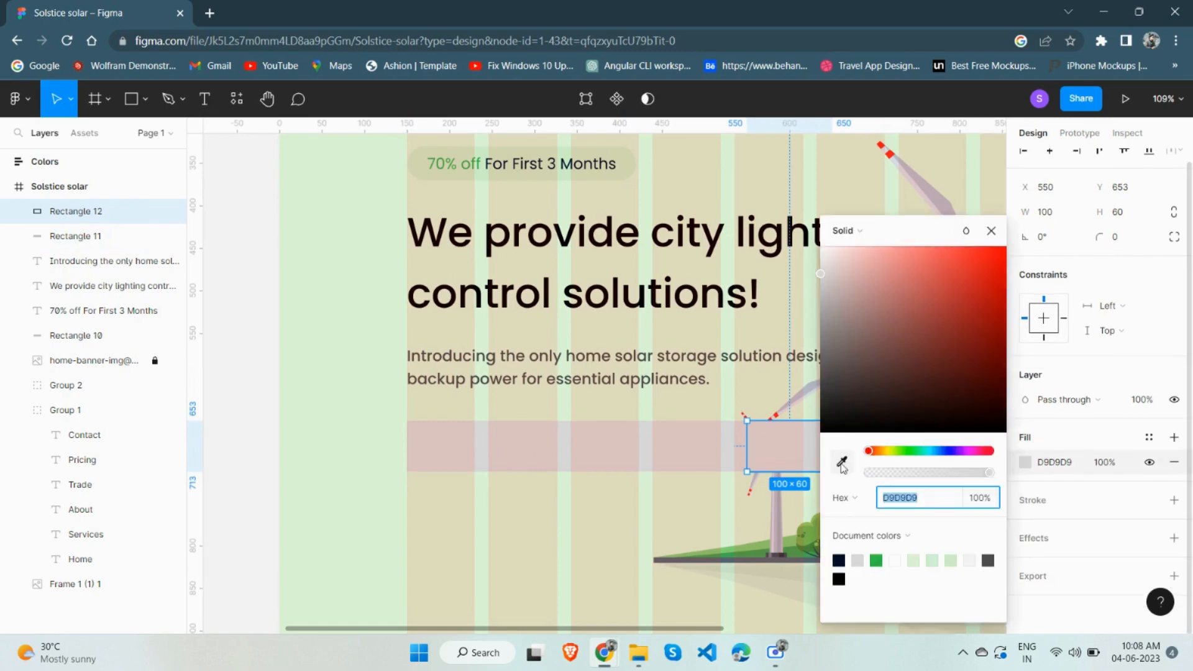
{"action": "left_click", "coordinate": [877, 561]}
Fill the 400-wide rectangle with light green D1F2CA, sampled from the second swatch in the Colors frame
{"action": "left_click", "coordinate": [692, 461]}
{"action": "left_click", "coordinate": [1024, 462]}
{"action": "scroll", "coordinate": [481, 412], "scroll_direction": "down", "scroll_amount": 3}
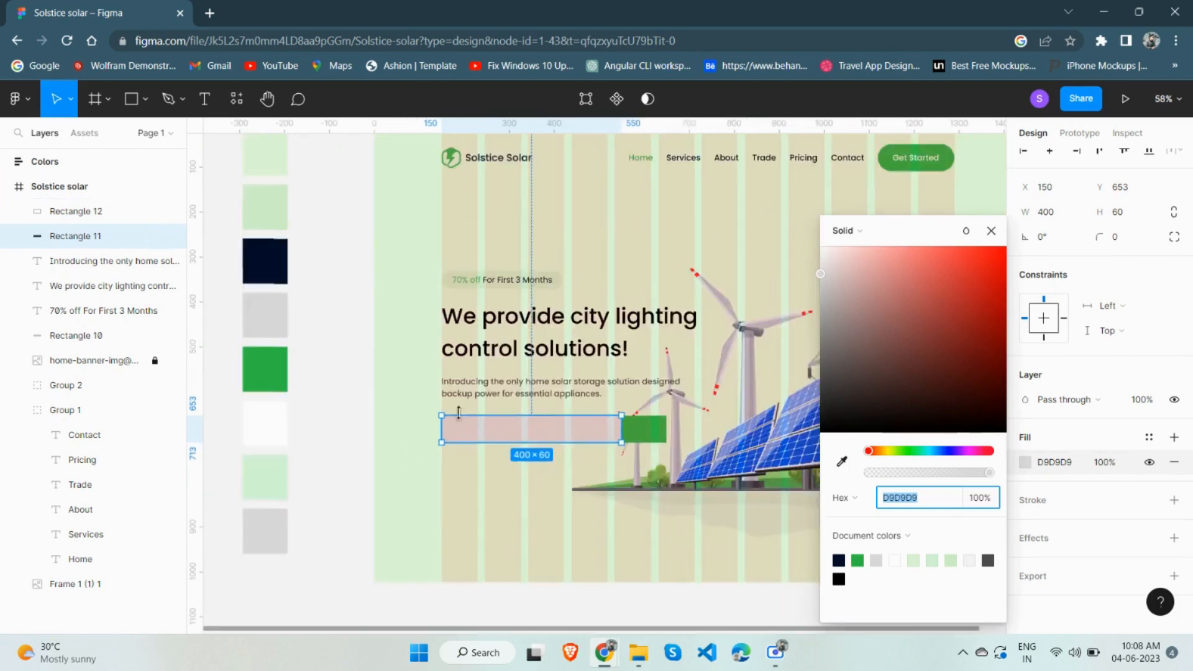
{"action": "scroll", "coordinate": [459, 412], "scroll_direction": "left", "scroll_amount": 3}
{"action": "left_click", "coordinate": [842, 462]}
{"action": "scroll", "coordinate": [434, 203], "scroll_direction": "up", "scroll_amount": 1}
{"action": "scroll", "coordinate": [436, 198], "scroll_direction": "up", "scroll_amount": 1}
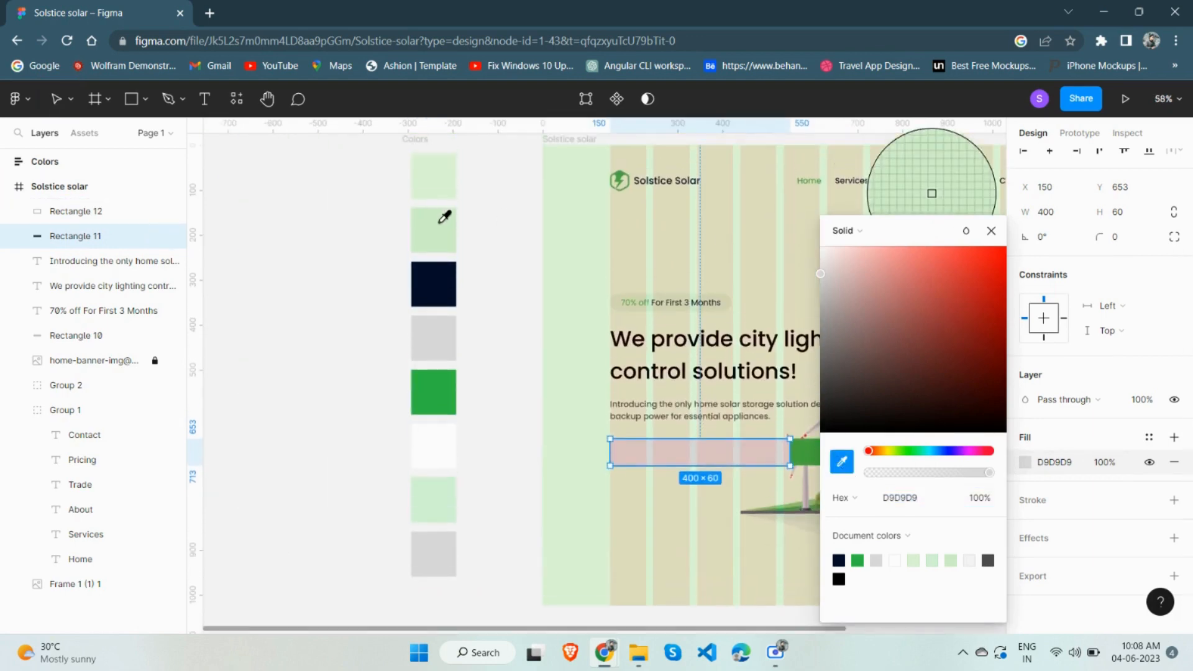
{"action": "left_click", "coordinate": [439, 215]}
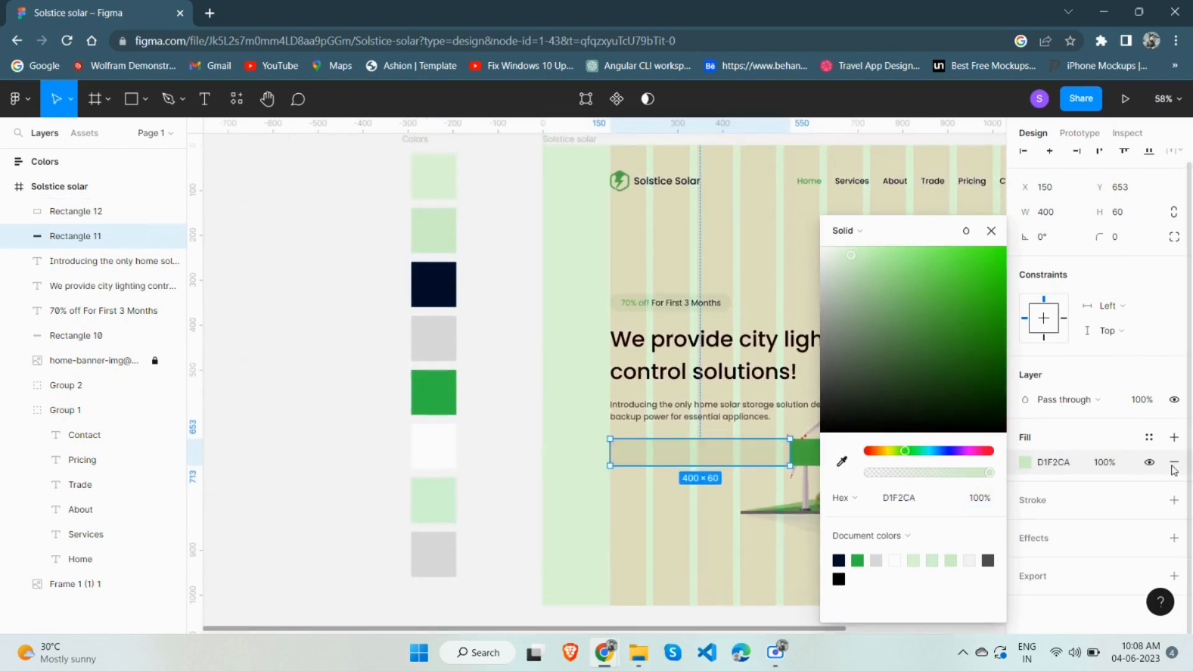
Add an inside stroke with custom side widths to the 400-wide rectangle and set its right-side width to 0
{"action": "left_click", "coordinate": [1174, 500]}
{"action": "left_click", "coordinate": [1174, 550]}
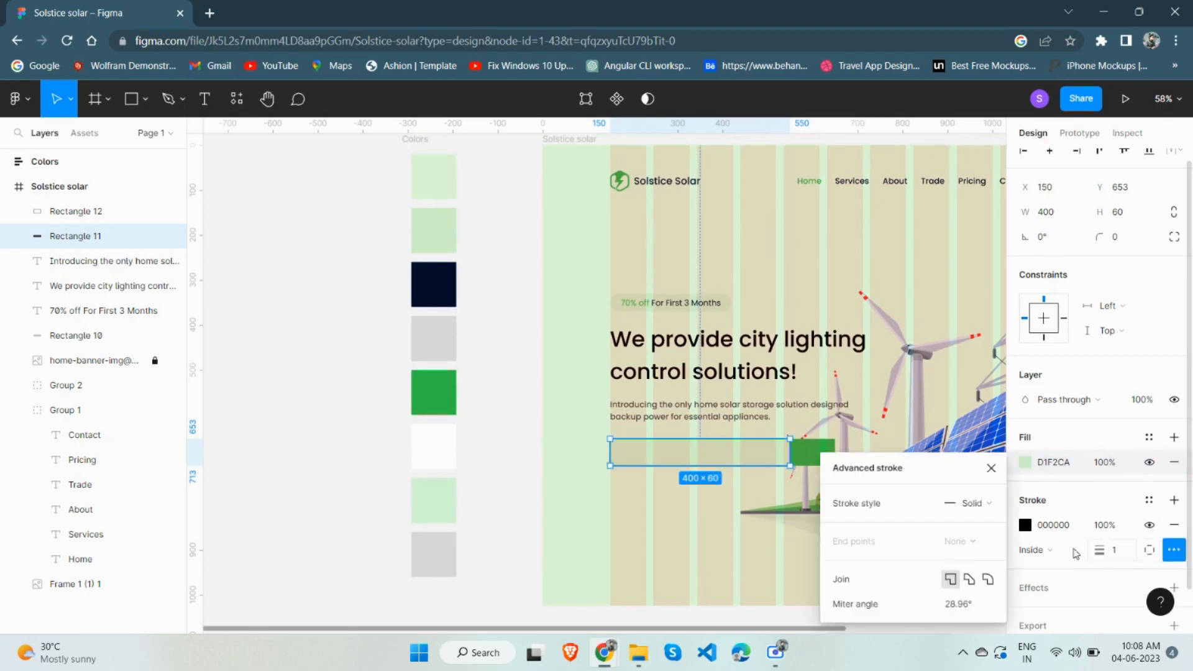
{"action": "scroll", "coordinate": [1171, 551], "scroll_direction": "down", "scroll_amount": 1}
{"action": "left_click", "coordinate": [1174, 501]}
{"action": "left_click", "coordinate": [1149, 501]}
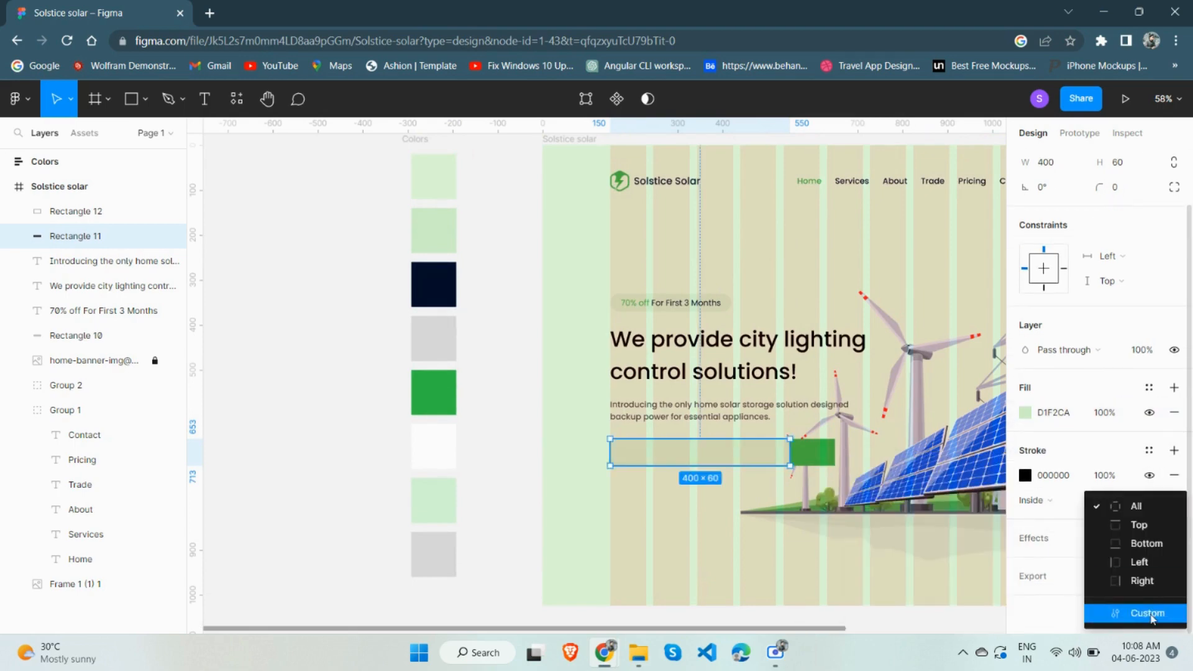
{"action": "left_click", "coordinate": [1148, 614]}
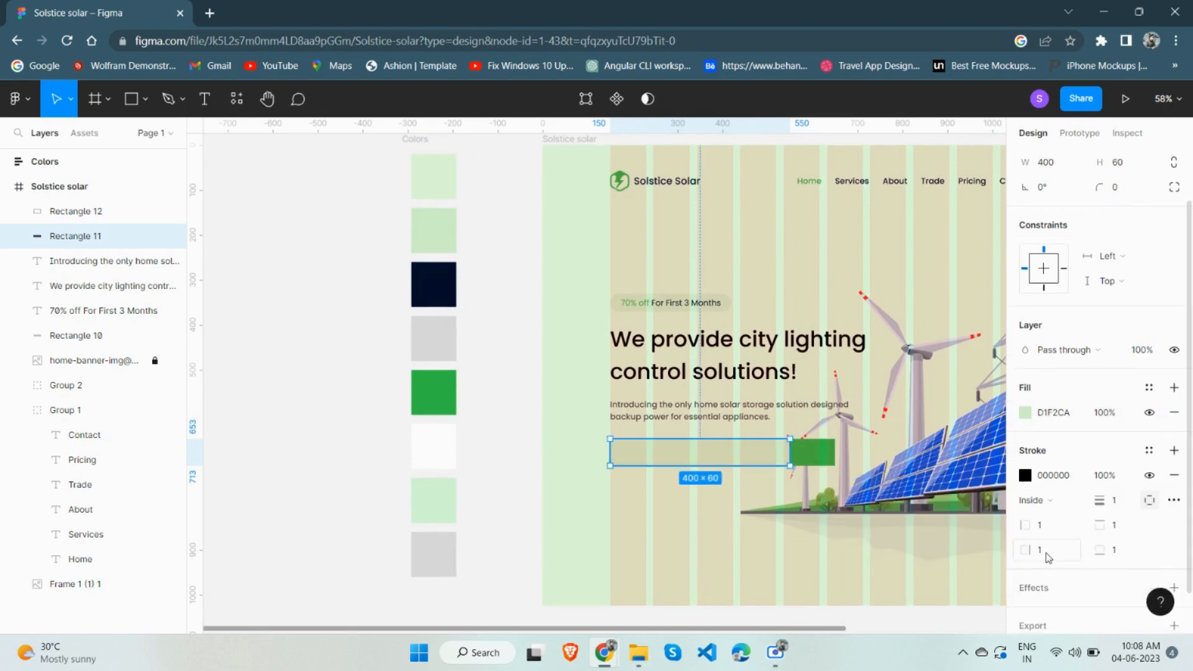
{"action": "left_click", "coordinate": [1050, 553]}
{"action": "type", "text": "0"}
{"action": "key", "text": "Return"}
Color the 400-wide rectangle's stroke D5F6D4, sampled from the seventh swatch in the Colors frame
{"action": "left_click", "coordinate": [1026, 475]}
{"action": "left_click", "coordinate": [842, 461]}
{"action": "left_click", "coordinate": [437, 497]}
{"action": "left_click", "coordinate": [504, 486]}
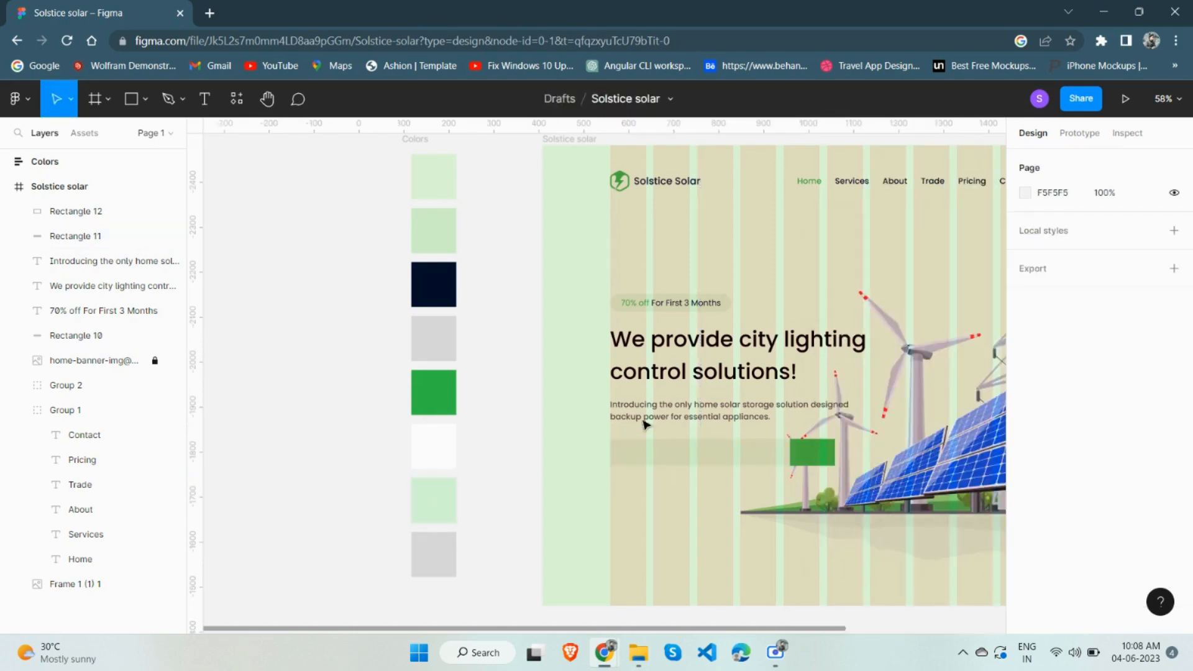
Round only the two left corners of the 400-wide rectangle with a radius of 100
{"action": "scroll", "coordinate": [640, 449], "scroll_direction": "up", "scroll_amount": 5}
{"action": "left_click", "coordinate": [565, 447]}
{"action": "left_click", "coordinate": [1174, 248]}
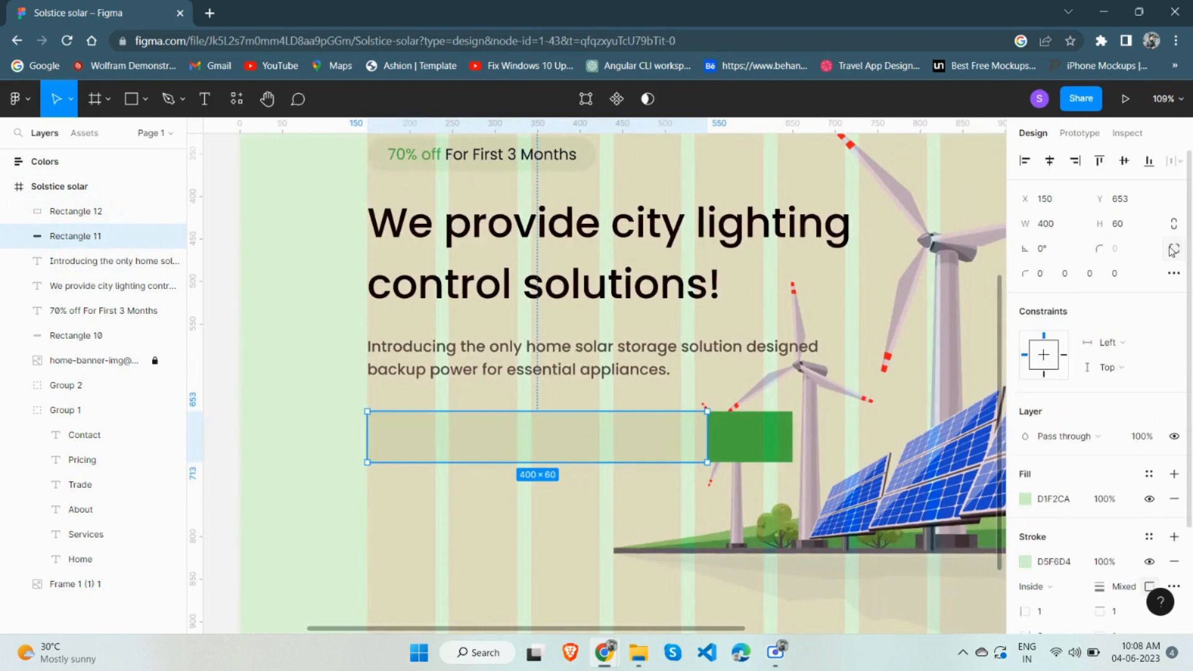
{"action": "left_click", "coordinate": [1049, 281]}
{"action": "type", "text": "100"}
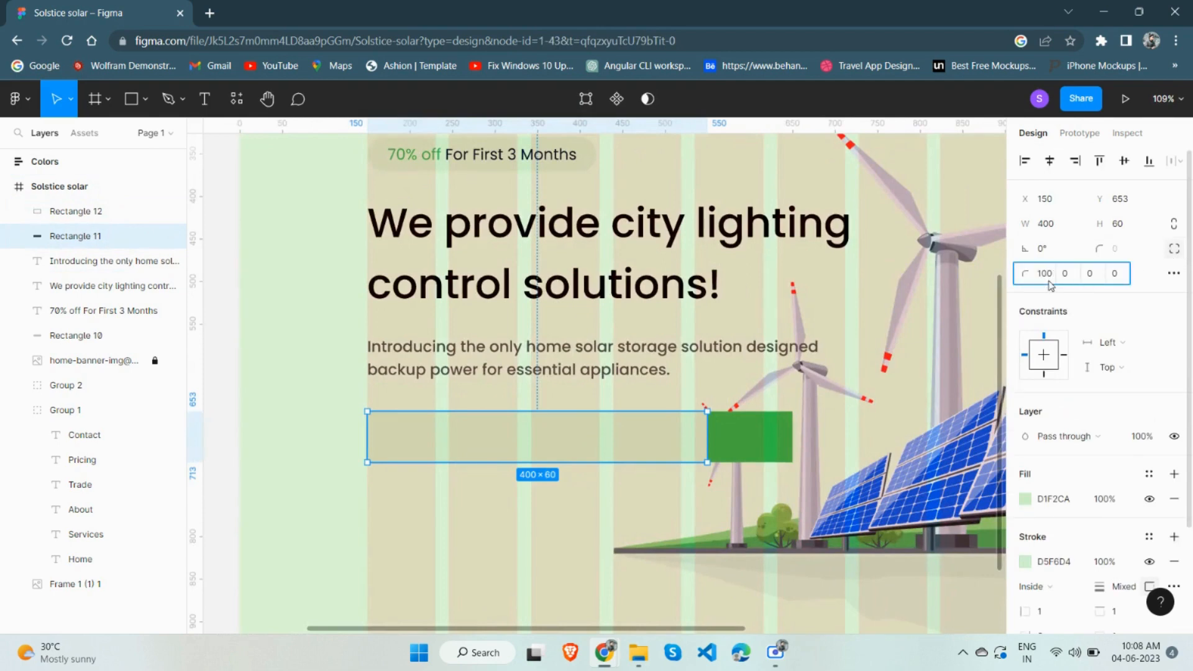
{"action": "key", "text": "Return"}
{"action": "left_click", "coordinate": [1050, 279]}
{"action": "left_click", "coordinate": [1074, 274]}
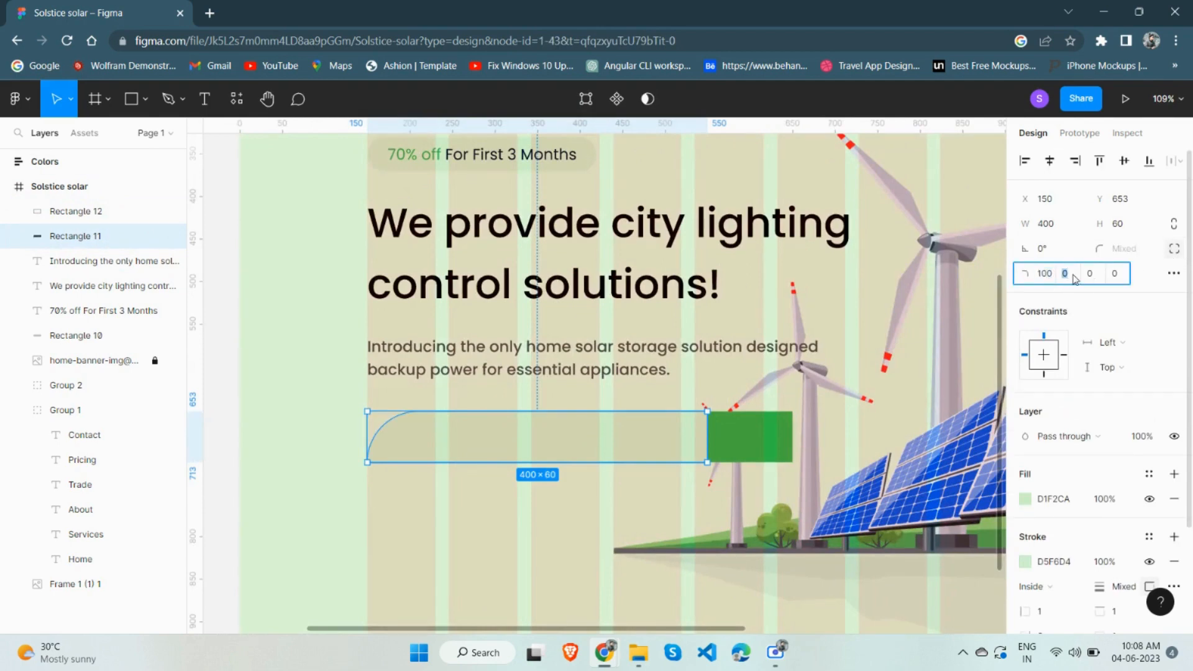
{"action": "left_click", "coordinate": [1087, 274]}
{"action": "left_click", "coordinate": [1124, 275]}
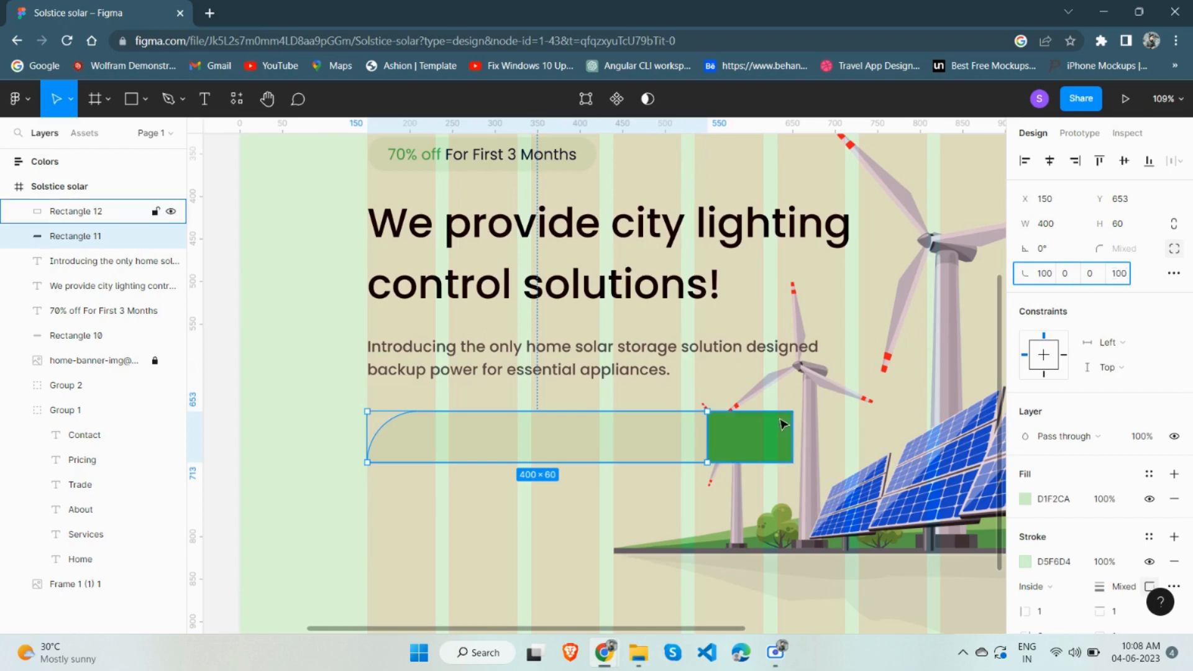
Round only the two right corners of the green rectangle with a radius of 100
{"action": "left_click", "coordinate": [838, 427]}
{"action": "left_click", "coordinate": [760, 440]}
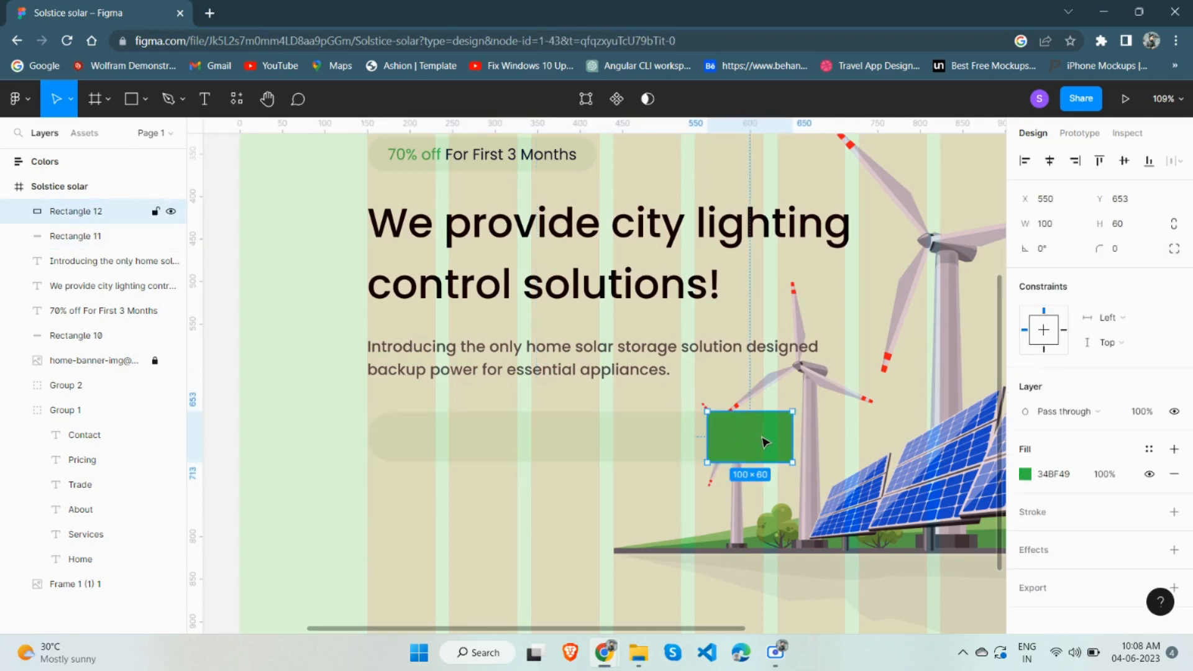
{"action": "left_click", "coordinate": [1174, 248]}
{"action": "left_click", "coordinate": [1079, 277]}
{"action": "type", "text": "100"}
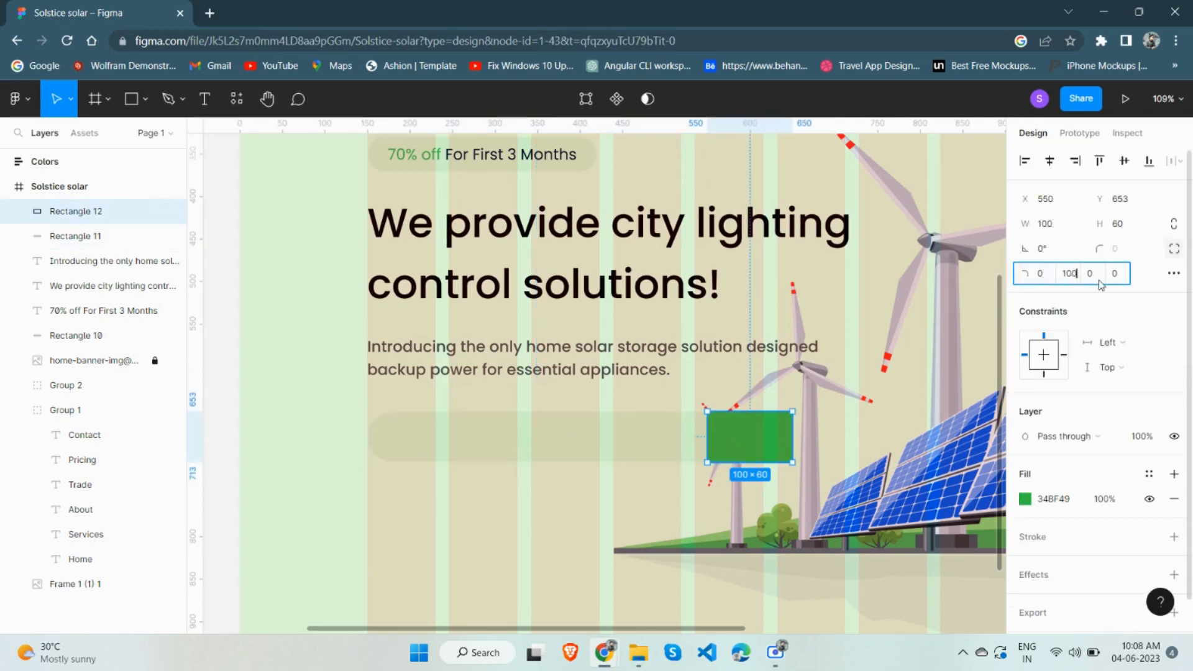
{"action": "left_click", "coordinate": [1099, 281]}
{"action": "type", "text": "100"}
{"action": "left_click", "coordinate": [833, 408]}
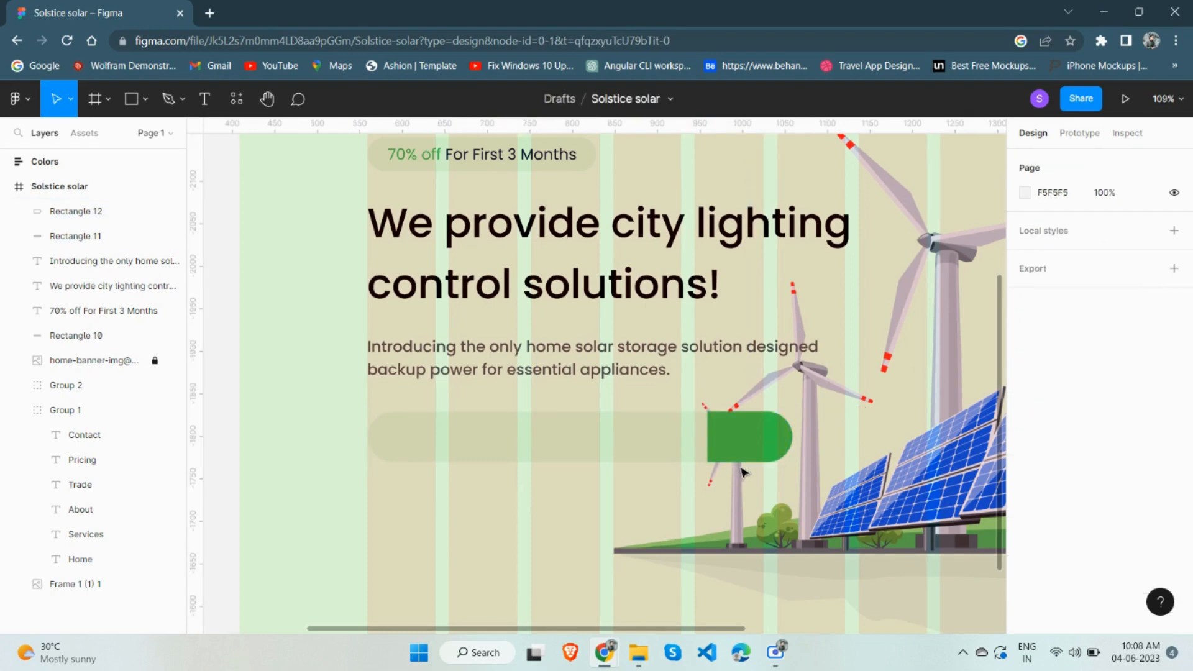
Stretch the green rectangle leftward over the light bar and set its width to 170
{"action": "left_click", "coordinate": [733, 435]}
{"action": "left_click_drag", "start_coordinate": [708, 435], "coordinate": [651, 435]}
{"action": "left_click", "coordinate": [1057, 223]}
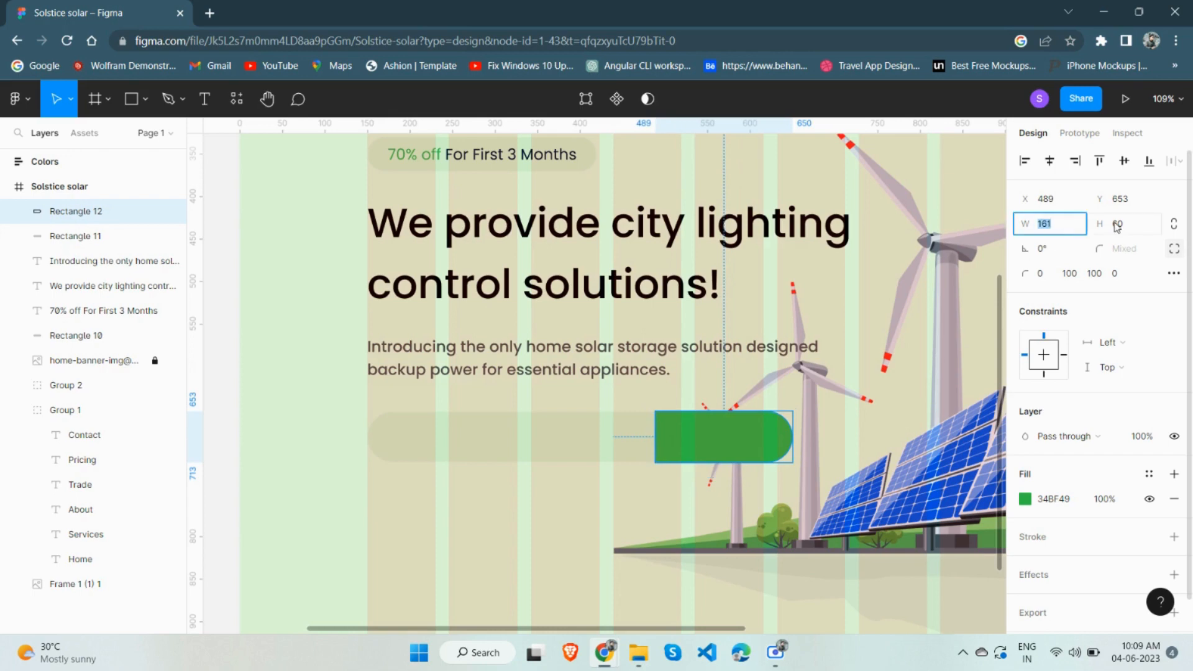
{"action": "type", "text": "170"}
{"action": "key", "text": "Return"}
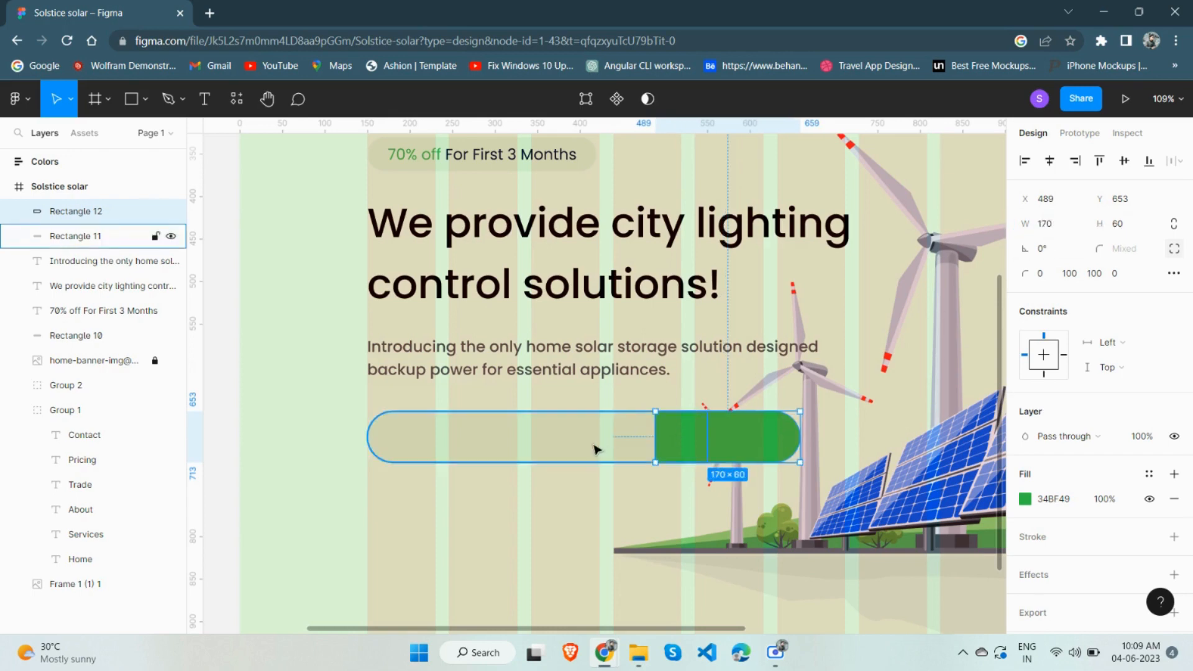
Right-align the light and green rectangles and move them together to the left edge of the headline text
{"action": "left_click", "coordinate": [596, 450], "text": "shift"}
{"action": "left_click", "coordinate": [1075, 161]}
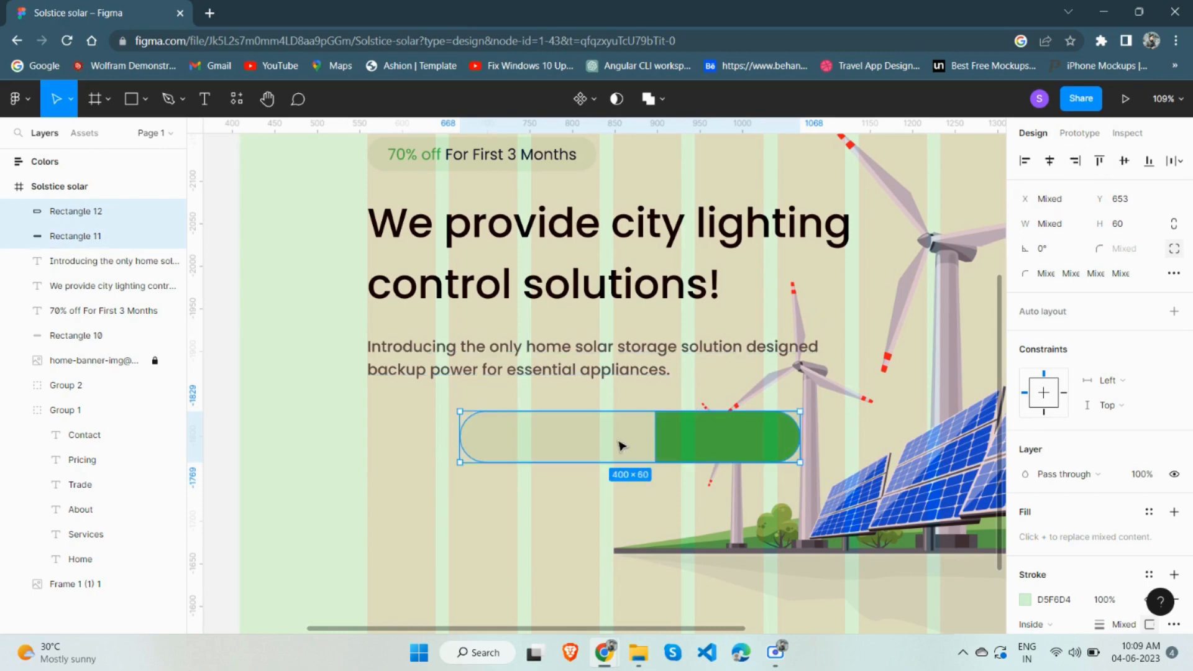
{"action": "left_click_drag", "start_coordinate": [681, 445], "coordinate": [604, 443]}
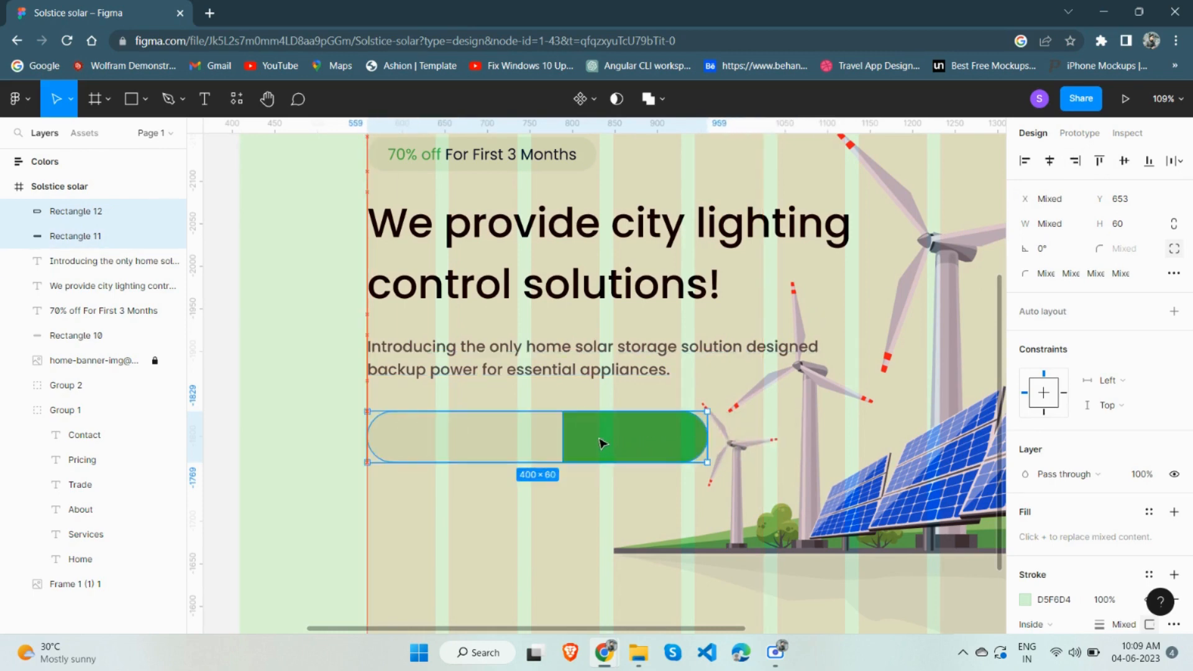
Set the width of the light green input rectangle to 330
{"action": "left_click", "coordinate": [491, 443]}
{"action": "double_click", "coordinate": [490, 439]}
{"action": "key", "text": "Escape"}
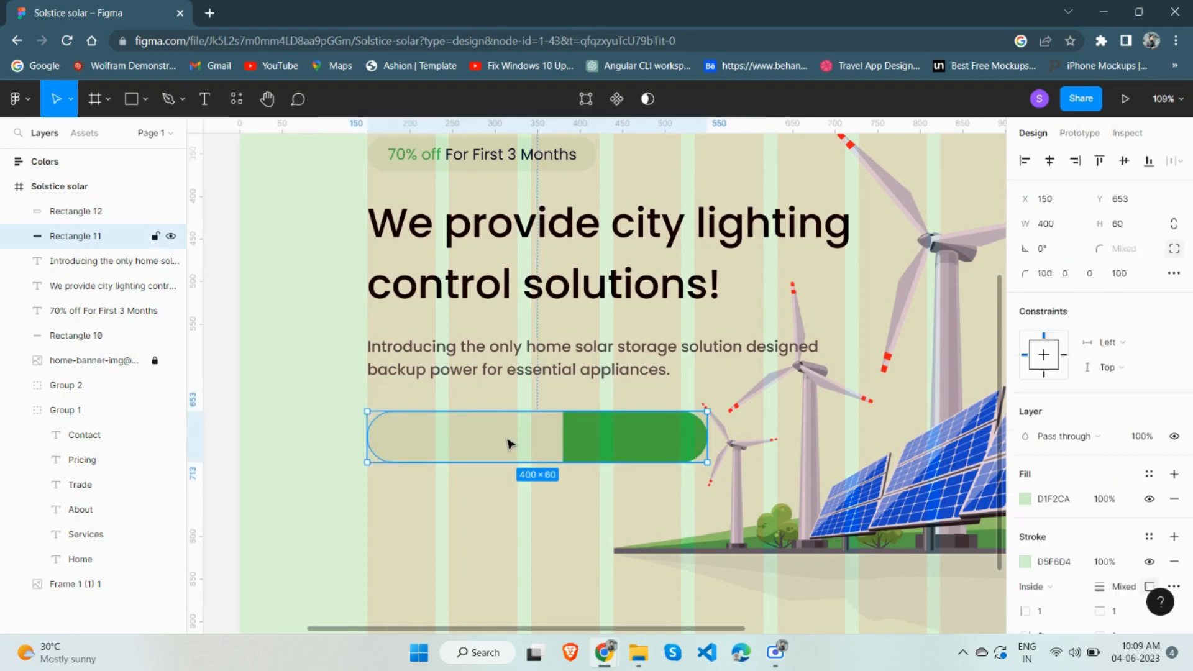
{"action": "left_click", "coordinate": [1059, 230]}
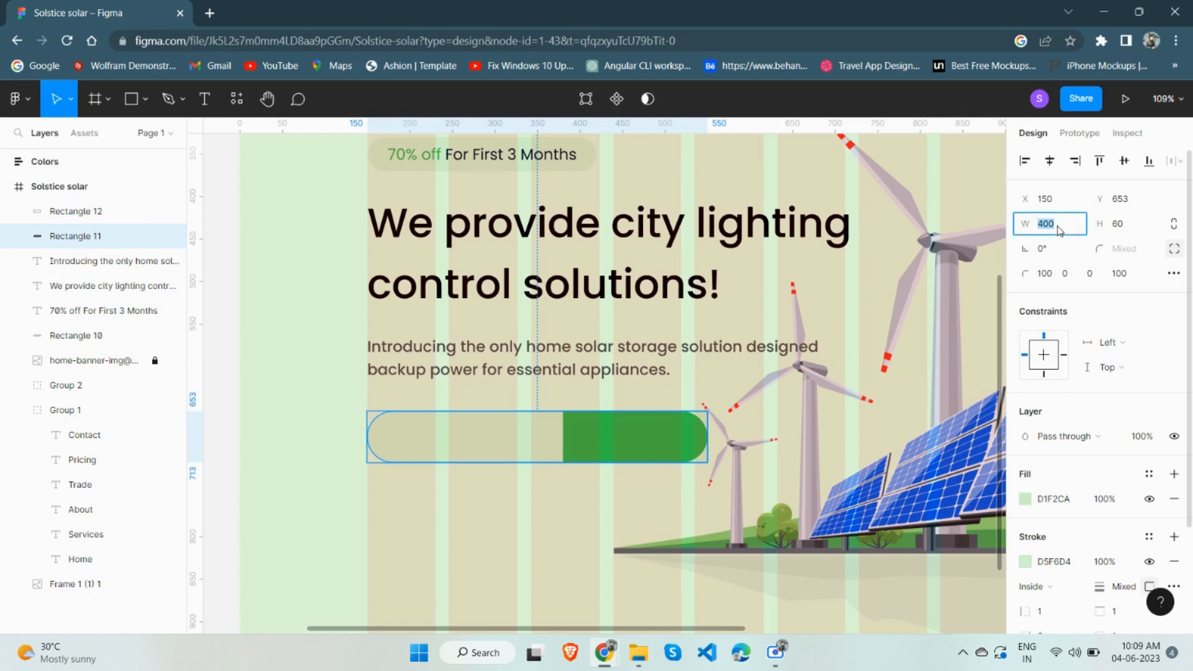
{"action": "left_click", "coordinate": [1060, 230]}
{"action": "key", "text": "Return"}
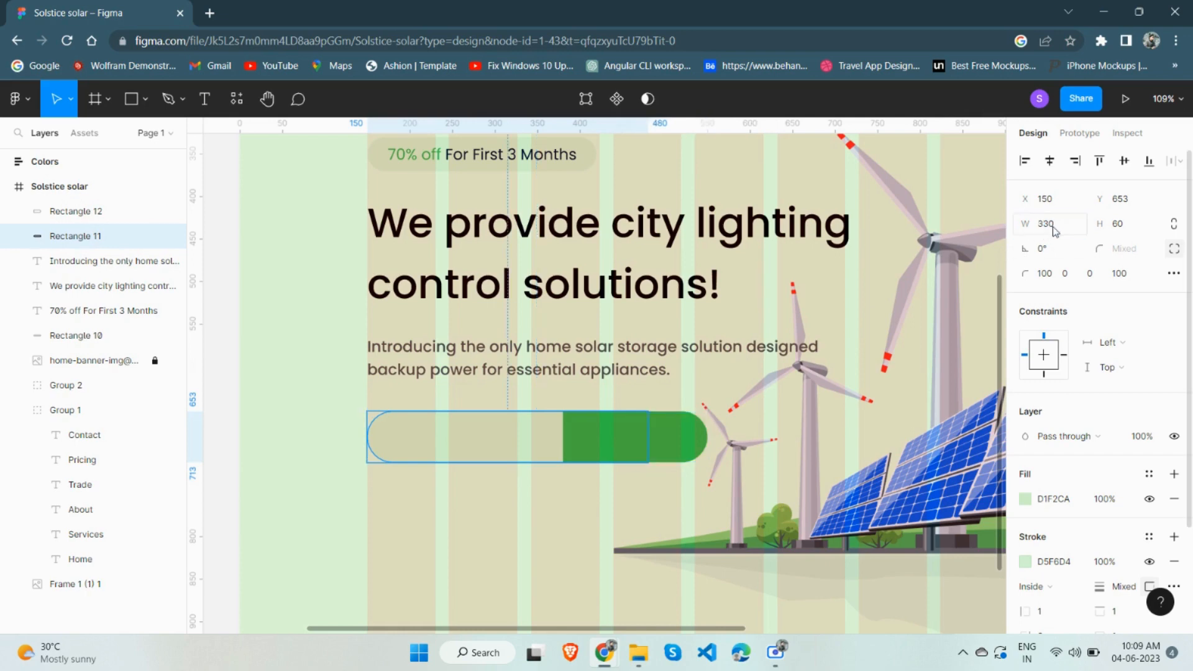
Set the horizontal spacing between the light input rectangle and the green rectangle to 0
{"action": "left_click", "coordinate": [682, 442], "text": "shift"}
{"action": "left_click", "coordinate": [1070, 307]}
{"action": "type", "text": "00"}
{"action": "key", "text": "Return"}
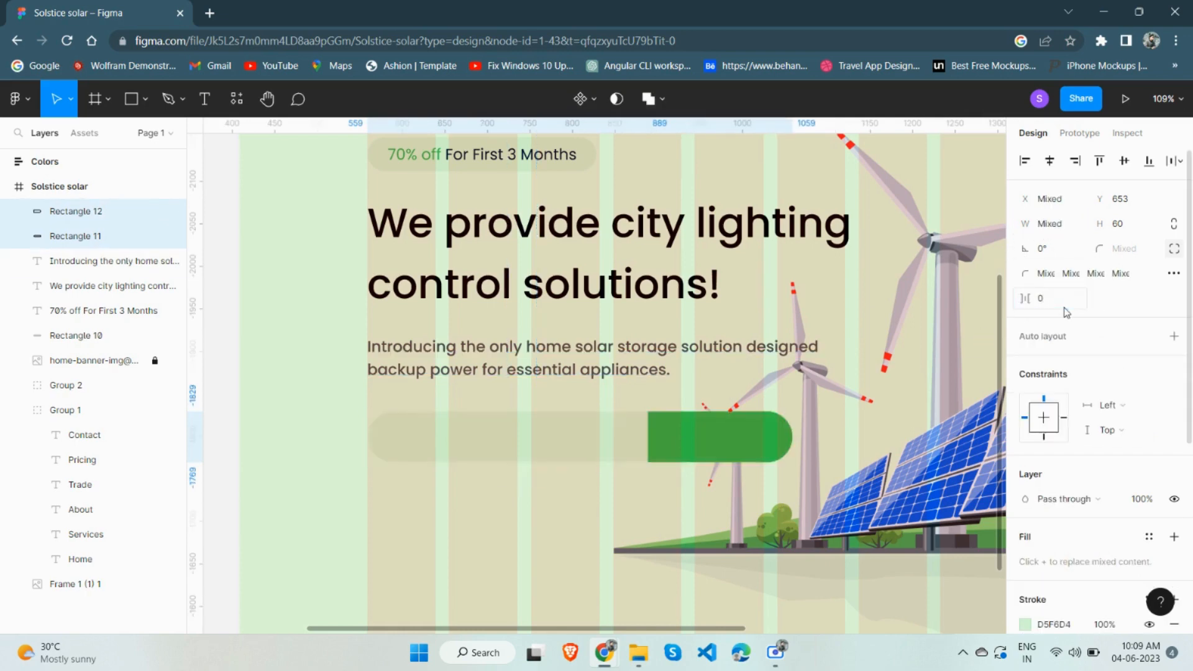
{"action": "left_click", "coordinate": [351, 436]}
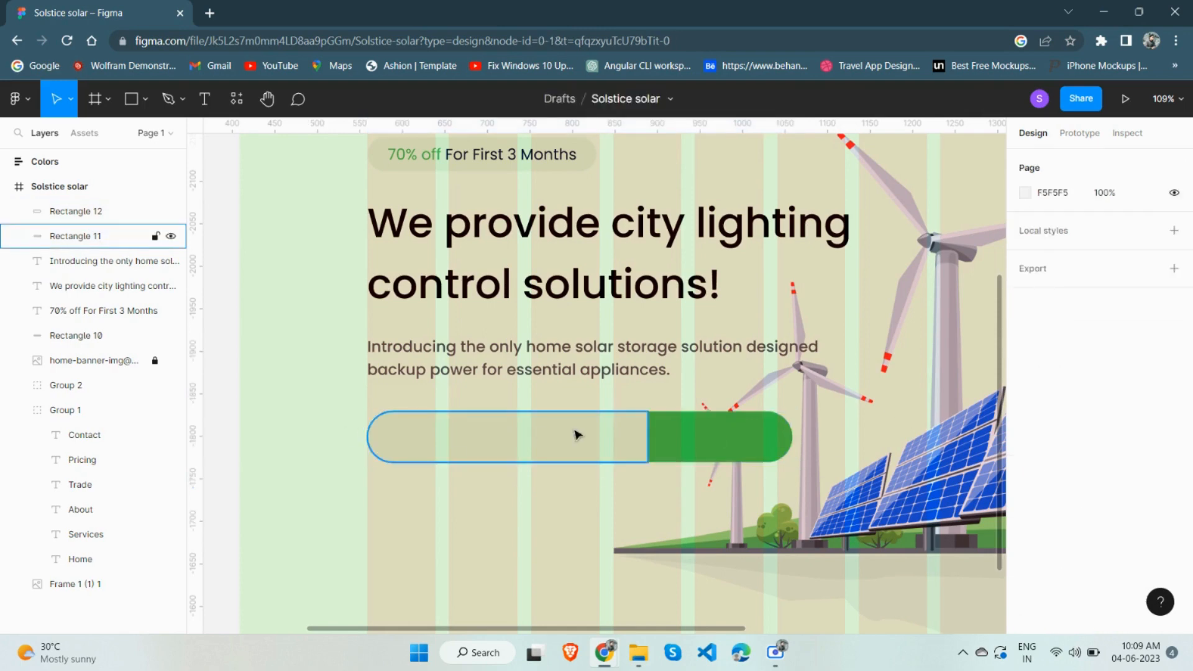
{"action": "left_click", "coordinate": [576, 435]}
{"action": "left_click", "coordinate": [700, 434]}
{"action": "left_click", "coordinate": [567, 433]}
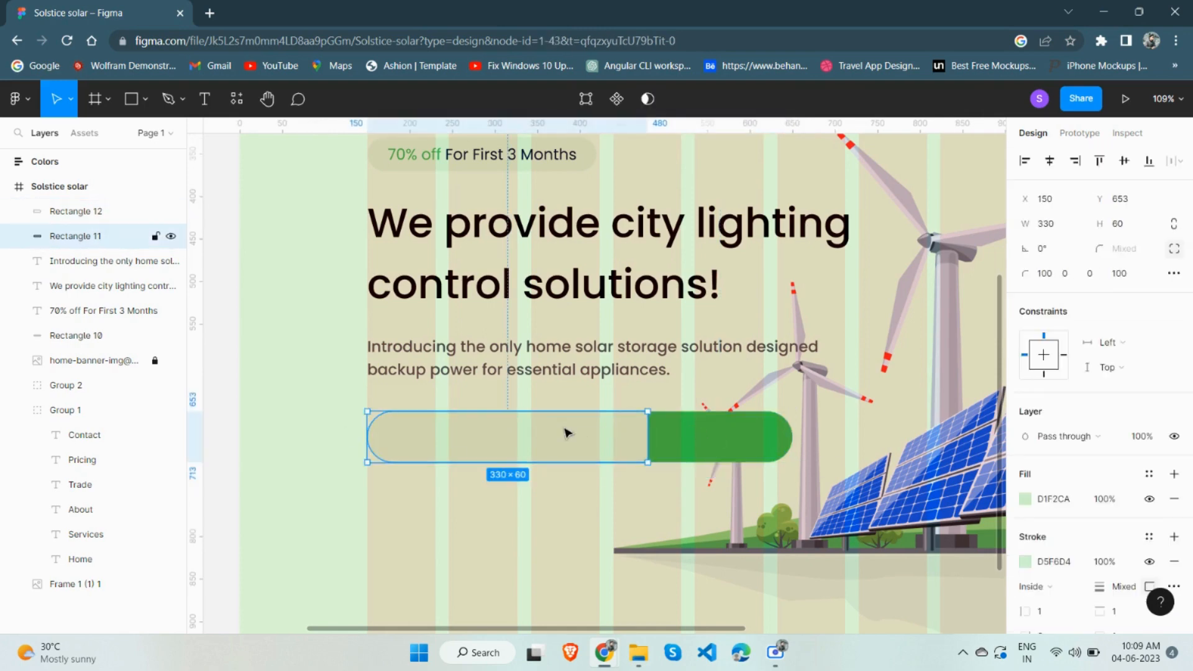
{"action": "left_click", "coordinate": [661, 429]}
Add a "Get Started" text label over the input bar
{"action": "left_click", "coordinate": [194, 104]}
{"action": "left_click", "coordinate": [578, 435]}
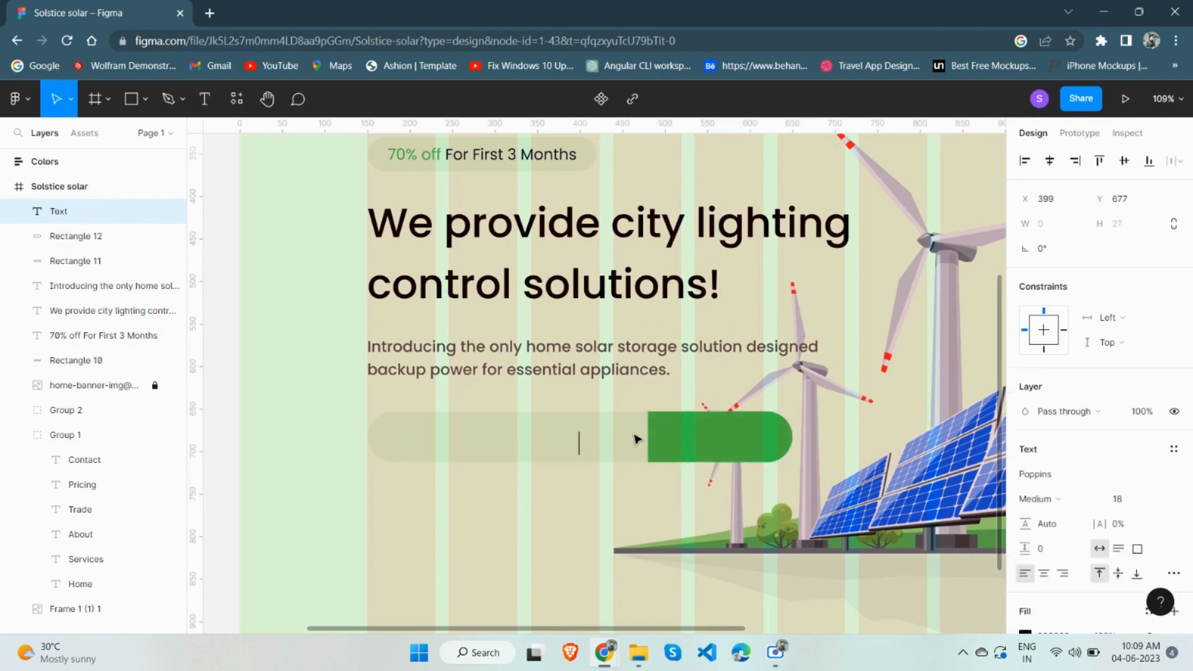
{"action": "type", "text": "Get Started"}
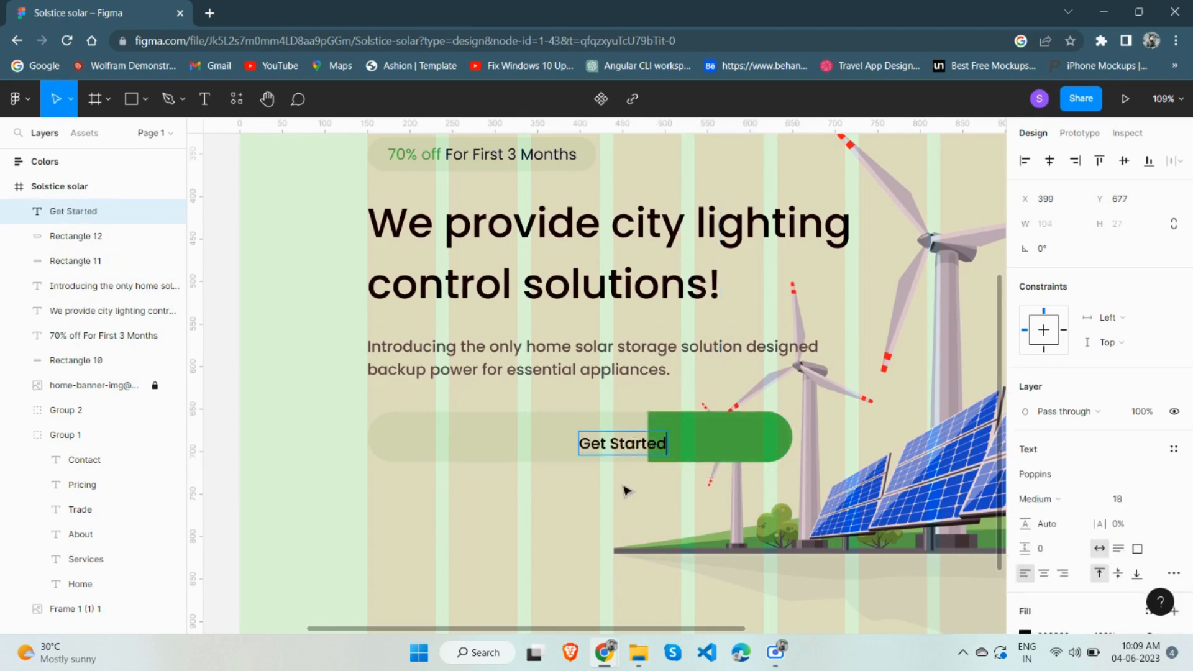
{"action": "key", "text": "Escape"}
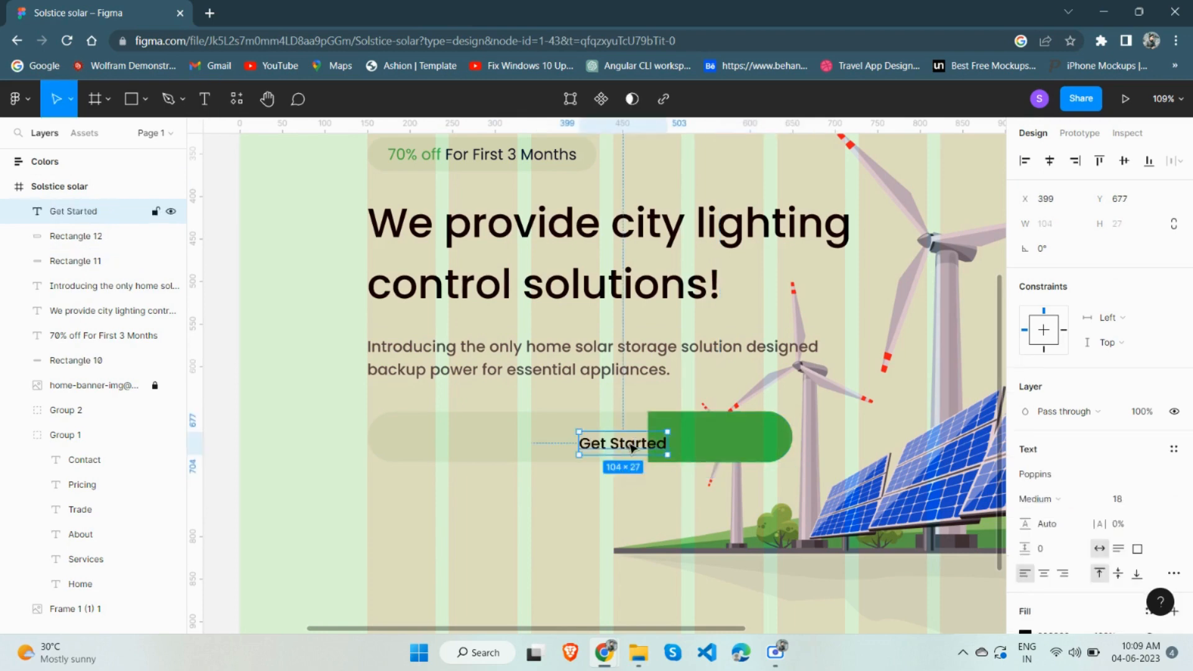
Move the "Get Started" text onto the green rectangle and center it there horizontally and vertically
{"action": "left_click_drag", "start_coordinate": [624, 443], "coordinate": [722, 437]}
{"action": "left_click", "coordinate": [703, 459], "text": "shift"}
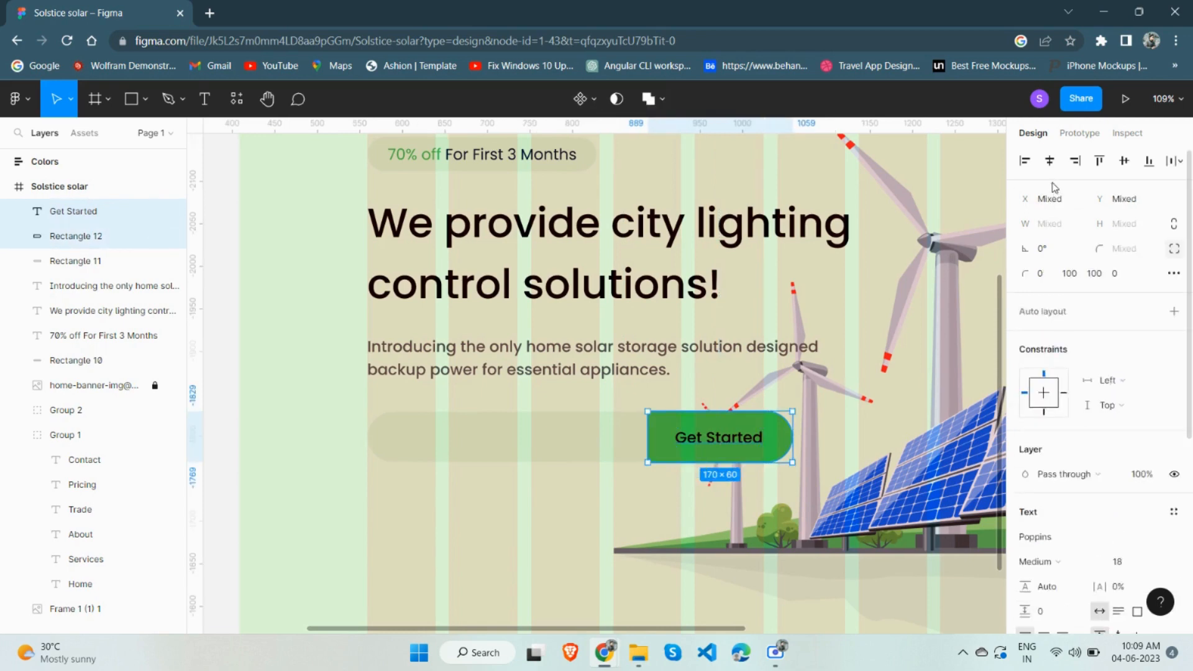
{"action": "left_click", "coordinate": [1050, 161]}
{"action": "left_click", "coordinate": [1125, 161]}
Change the black of the "Get Started" label to white (fff)
{"action": "scroll", "coordinate": [1063, 497], "scroll_direction": "down", "scroll_amount": 4}
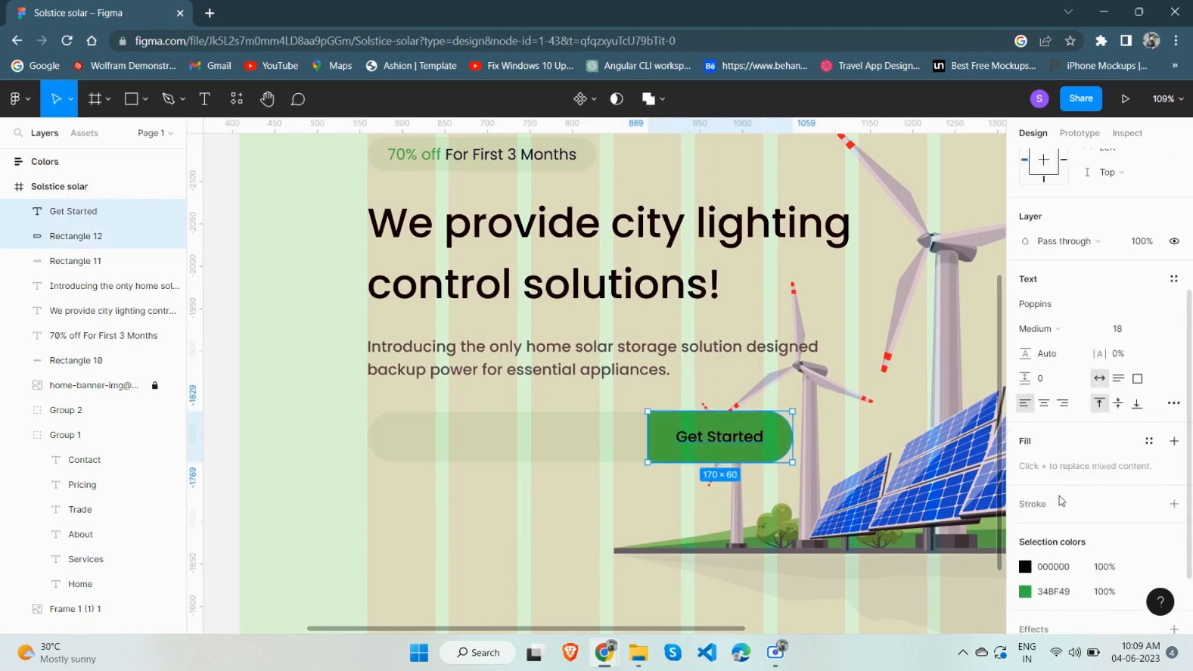
{"action": "left_click", "coordinate": [1056, 567]}
{"action": "type", "text": "fff"}
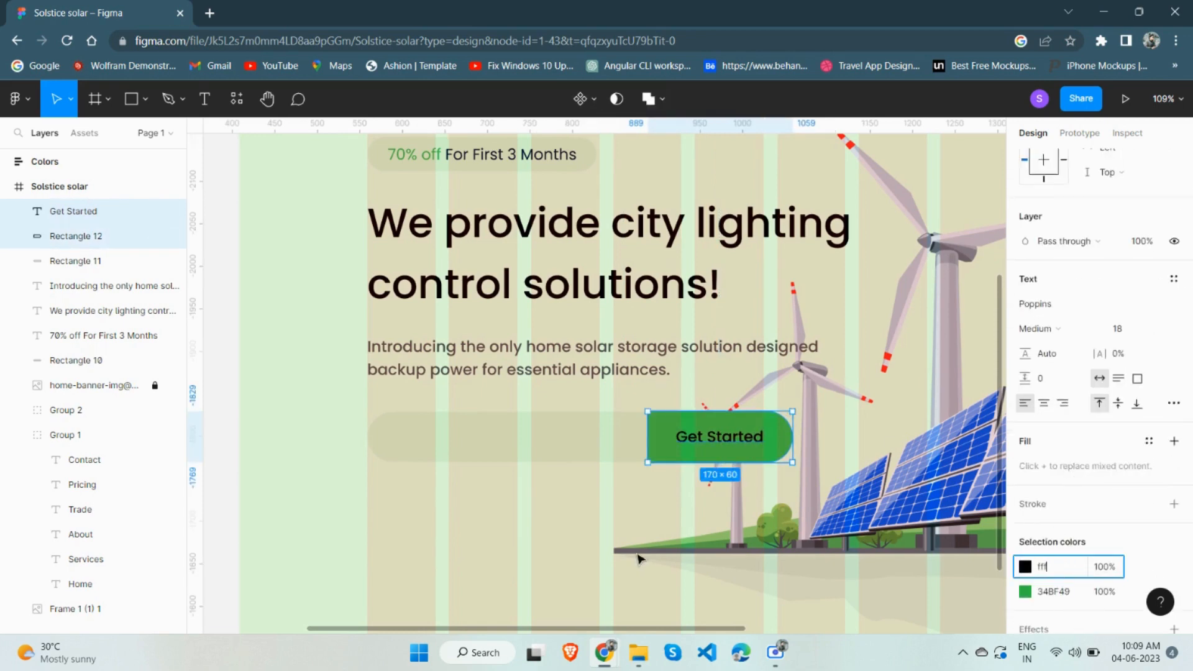
{"action": "left_click", "coordinate": [527, 418]}
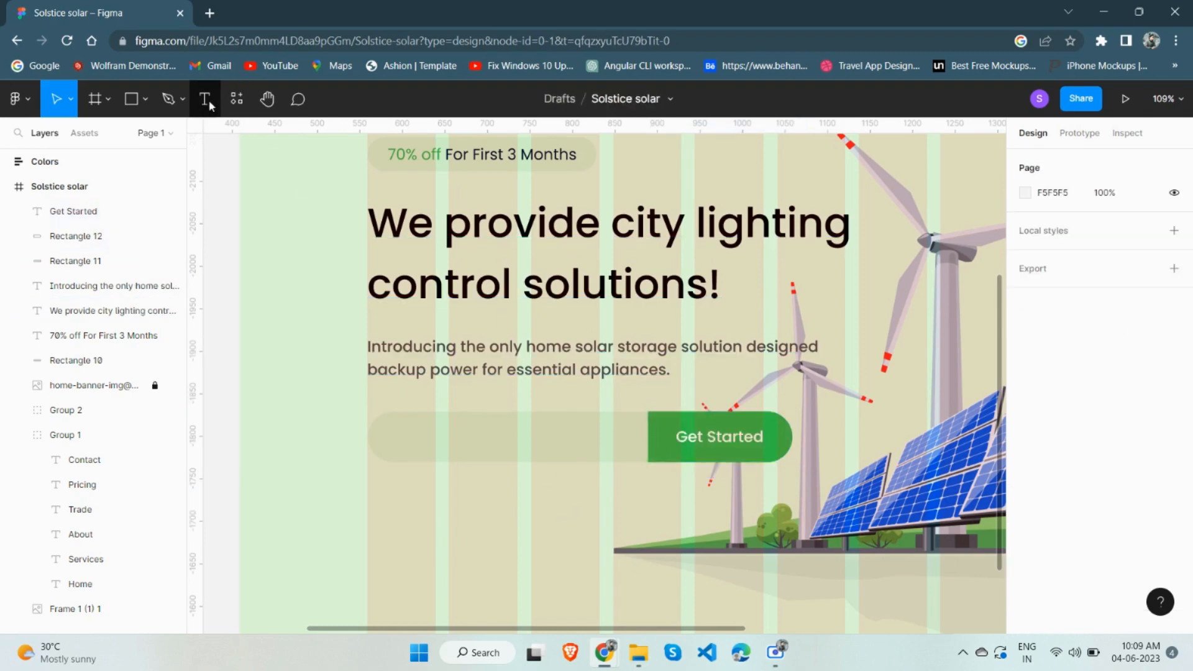
Add the placeholder text "Enter Zip Code" on the light input rectangle
{"action": "left_click", "coordinate": [204, 99]}
{"action": "left_click", "coordinate": [686, 442]}
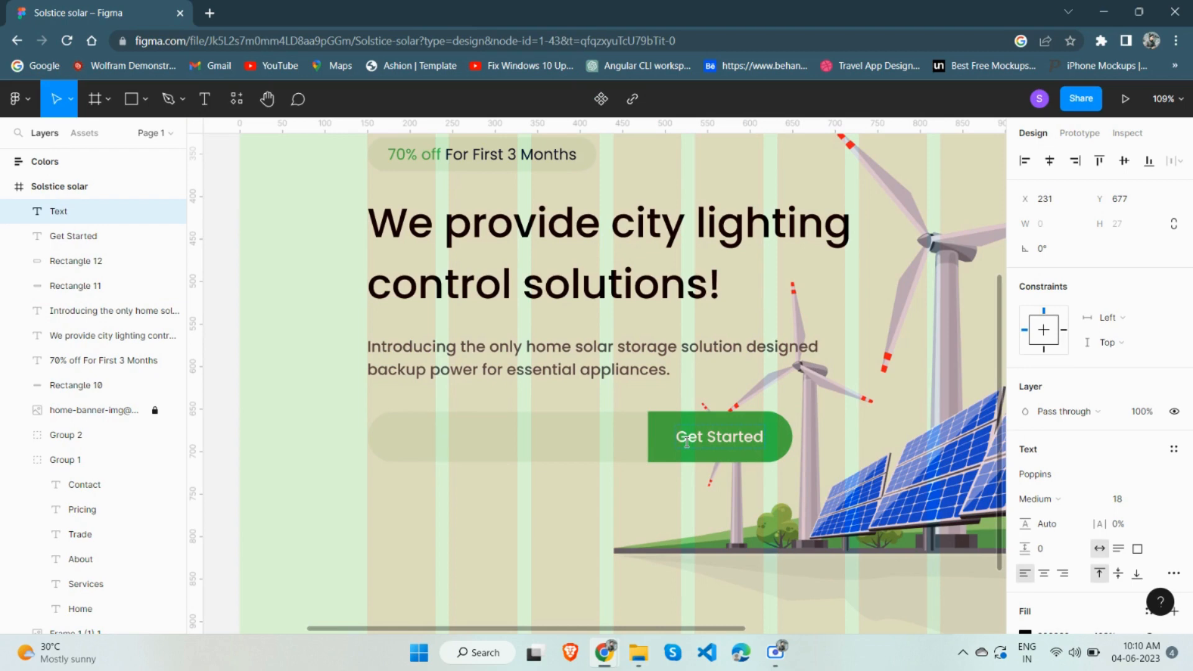
{"action": "type", "text": "Enter"}
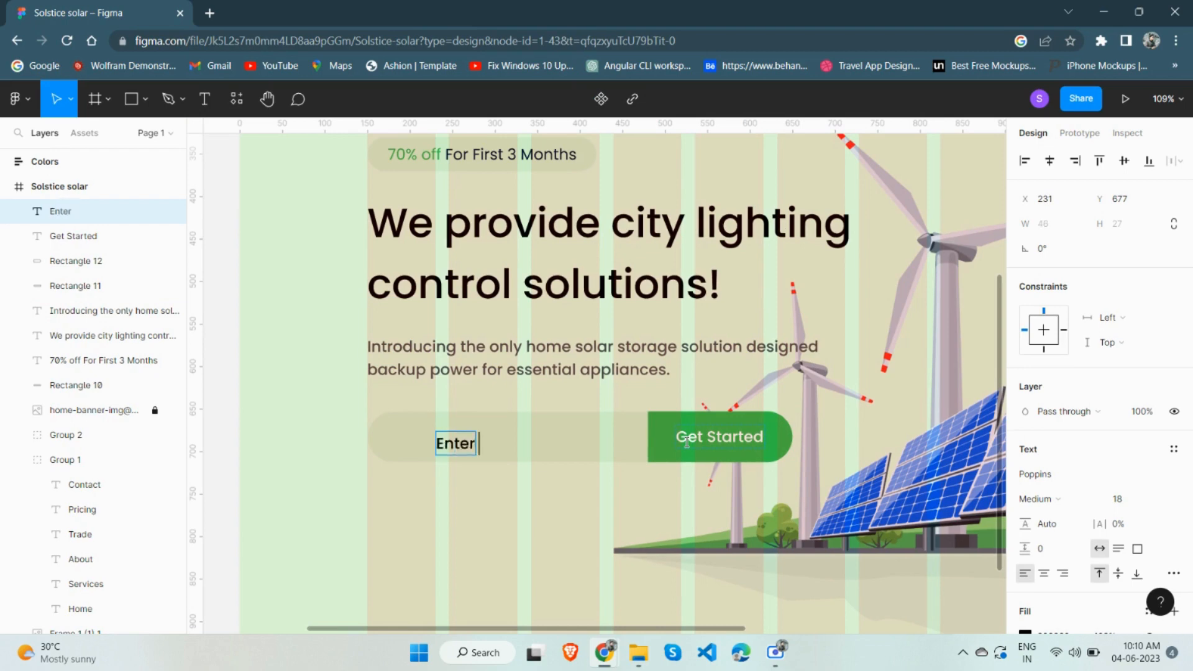
{"action": "type", "text": " Zip Code"}
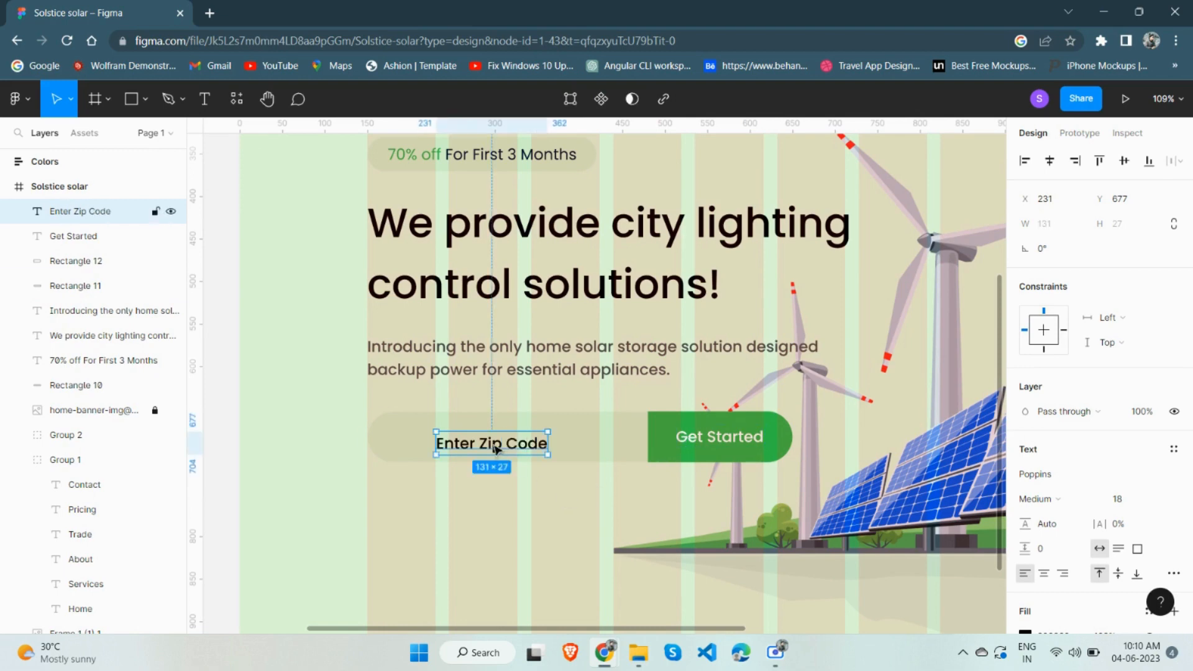
Move the "Enter Zip Code" text to X 170, Y 670, near the left end of the input rectangle
{"action": "left_click_drag", "start_coordinate": [497, 449], "coordinate": [458, 443]}
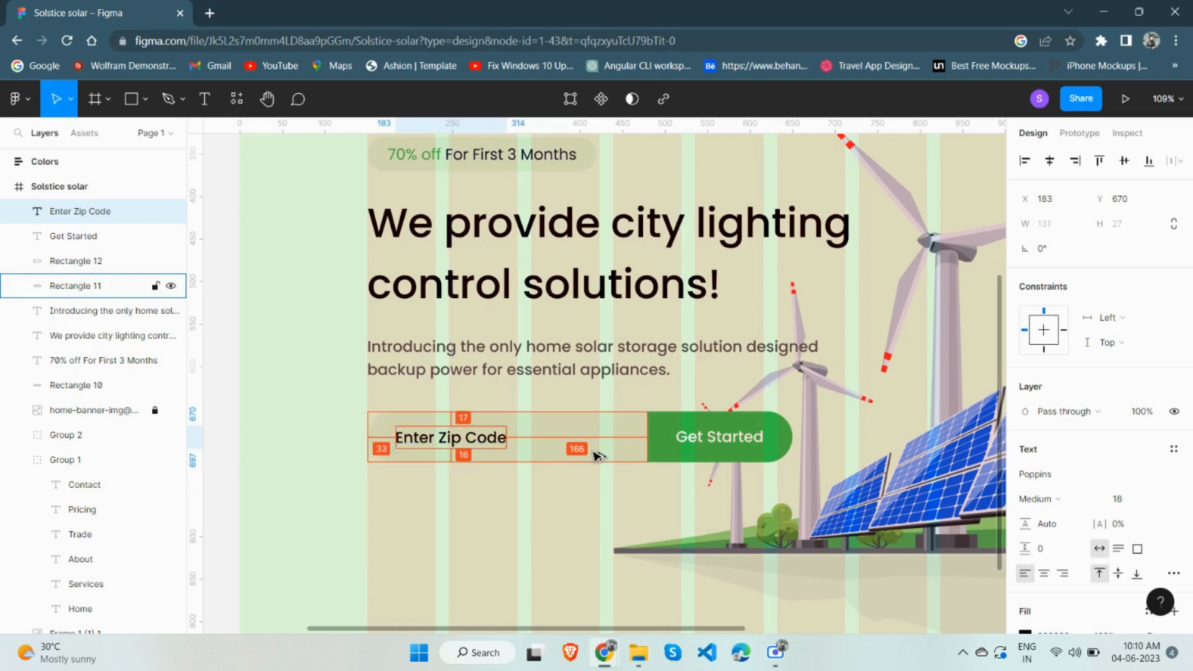
{"action": "key", "text": "Left"}
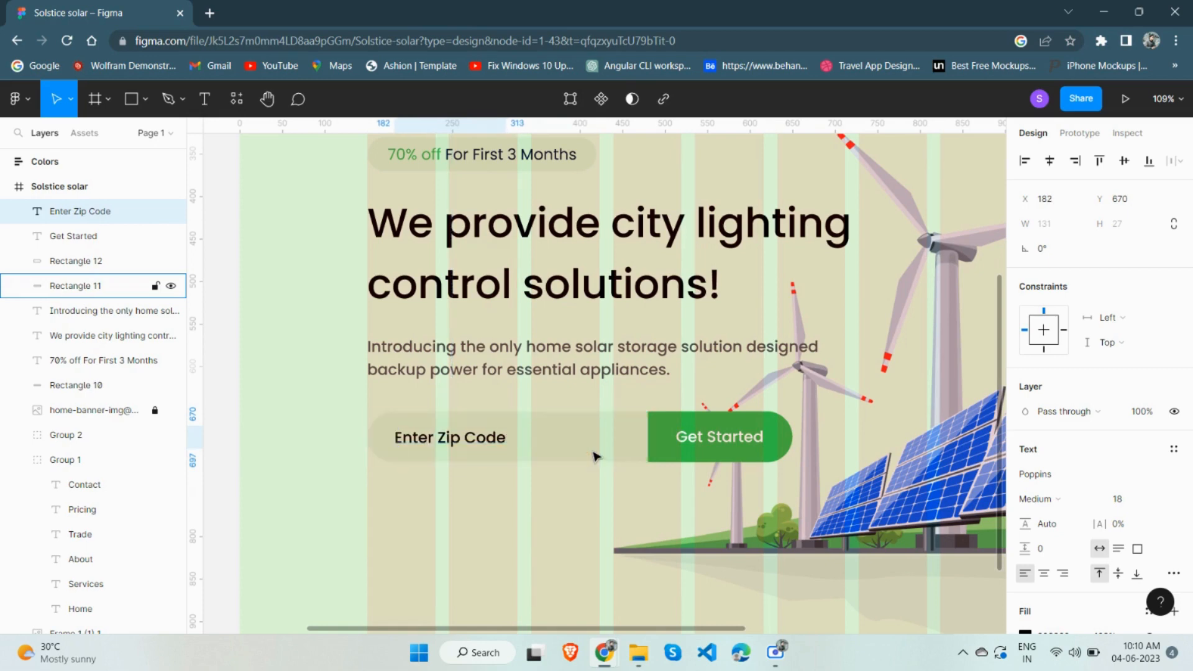
{"action": "key", "text": "Left"}
{"action": "key", "text": "Left"}
{"action": "key", "text": "Left"}
{"action": "key", "text": "Left"}
{"action": "key", "text": "Left"}
{"action": "key", "text": "Left"}
{"action": "key", "text": "Left"}
{"action": "key", "text": "Left"}
{"action": "key", "text": "Left"}
{"action": "key", "text": "Left"}
{"action": "key", "text": "Left"}
{"action": "key", "text": "Left"}
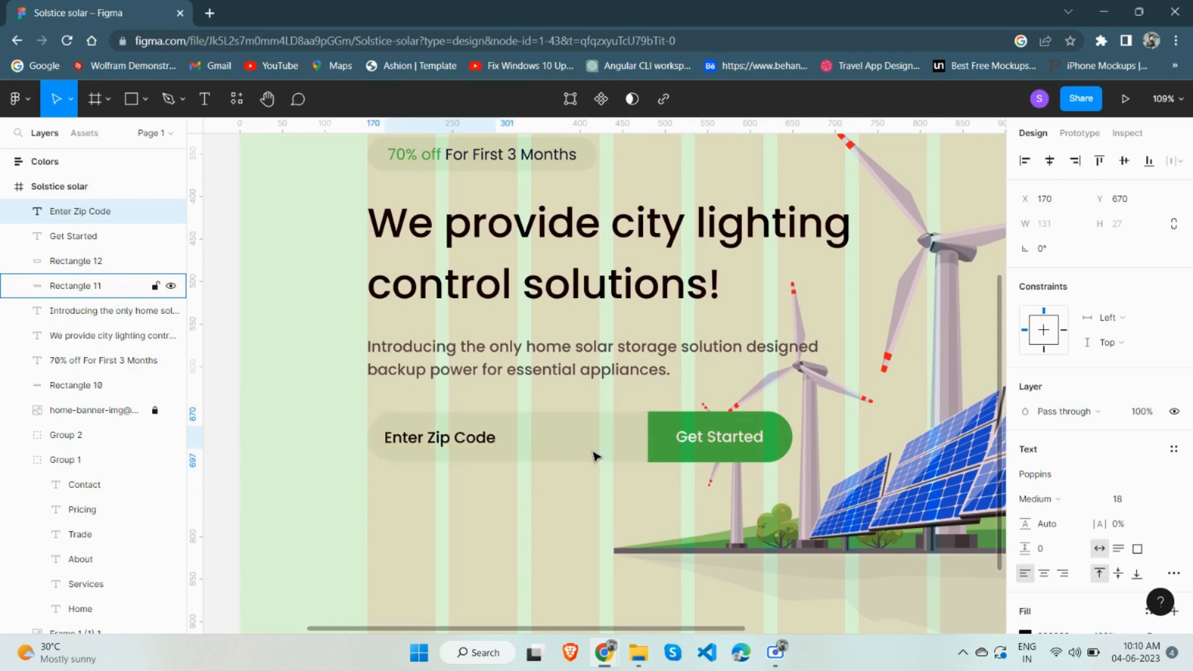
{"action": "left_click", "coordinate": [596, 456], "text": "shift"}
{"action": "left_click", "coordinate": [1049, 160]}
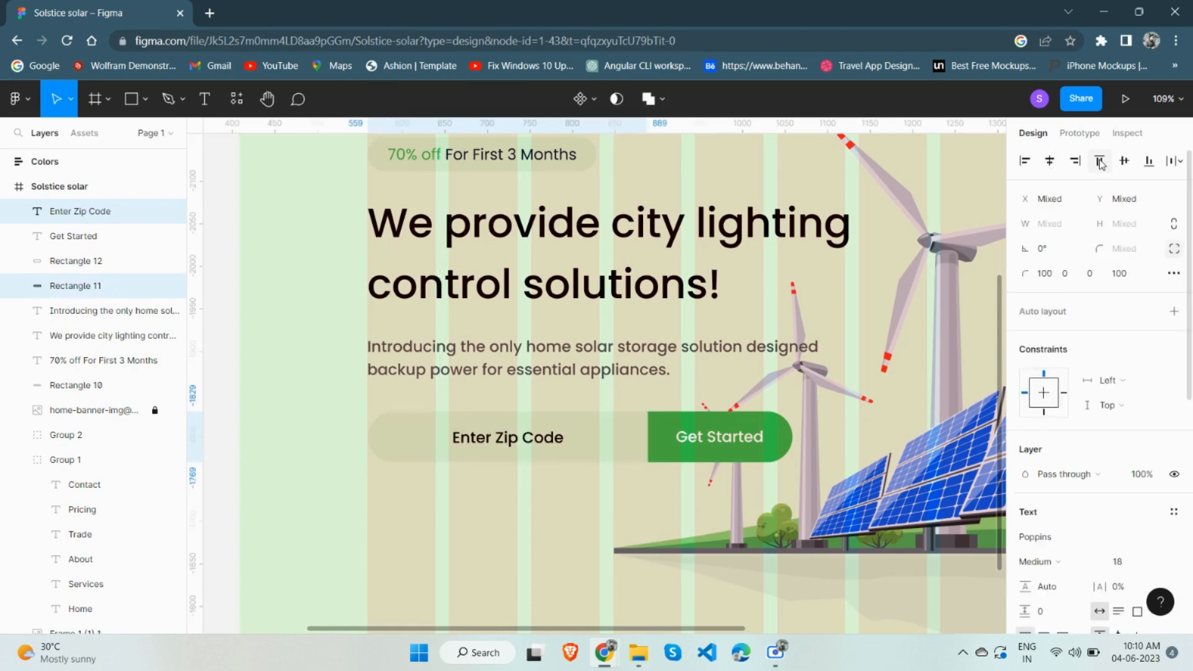
{"action": "key", "text": "ctrl+z"}
{"action": "left_click", "coordinate": [474, 435]}
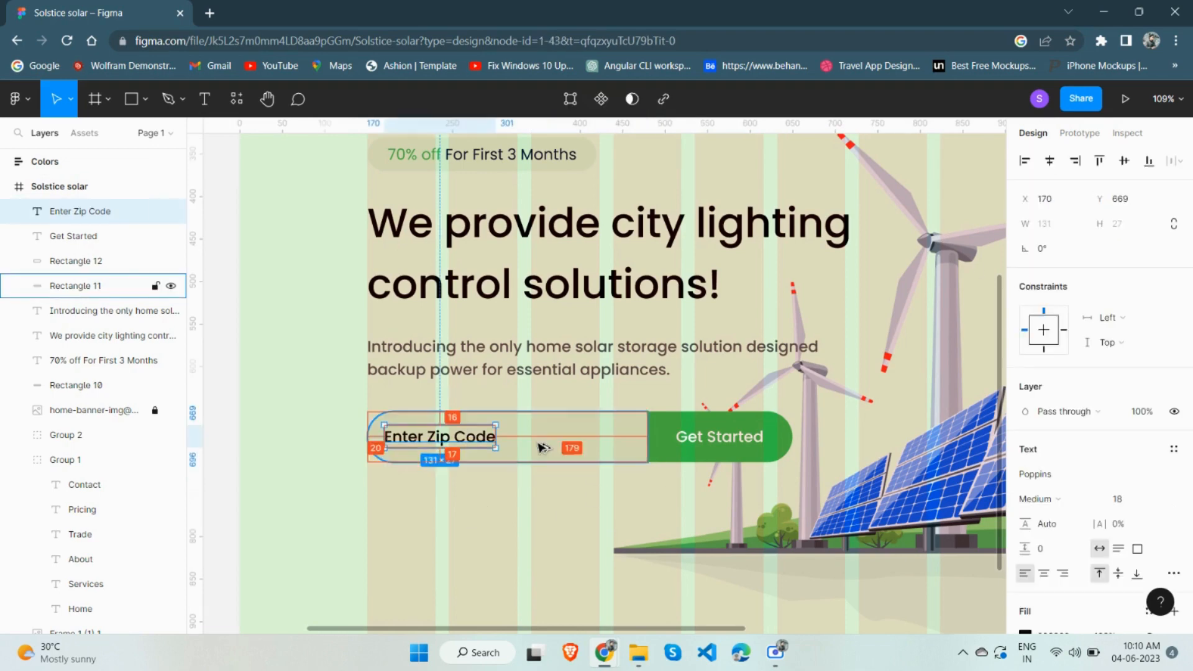
{"action": "key", "text": "Down"}
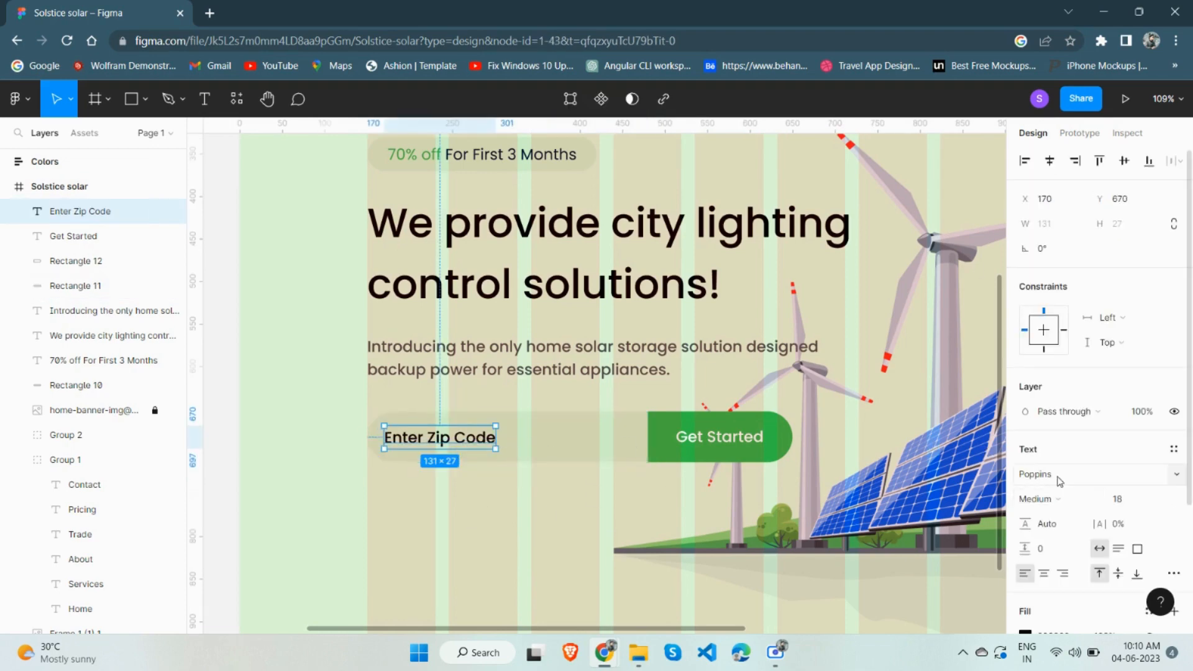
Set the "Enter Zip Code" placeholder text to Regular weight and its fill color to gray A1A1A1
{"action": "left_click", "coordinate": [1056, 499]}
{"action": "left_click", "coordinate": [1055, 338]}
{"action": "scroll", "coordinate": [1056, 404], "scroll_direction": "down", "scroll_amount": 3}
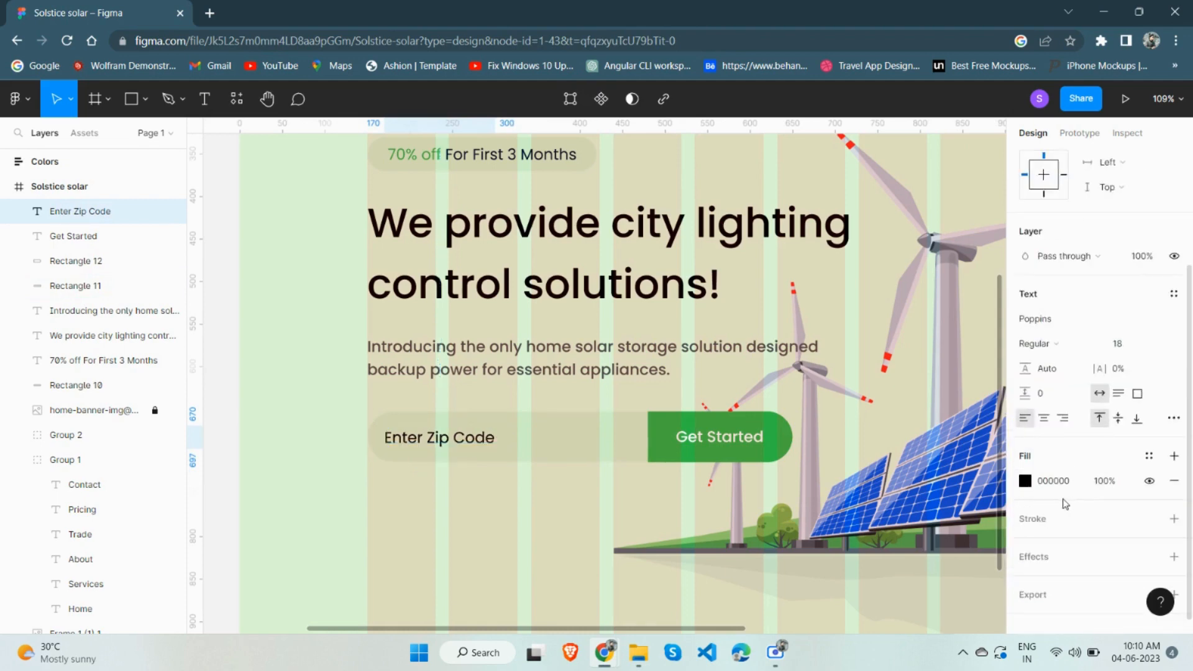
{"action": "left_click", "coordinate": [1024, 481]}
{"action": "left_click_drag", "start_coordinate": [874, 329], "coordinate": [802, 325]}
{"action": "left_click", "coordinate": [839, 561]}
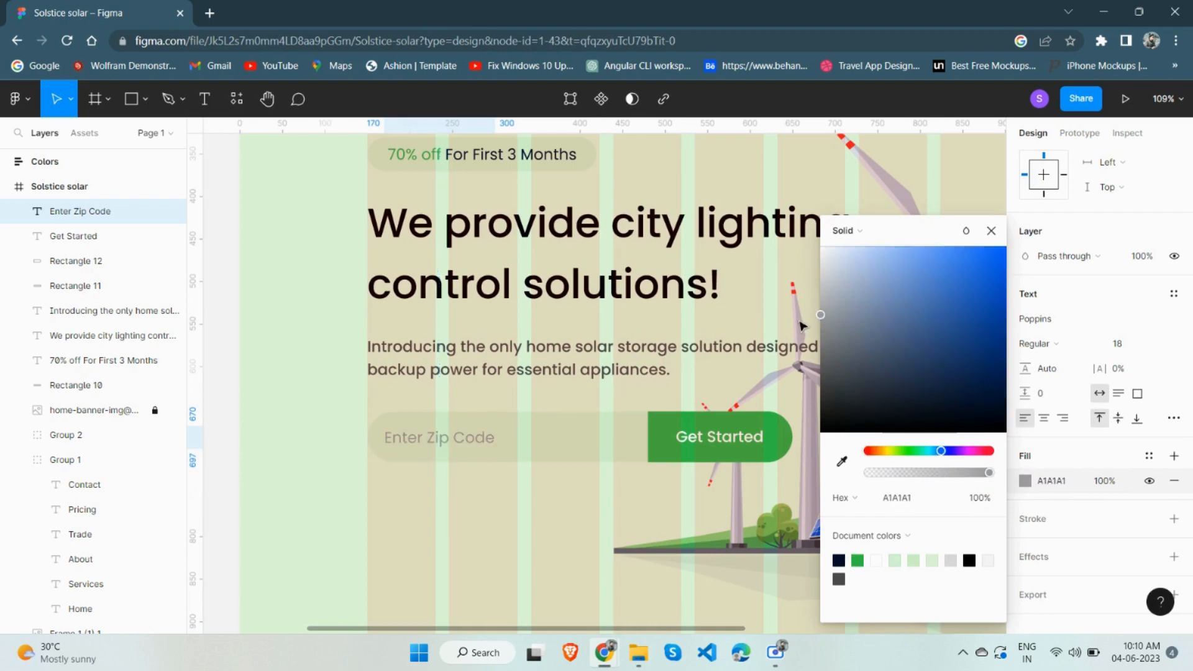
{"action": "left_click", "coordinate": [992, 231]}
Select the whole Solstice solar frame and open it as a prototype presentation
{"action": "scroll", "coordinate": [726, 447], "scroll_direction": "down", "scroll_amount": 5, "text": "ctrl"}
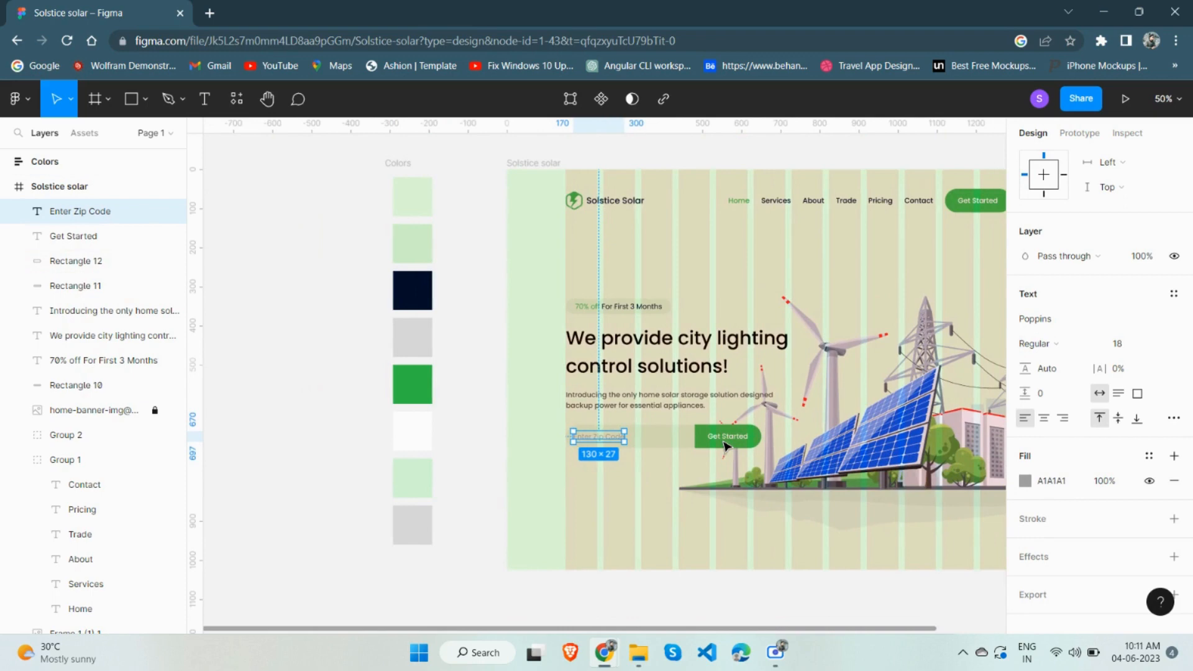
{"action": "scroll", "coordinate": [716, 429], "scroll_direction": "down", "scroll_amount": 1, "text": "ctrl"}
{"action": "scroll", "coordinate": [714, 424], "scroll_direction": "right", "scroll_amount": 3}
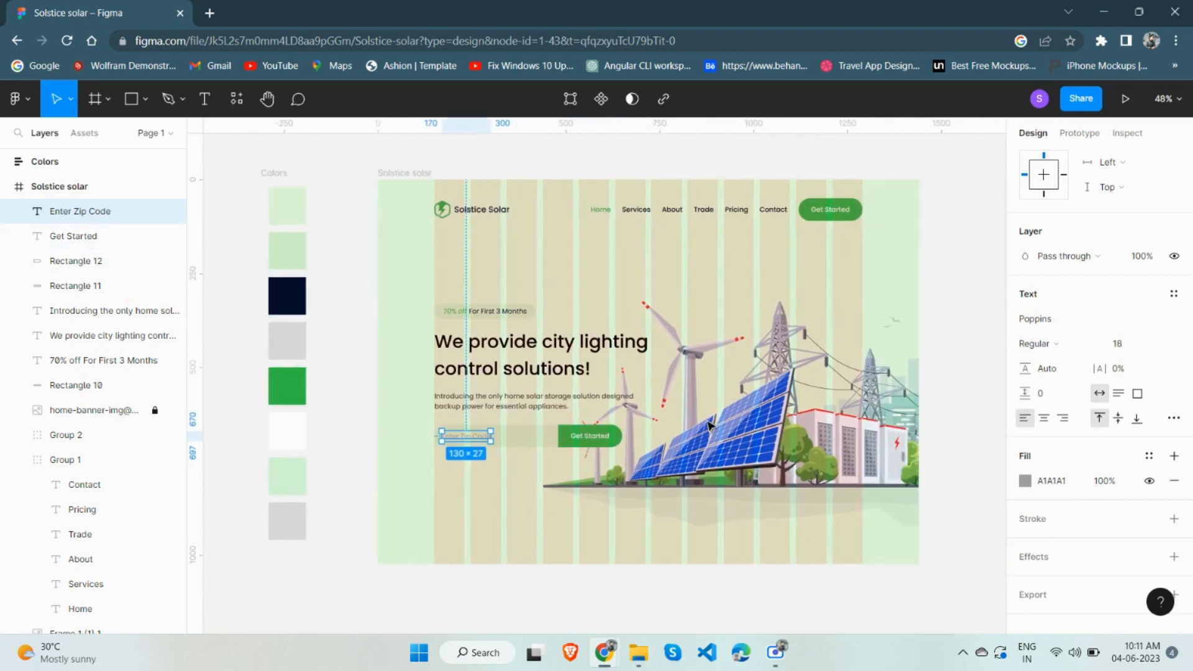
{"action": "scroll", "coordinate": [708, 422], "scroll_direction": "left", "scroll_amount": 1}
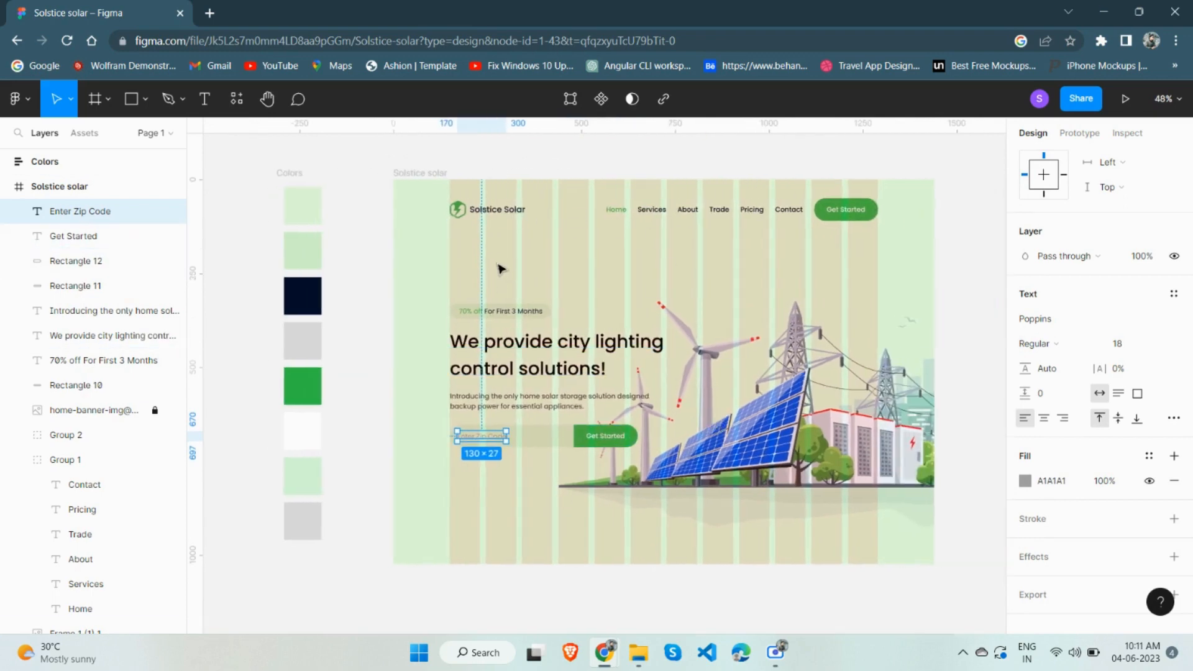
{"action": "left_click", "coordinate": [440, 169]}
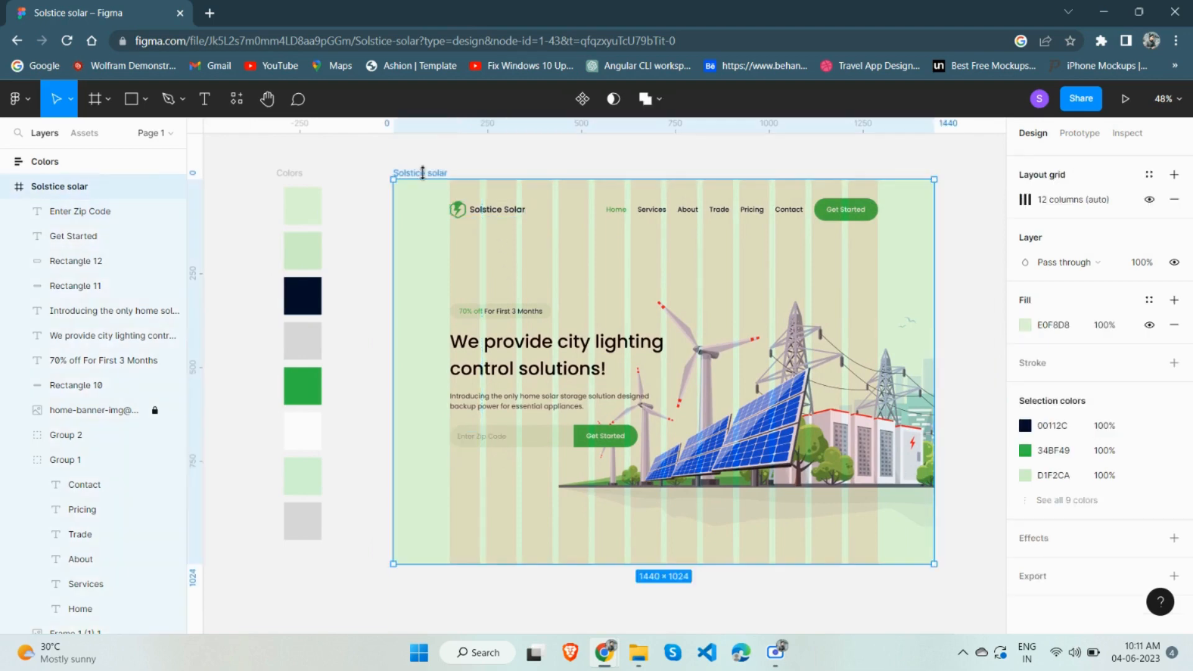
{"action": "left_click", "coordinate": [1128, 106]}
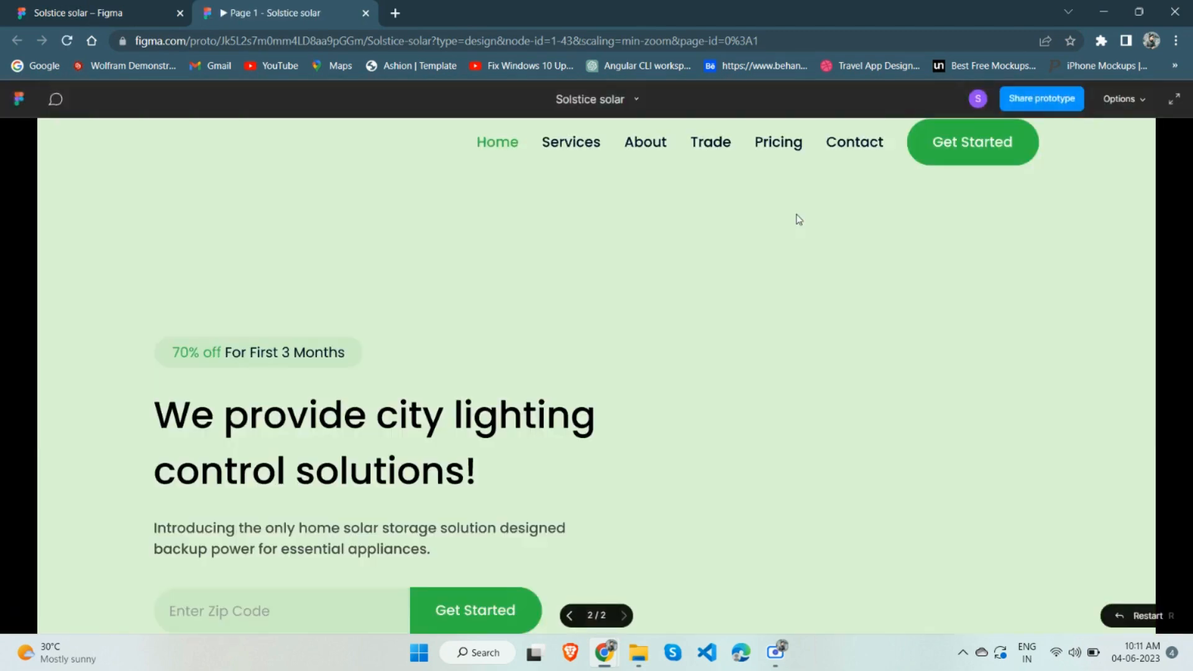
Look over the header and hero section in the prototype, fit the page to the screen and view it full screen
{"action": "scroll", "coordinate": [797, 335], "scroll_direction": "down", "scroll_amount": 4}
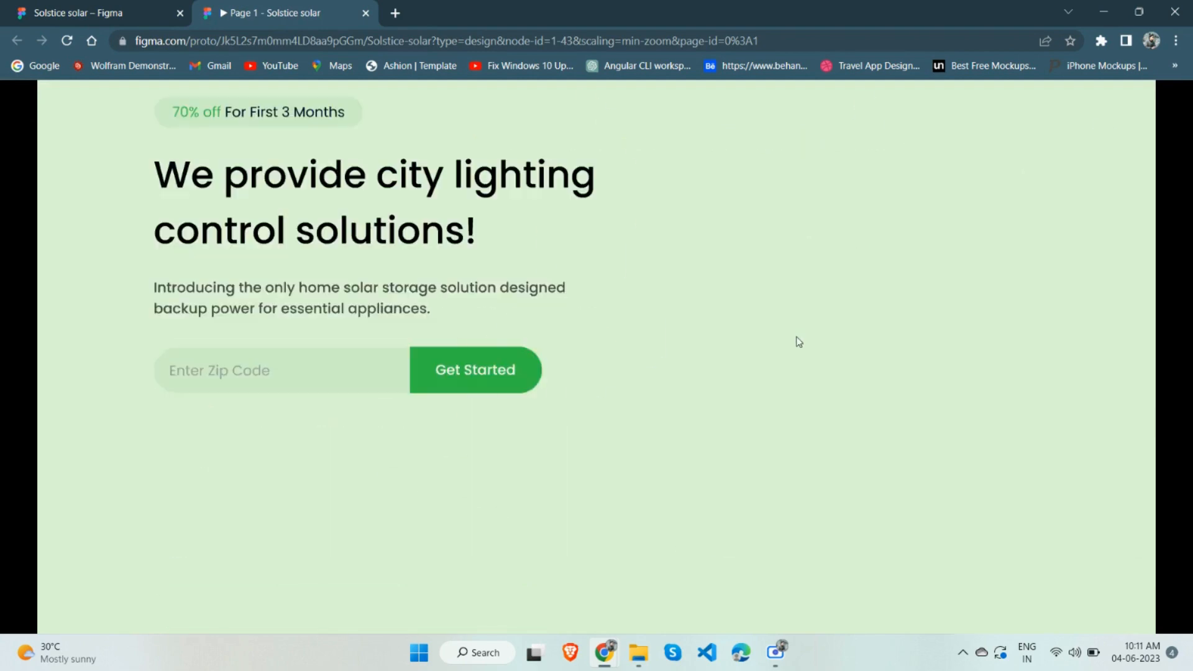
{"action": "scroll", "coordinate": [792, 341], "scroll_direction": "up", "scroll_amount": 4}
{"action": "scroll", "coordinate": [1013, 229], "scroll_direction": "down", "scroll_amount": 4}
{"action": "scroll", "coordinate": [1079, 179], "scroll_direction": "up", "scroll_amount": 3}
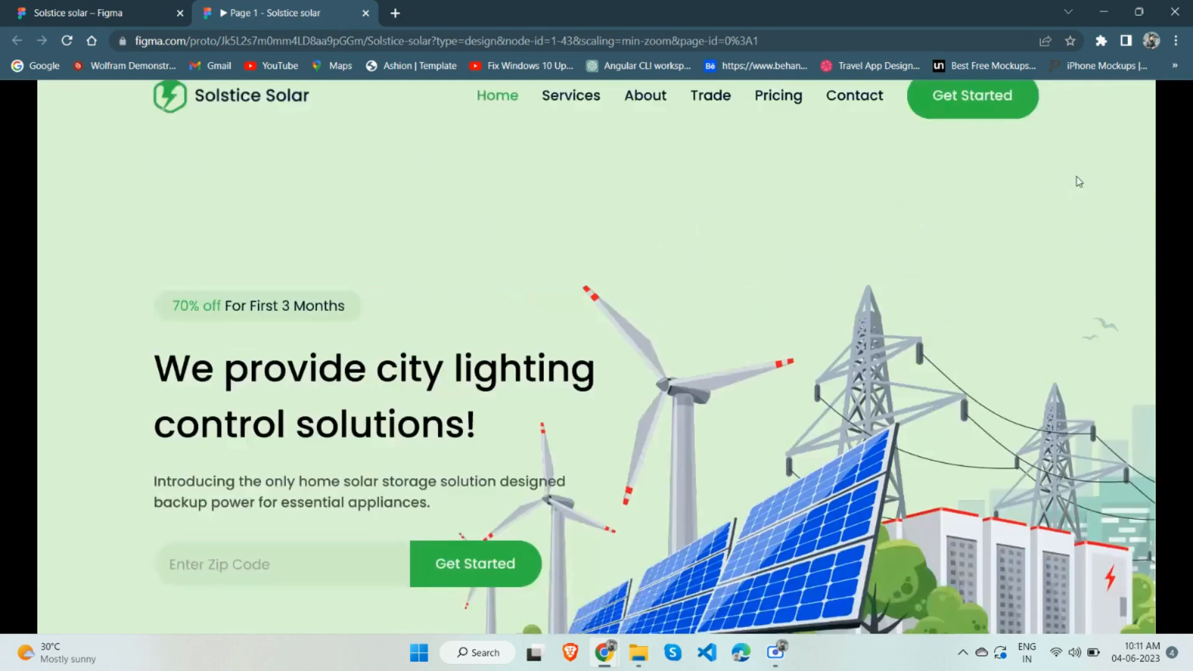
{"action": "key", "text": "z"}
{"action": "left_click", "coordinate": [1165, 102]}
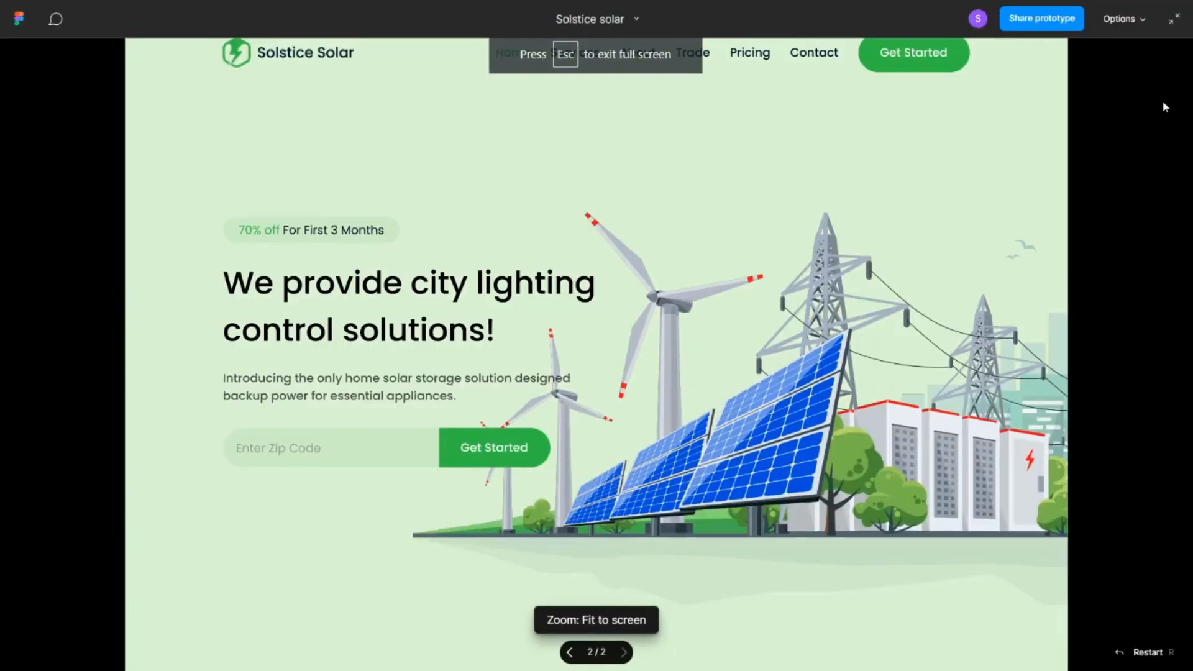